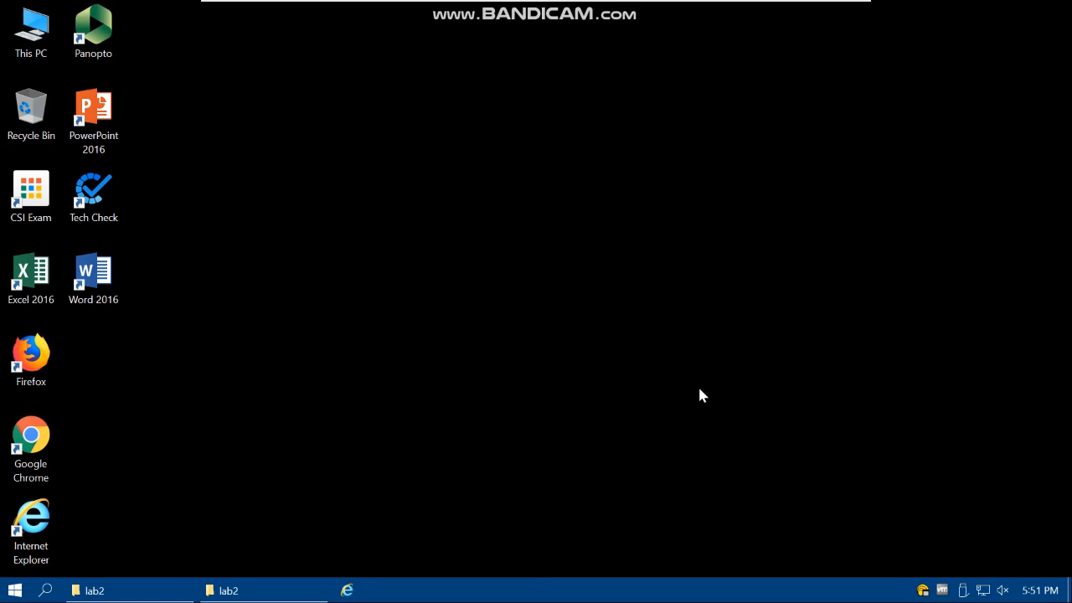
Step: Open the lab2 folder inside GIS_lab on the H: network drive
{"action": "double_click", "coordinate": [38, 49]}
{"action": "scroll", "coordinate": [586, 412], "scroll_direction": "down", "scroll_amount": 1}
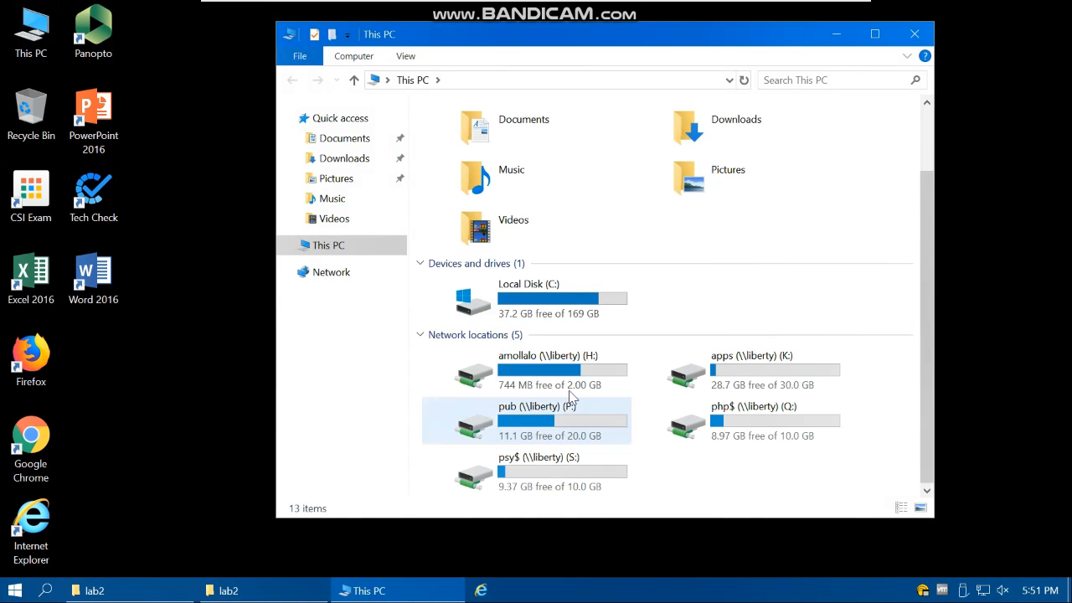
{"action": "double_click", "coordinate": [575, 355]}
{"action": "double_click", "coordinate": [462, 189]}
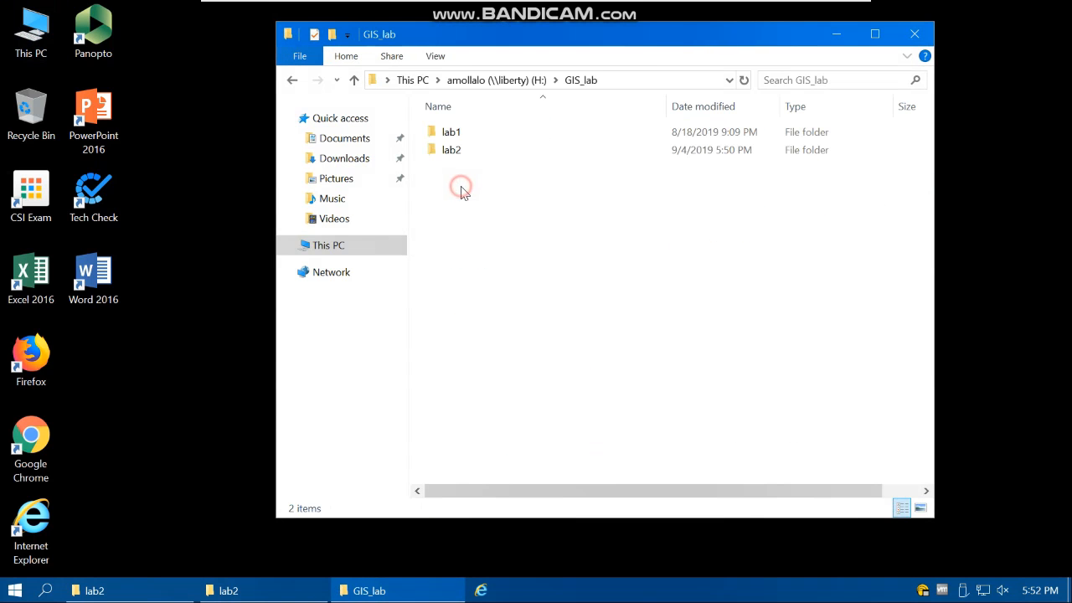
{"action": "double_click", "coordinate": [455, 150]}
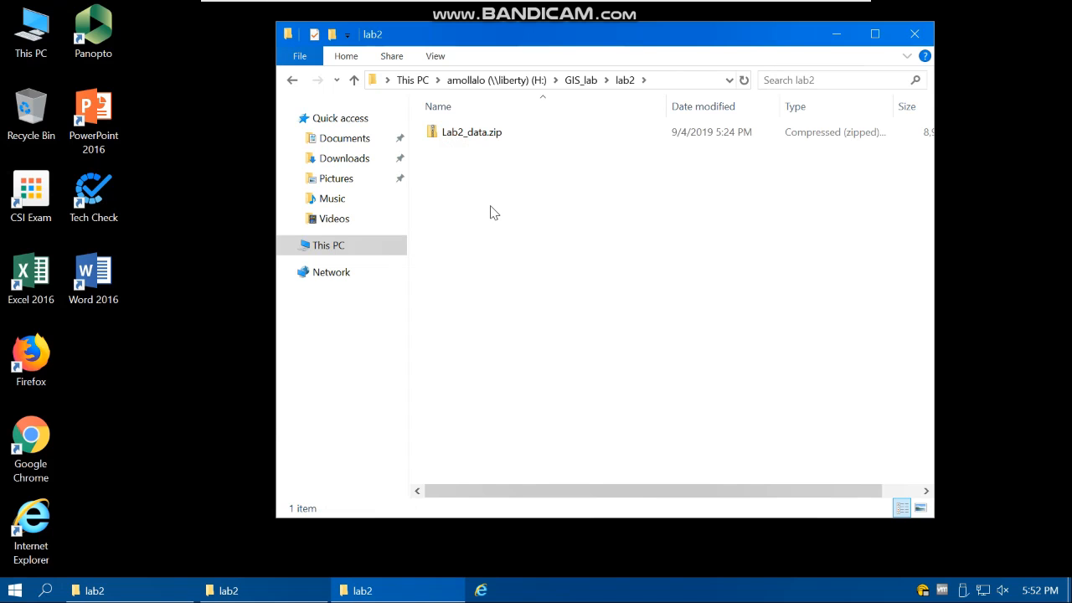
Step: Extract Lab2_data.zip to H:\GIS_lab\lab2\Lab2_data and close the extracted folder's window
{"action": "right_click", "coordinate": [457, 139]}
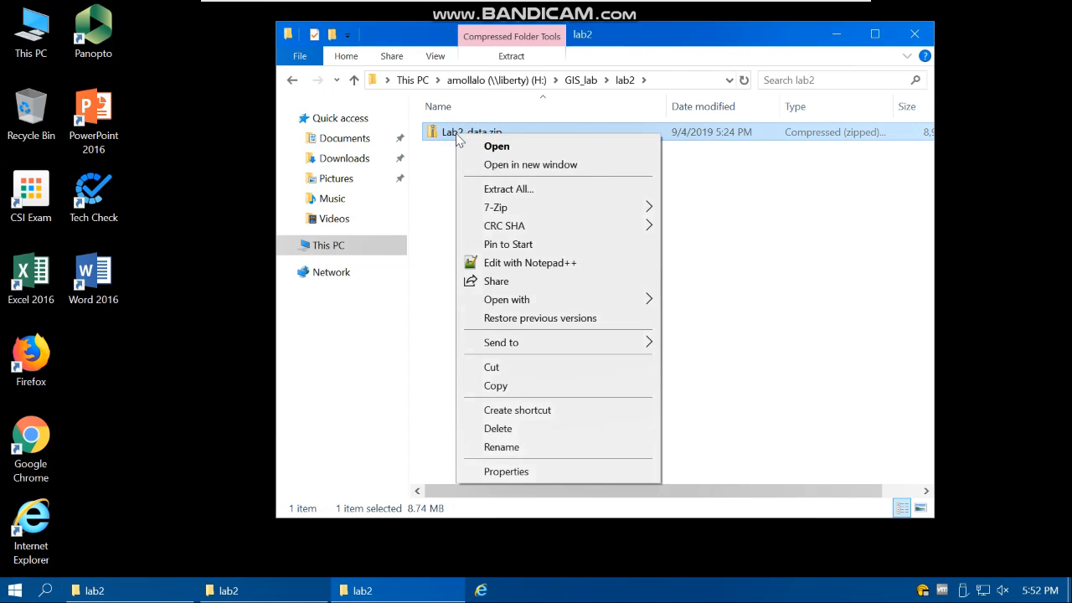
{"action": "left_click", "coordinate": [503, 190]}
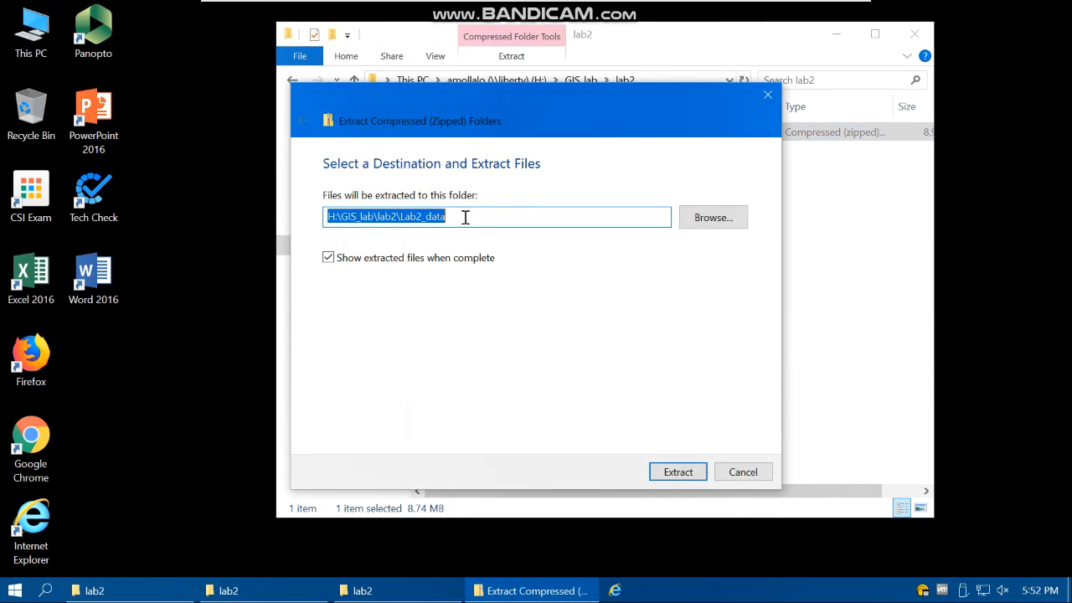
{"action": "left_click", "coordinate": [677, 472]}
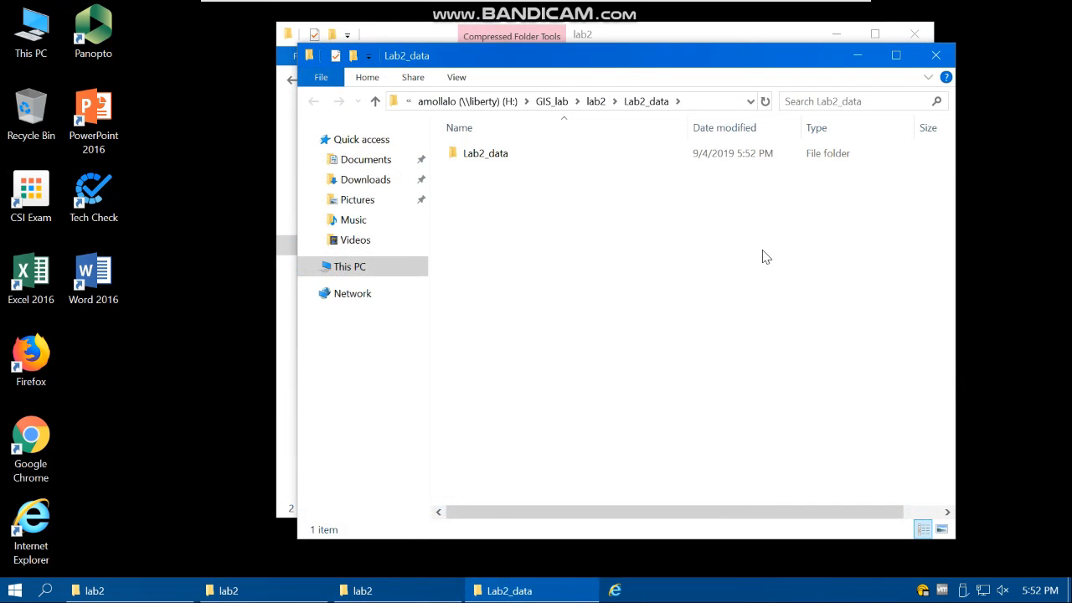
{"action": "left_click", "coordinate": [935, 55]}
Step: Launch ArcMap and dismiss the Getting Started dialog to work in an untitled map
{"action": "key", "text": "super"}
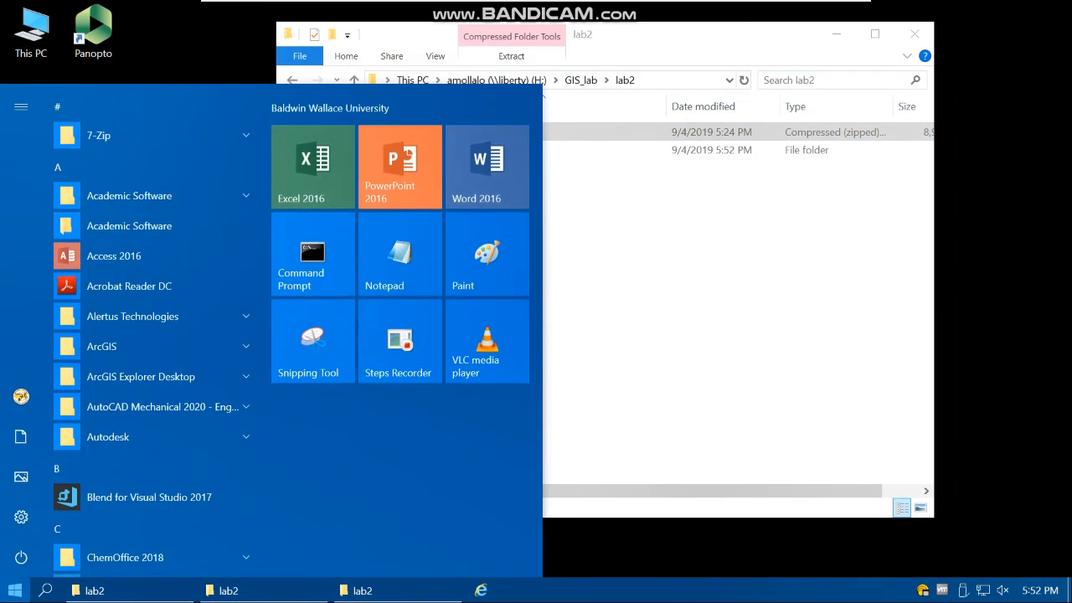
{"action": "type", "text": "arcmap"}
{"action": "key", "text": "Return"}
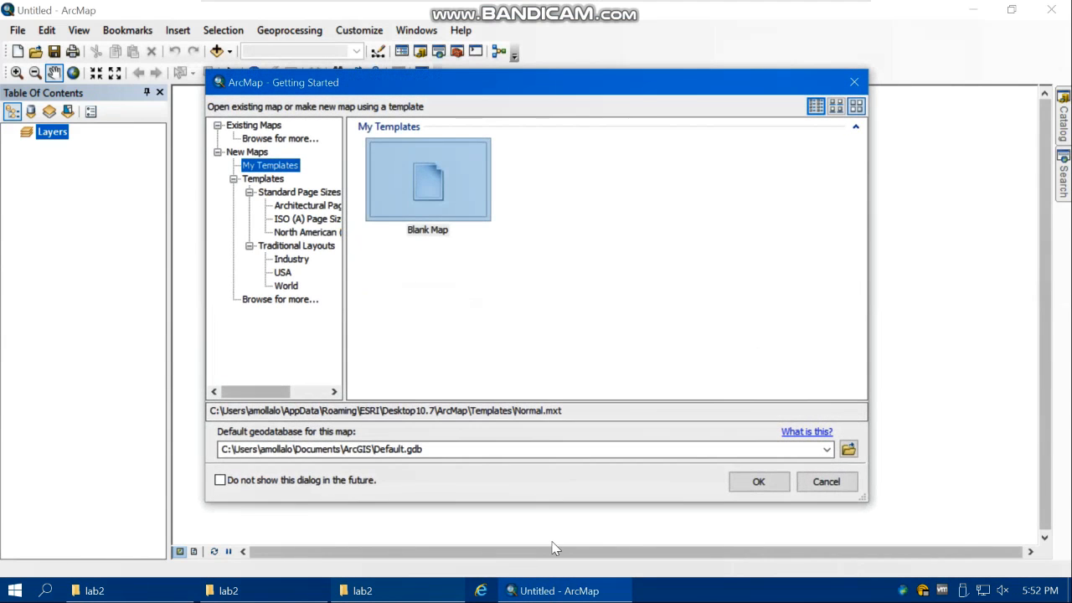
{"action": "left_click", "coordinate": [838, 482]}
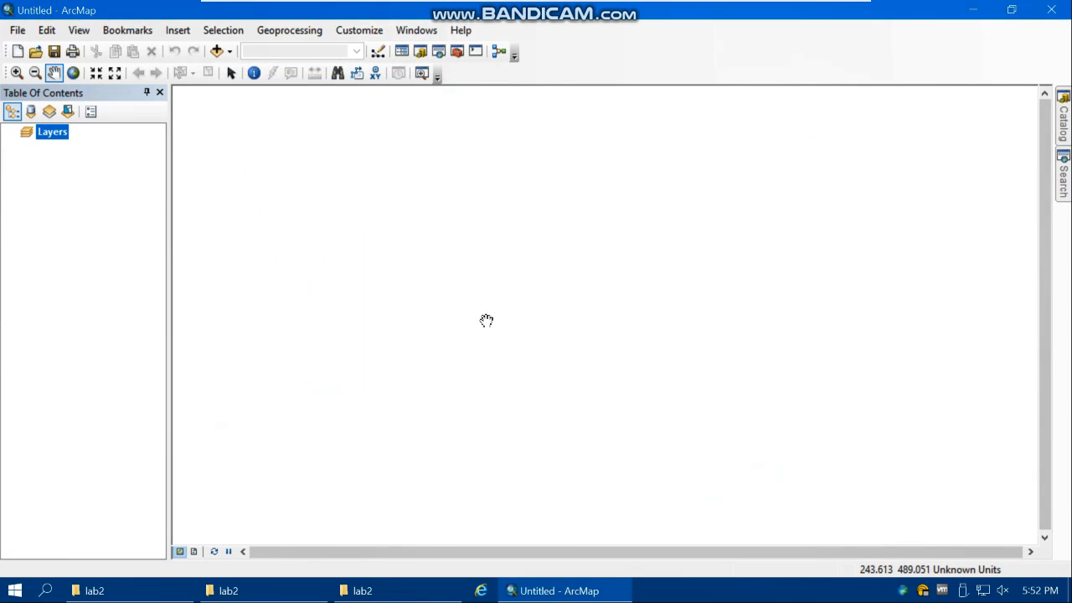
Step: Start adding data to the map and connect to the folder H:\GIS_lab
{"action": "left_click", "coordinate": [218, 51]}
{"action": "left_click", "coordinate": [538, 185]}
{"action": "left_click", "coordinate": [453, 212]}
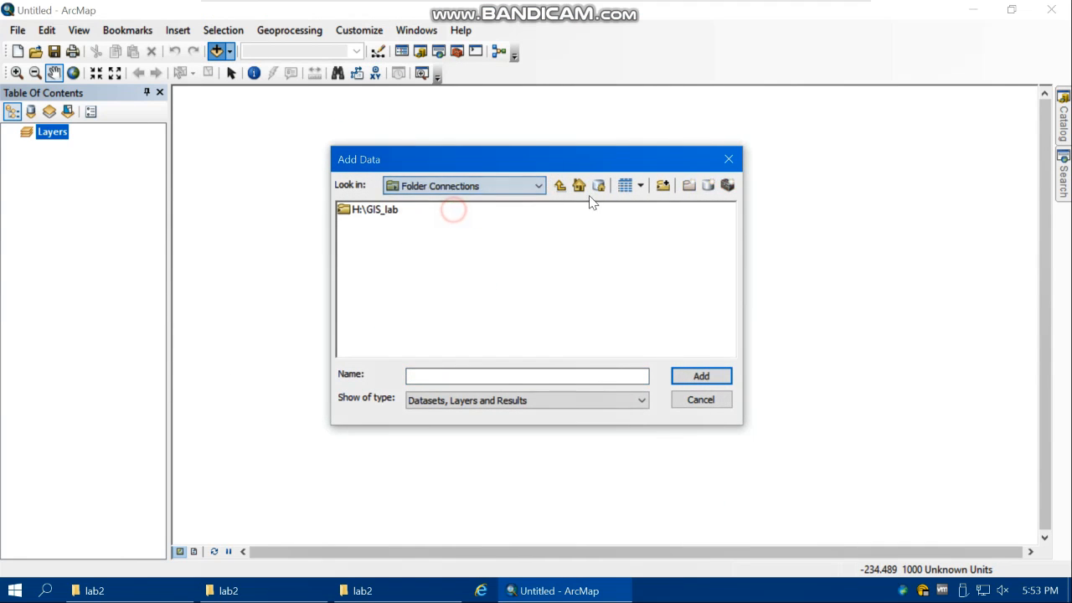
{"action": "left_click", "coordinate": [663, 185]}
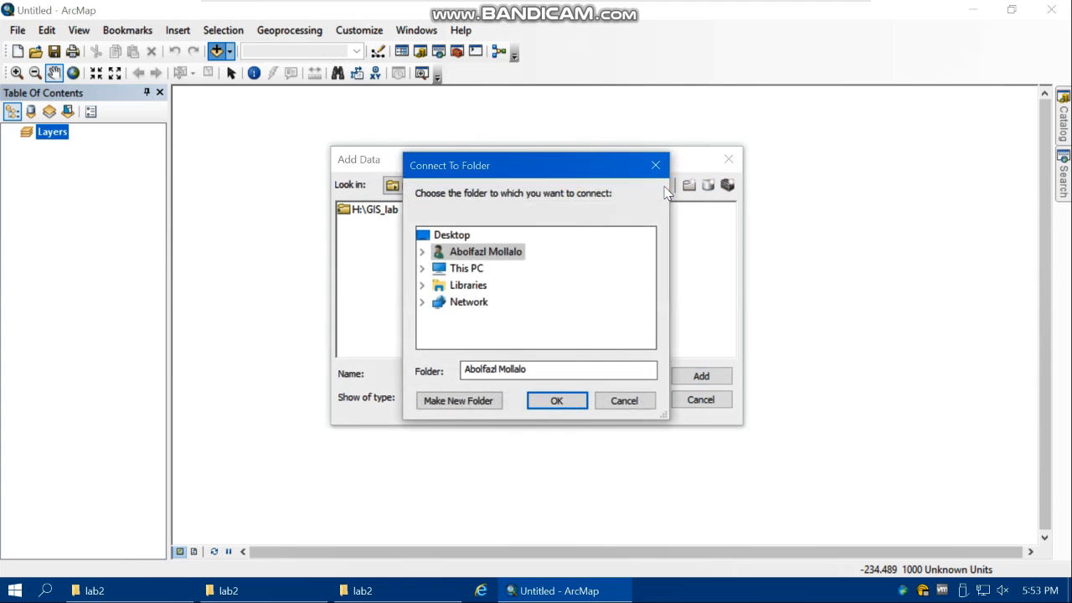
{"action": "double_click", "coordinate": [456, 269]}
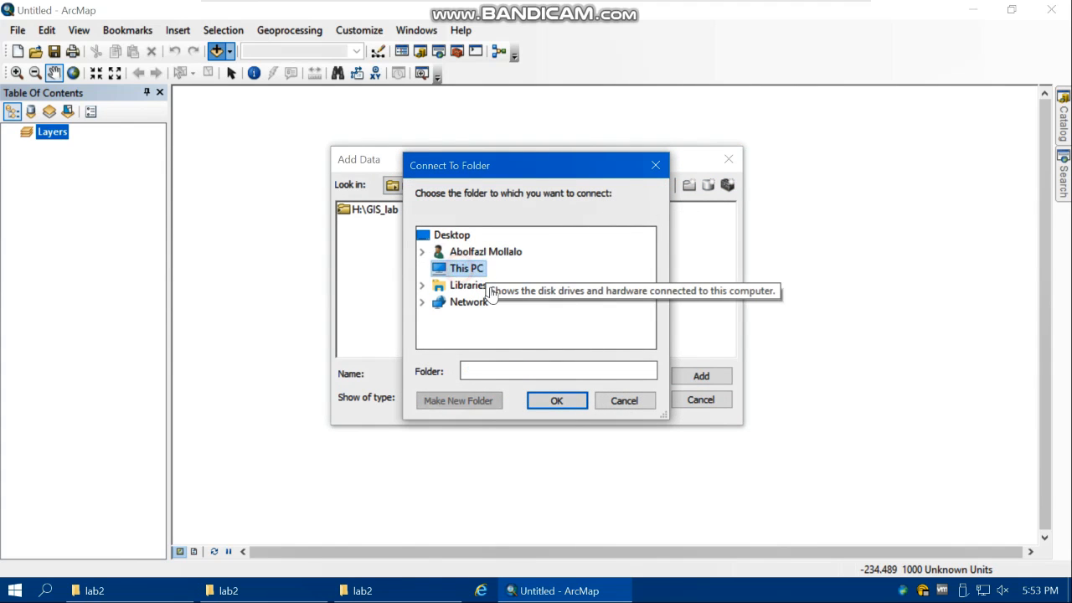
{"action": "scroll", "coordinate": [496, 307], "scroll_direction": "down", "scroll_amount": 1}
{"action": "double_click", "coordinate": [511, 285]}
{"action": "scroll", "coordinate": [536, 293], "scroll_direction": "down", "scroll_amount": 1}
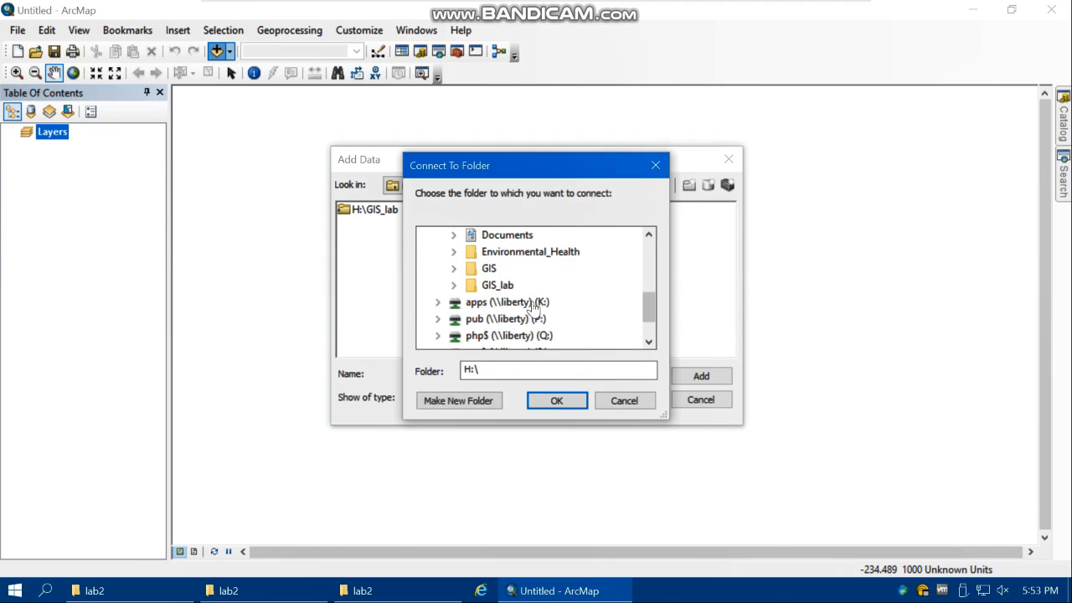
{"action": "double_click", "coordinate": [503, 288]}
{"action": "left_click", "coordinate": [555, 400]}
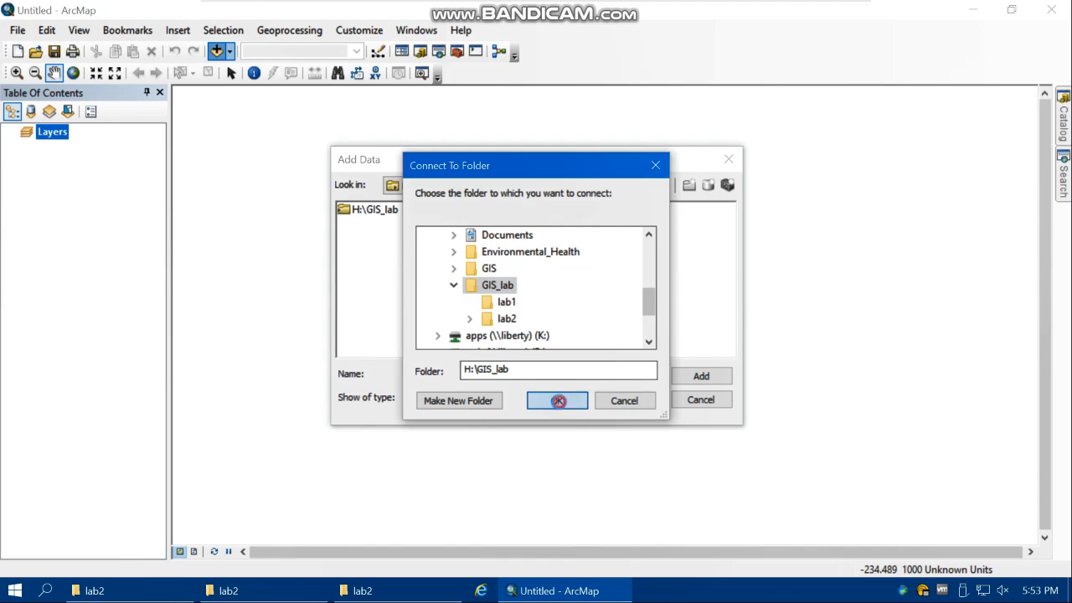
Step: Add the shapefile Lab2_data.shp from GIS_lab\lab2\Lab2_data to the map
{"action": "double_click", "coordinate": [384, 216]}
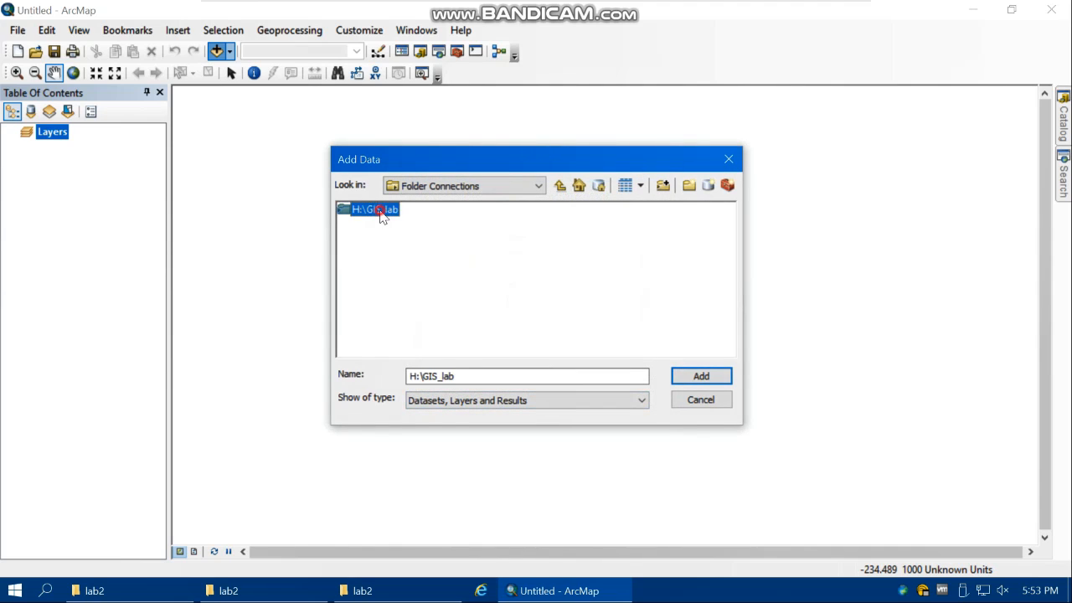
{"action": "double_click", "coordinate": [360, 224]}
{"action": "double_click", "coordinate": [372, 212]}
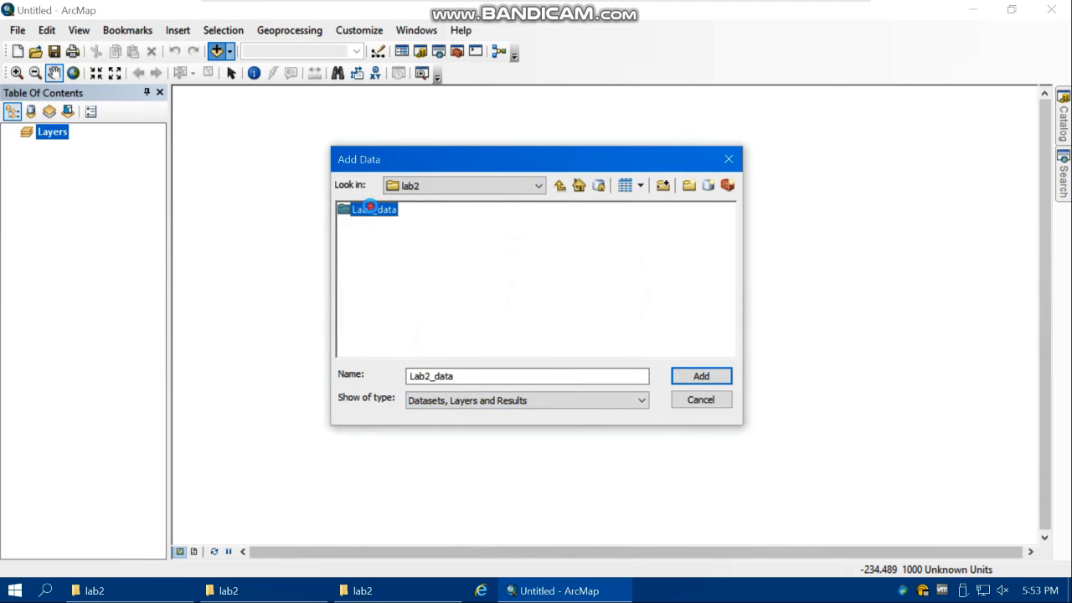
{"action": "left_click", "coordinate": [373, 219]}
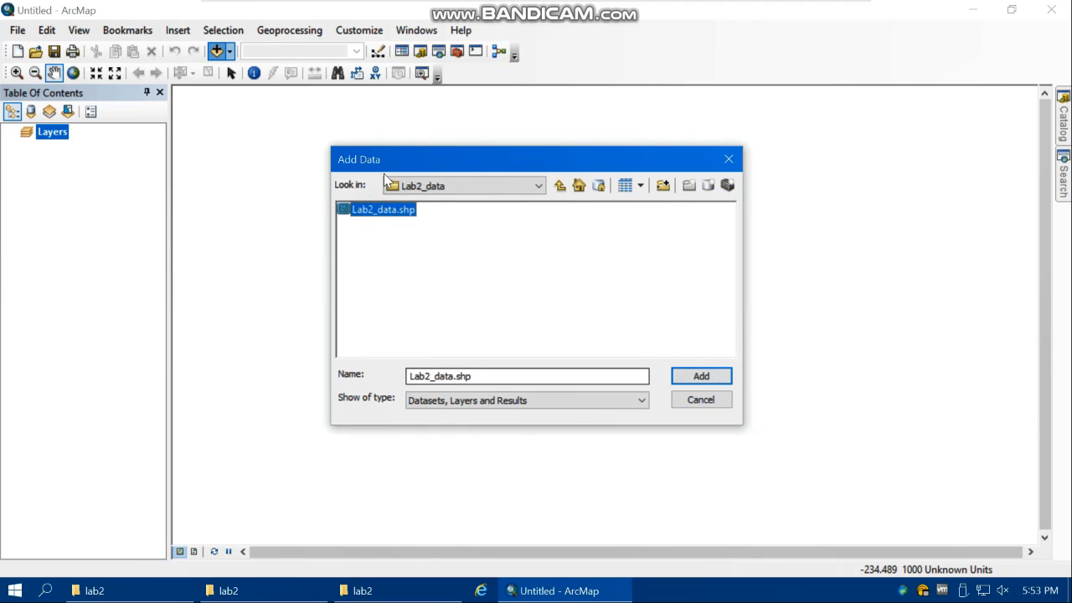
{"action": "left_click", "coordinate": [703, 377]}
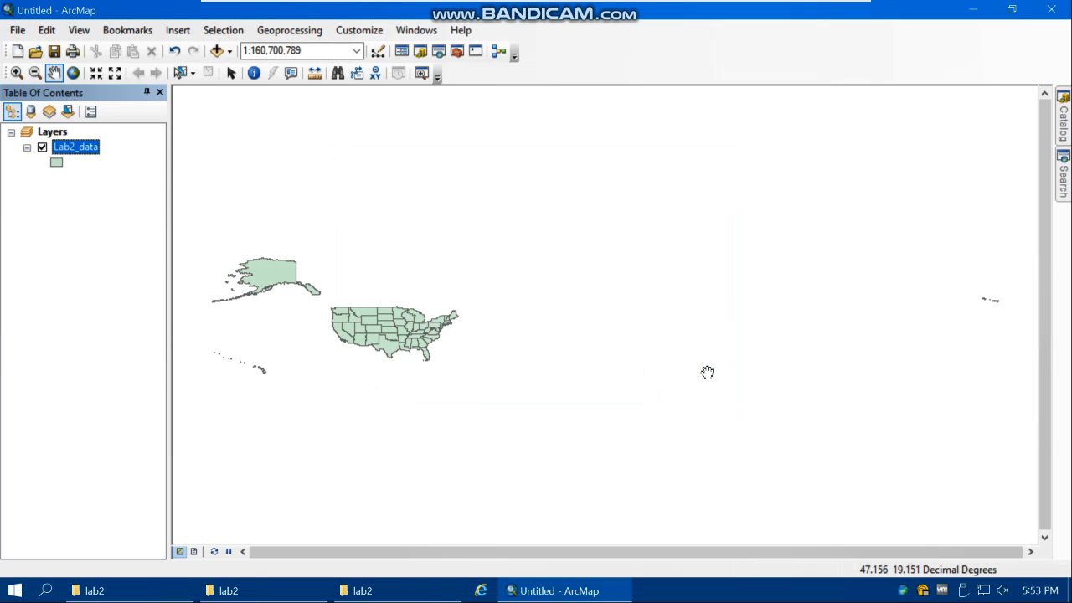
Step: Select all the contiguous US states with a rectangle, leaving out Alaska and Hawaii
{"action": "left_click_drag", "start_coordinate": [378, 371], "coordinate": [538, 371]}
{"action": "scroll", "coordinate": [537, 368], "scroll_direction": "up", "scroll_amount": 1}
{"action": "scroll", "coordinate": [537, 368], "scroll_direction": "up", "scroll_amount": 1}
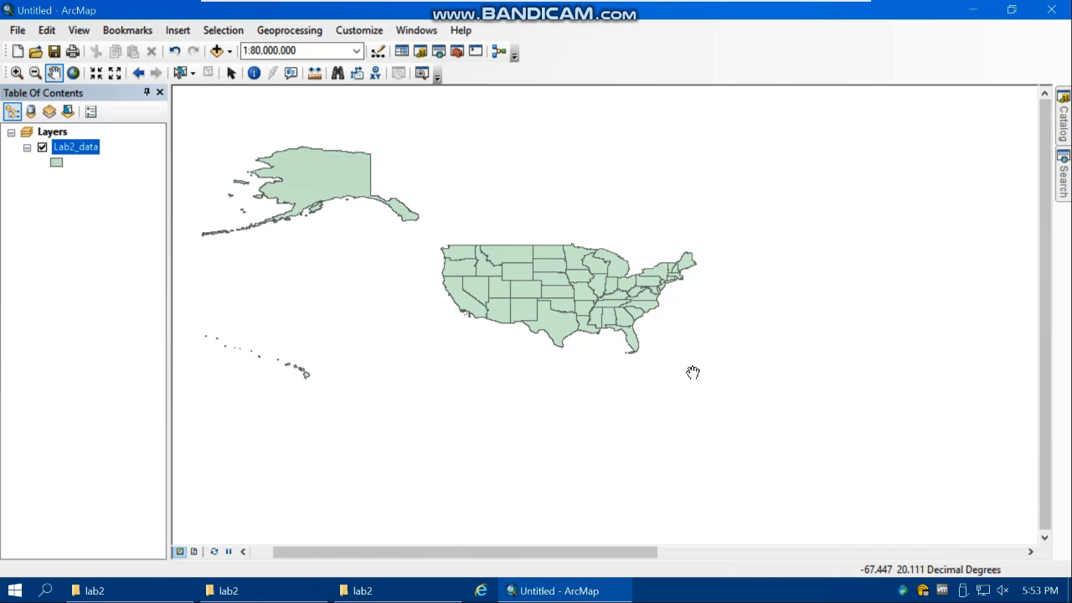
{"action": "left_click", "coordinate": [180, 74]}
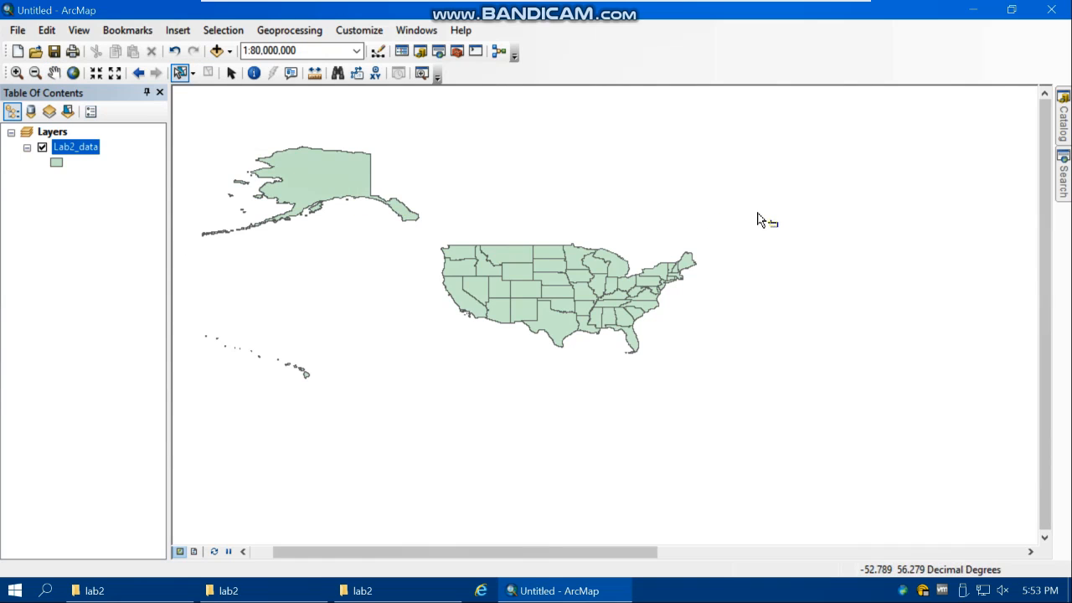
{"action": "left_click_drag", "start_coordinate": [718, 222], "coordinate": [427, 380]}
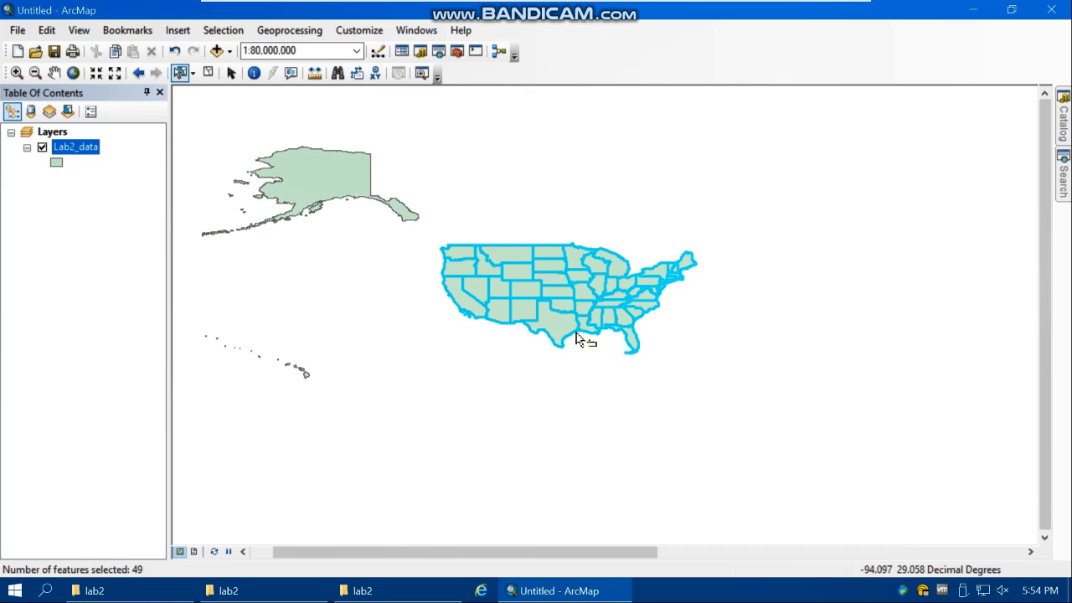
Step: Start exporting the selected features of the Lab2_data layer, with H:\GIS_lab\lab2 as the output folder
{"action": "right_click", "coordinate": [75, 156]}
{"action": "mouse_move", "coordinate": [131, 438]}
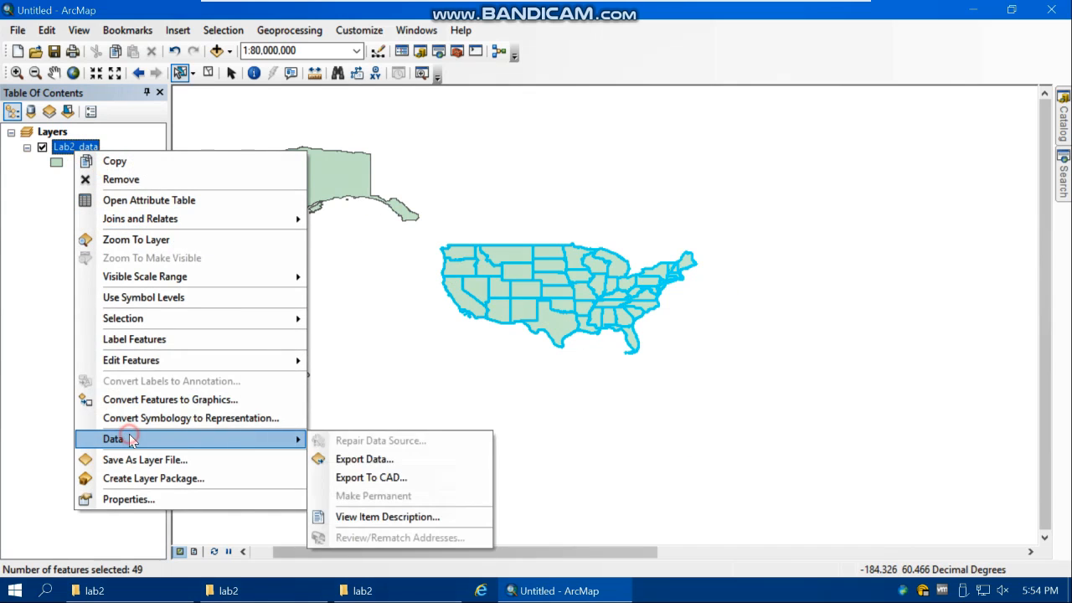
{"action": "left_click", "coordinate": [343, 457]}
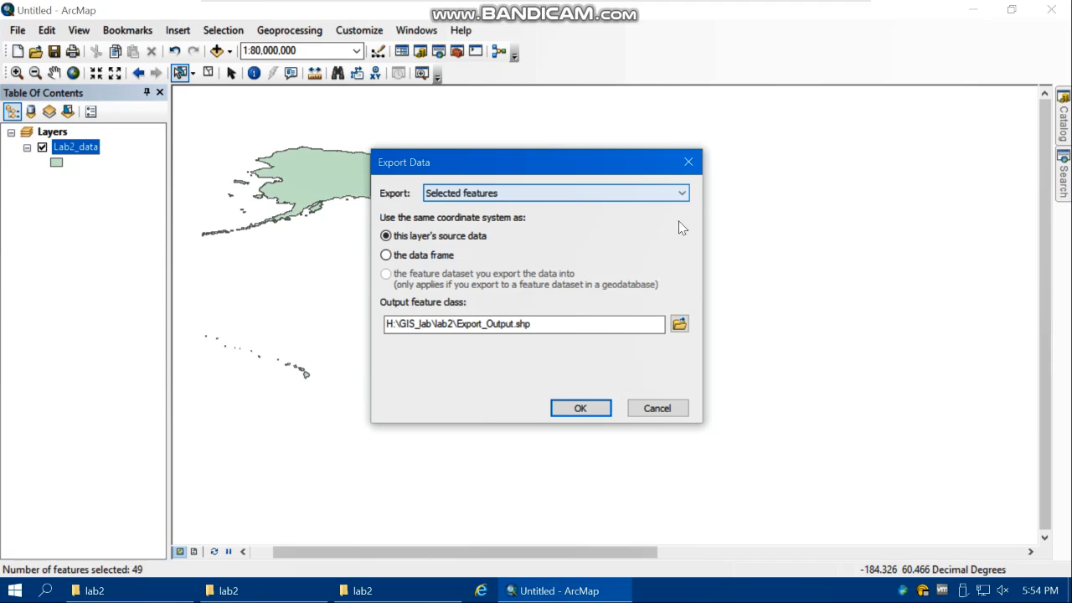
{"action": "left_click_drag", "start_coordinate": [597, 163], "coordinate": [561, 157]}
{"action": "left_click", "coordinate": [642, 319]}
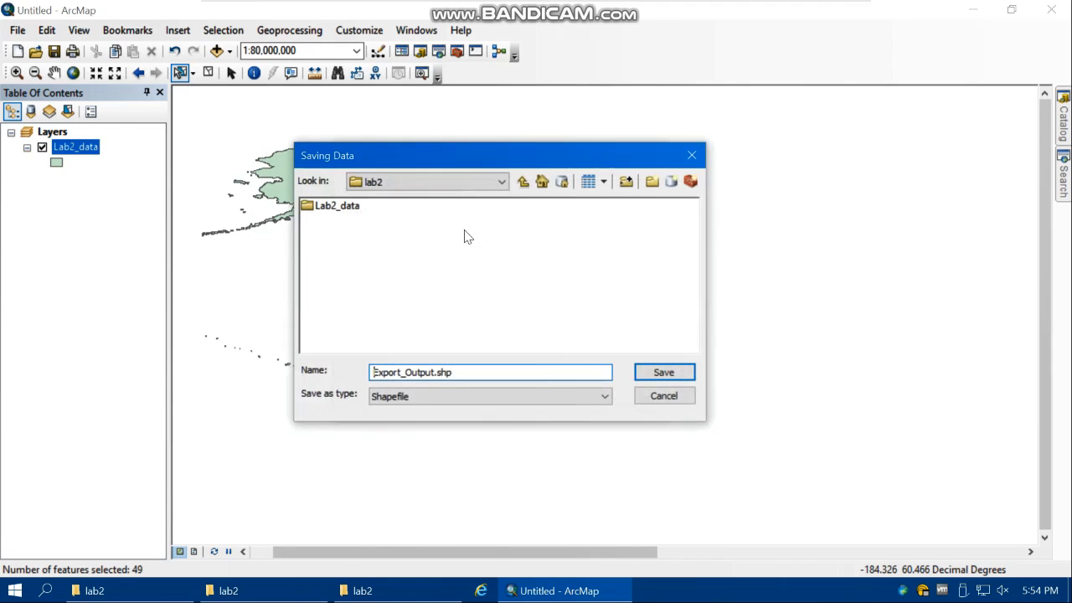
{"action": "left_click", "coordinate": [449, 182]}
{"action": "left_click", "coordinate": [360, 210]}
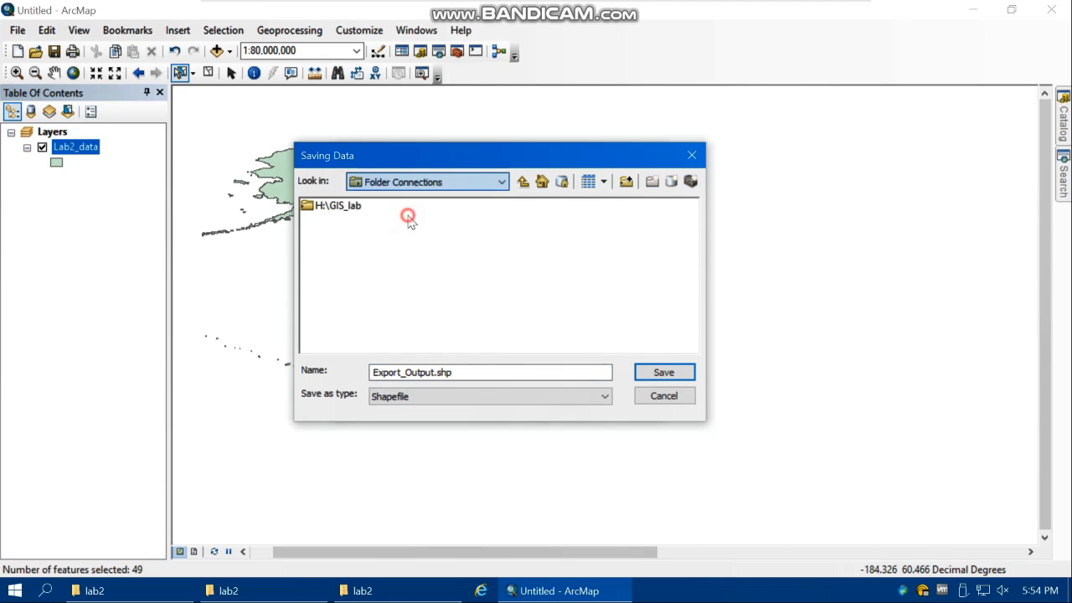
{"action": "double_click", "coordinate": [339, 205]}
{"action": "double_click", "coordinate": [326, 219]}
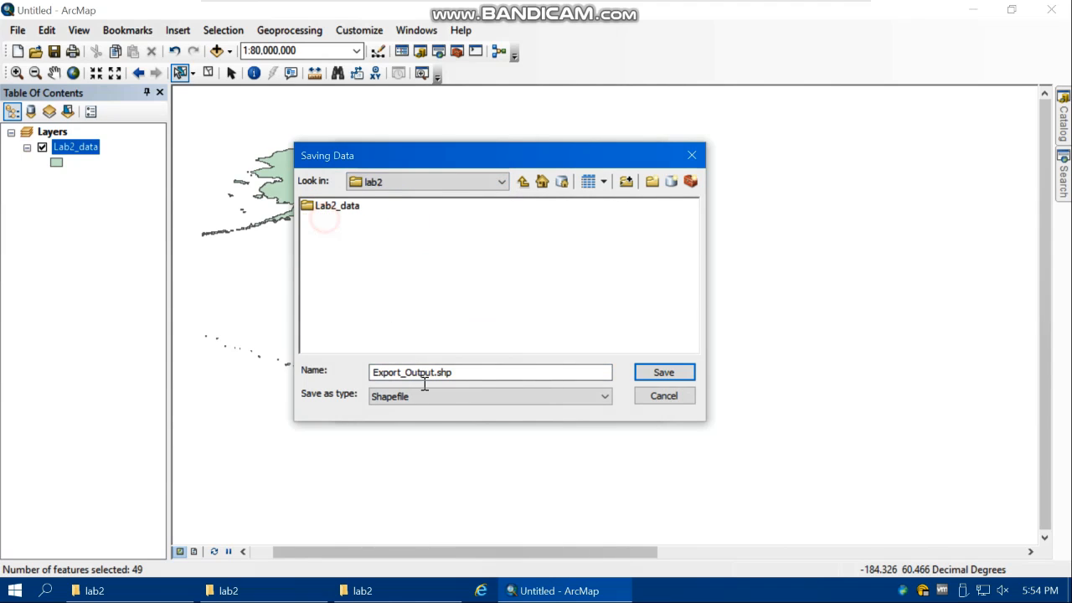
Step: Name the export output Continental_US.shp and save it as type Shapefile
{"action": "left_click_drag", "start_coordinate": [436, 373], "coordinate": [356, 370]}
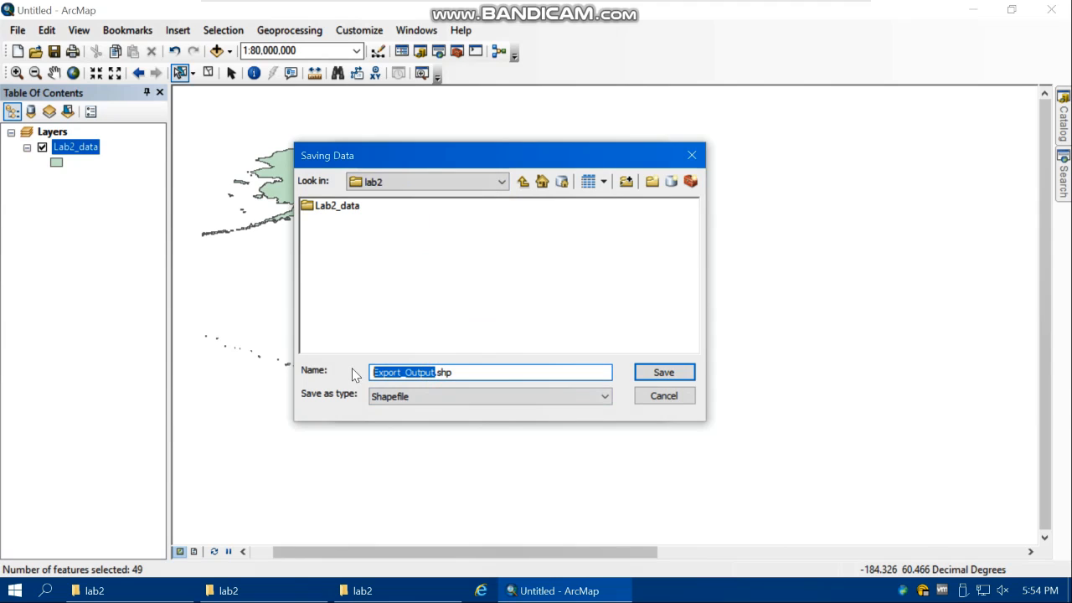
{"action": "type", "text": "Cont"}
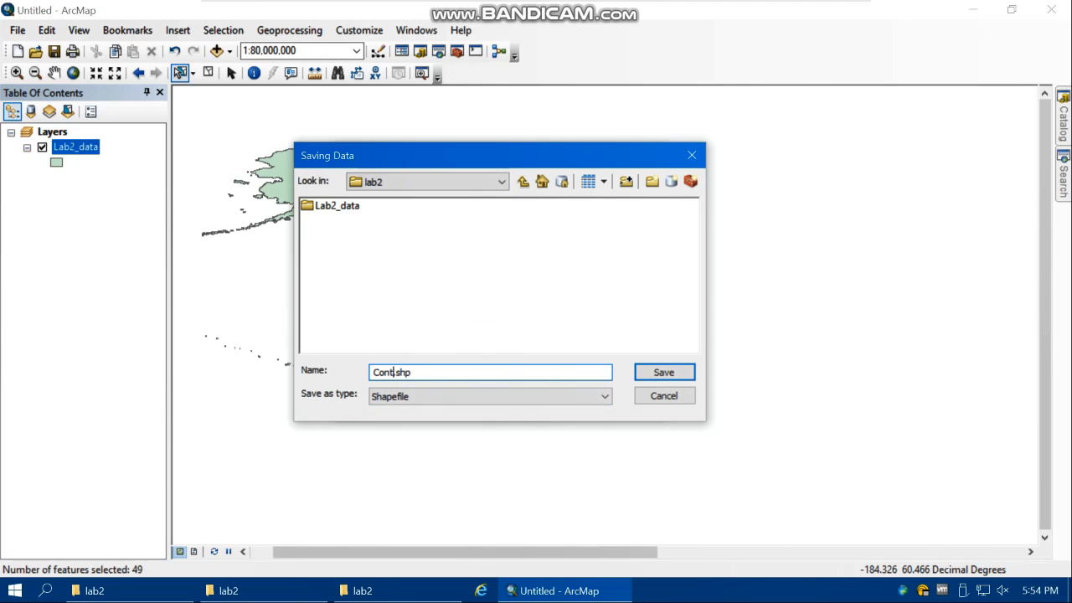
{"action": "type", "text": "inental_US"}
{"action": "left_click", "coordinate": [408, 397]}
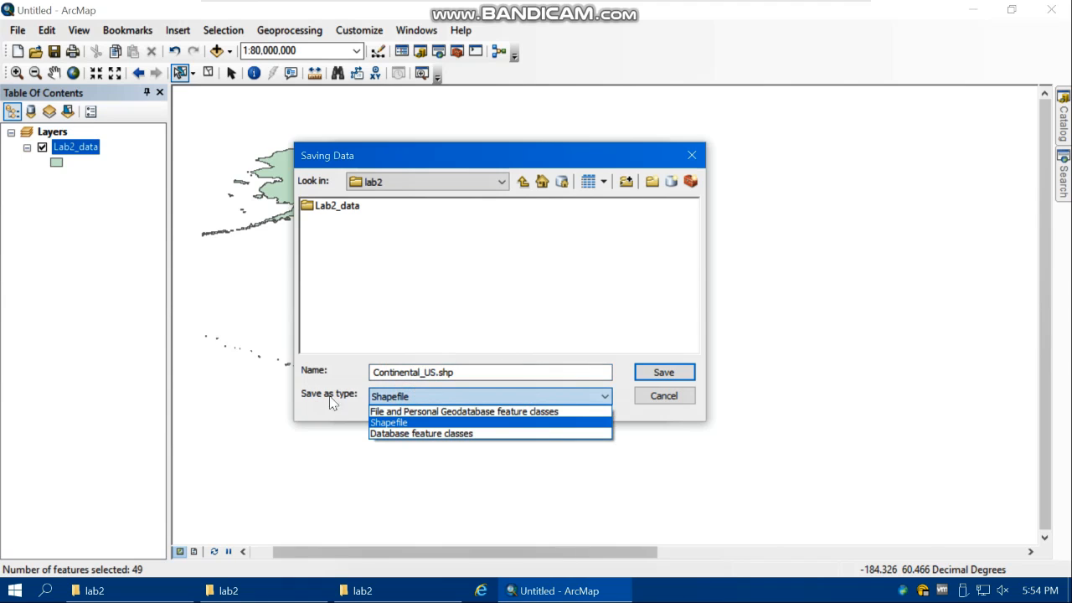
{"action": "left_click", "coordinate": [391, 425]}
{"action": "left_click", "coordinate": [663, 373]}
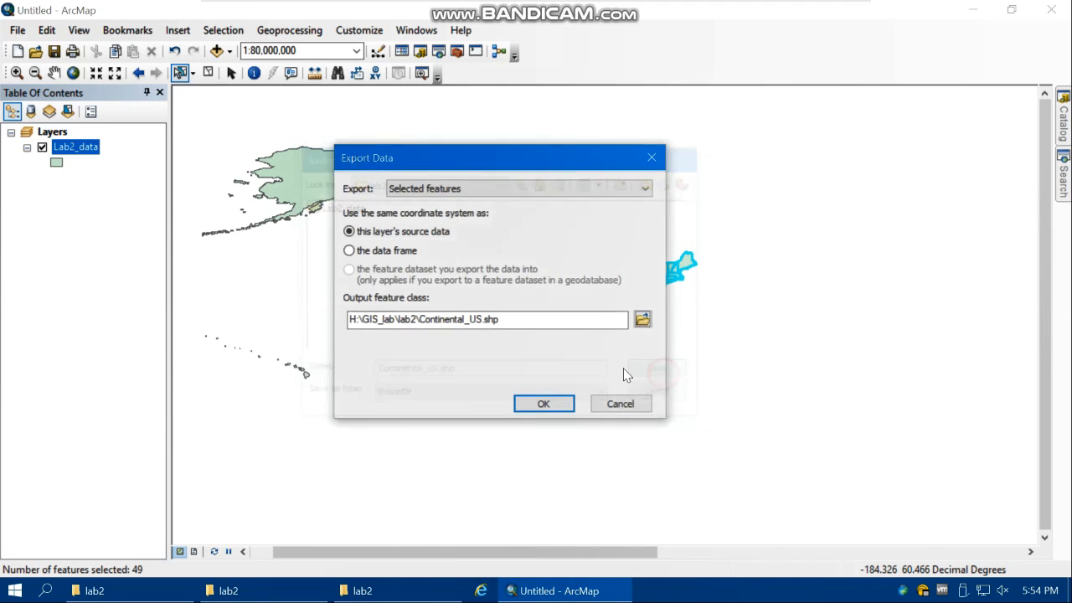
Step: Run the export with the result added to the map as a layer, and remove the Lab2_data layer
{"action": "left_click", "coordinate": [542, 405]}
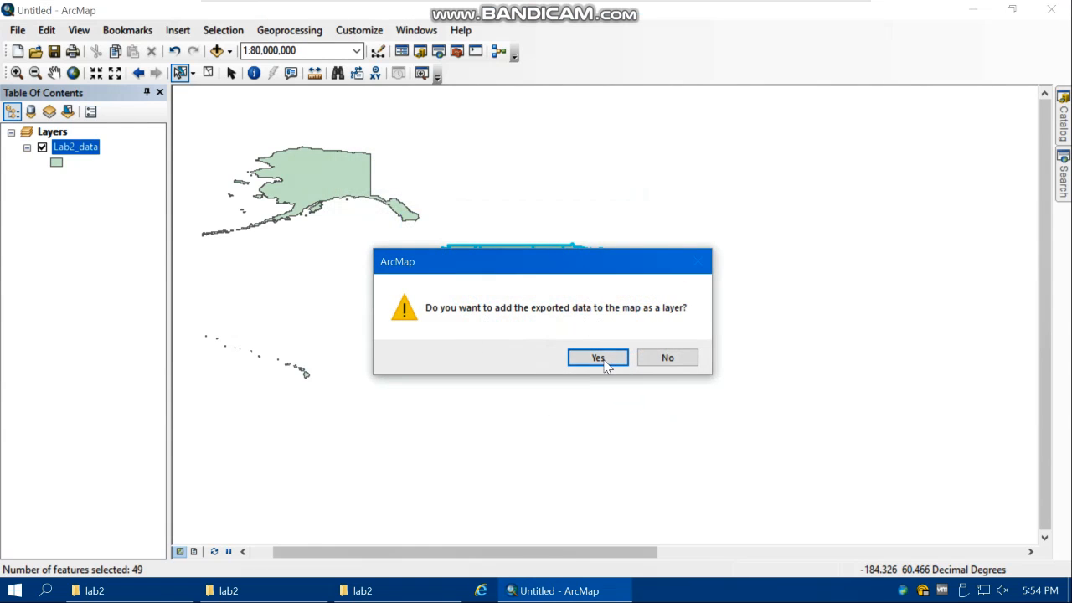
{"action": "left_click", "coordinate": [604, 363]}
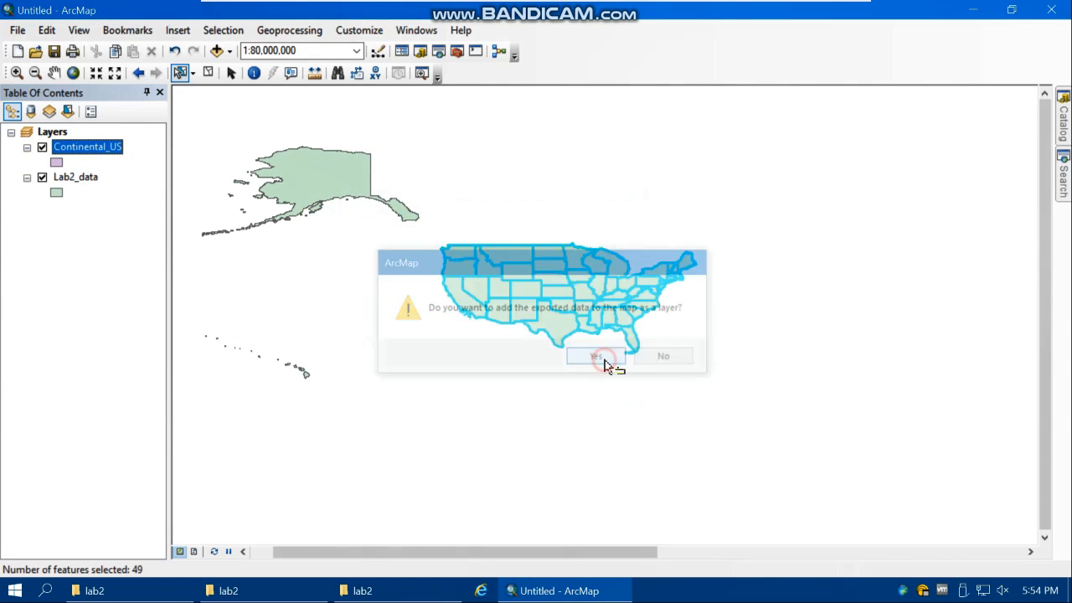
{"action": "right_click", "coordinate": [92, 179]}
{"action": "left_click", "coordinate": [117, 203]}
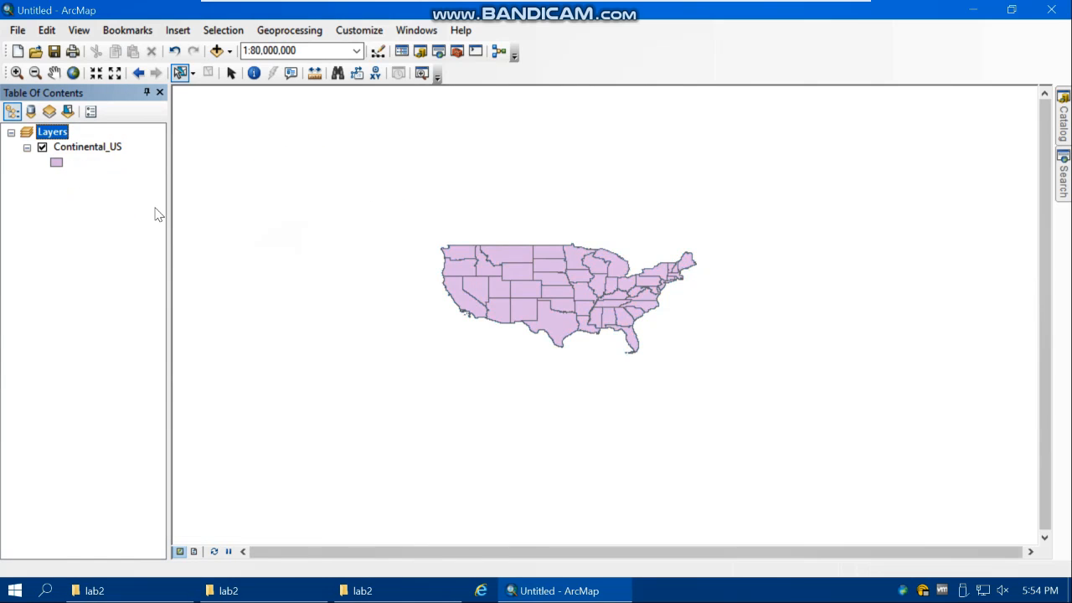
Step: Zoom the map to the full extent of the Continental_US layer
{"action": "left_click", "coordinate": [95, 155]}
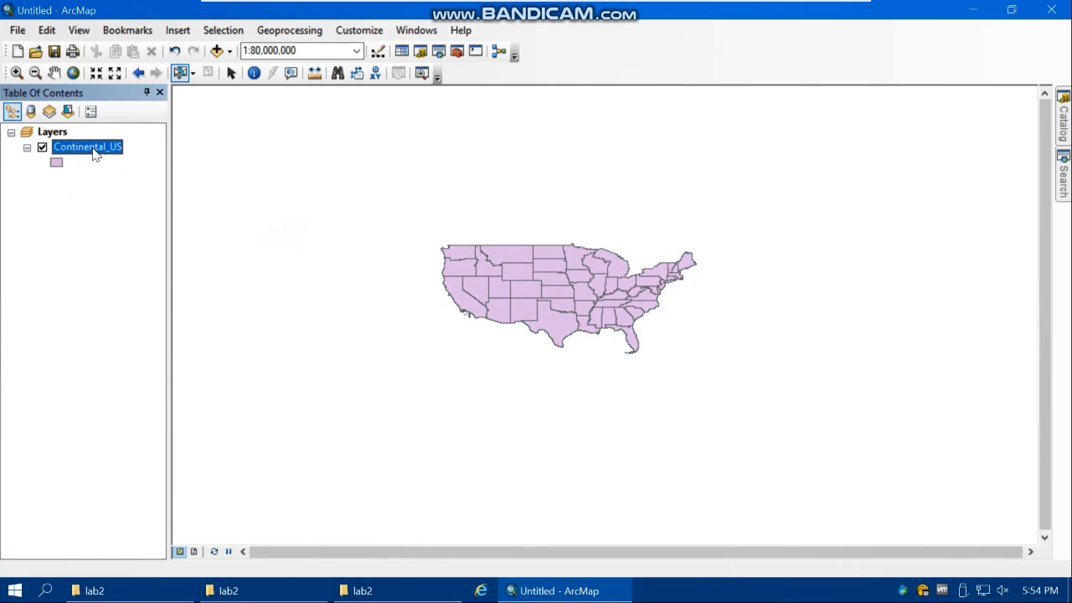
{"action": "right_click", "coordinate": [95, 151]}
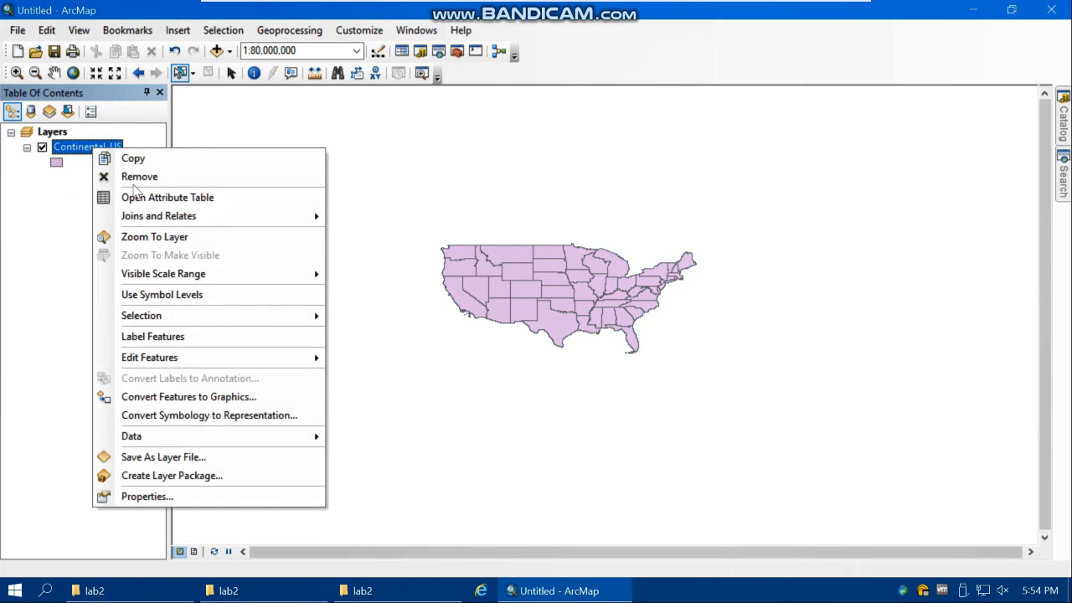
{"action": "left_click", "coordinate": [167, 244]}
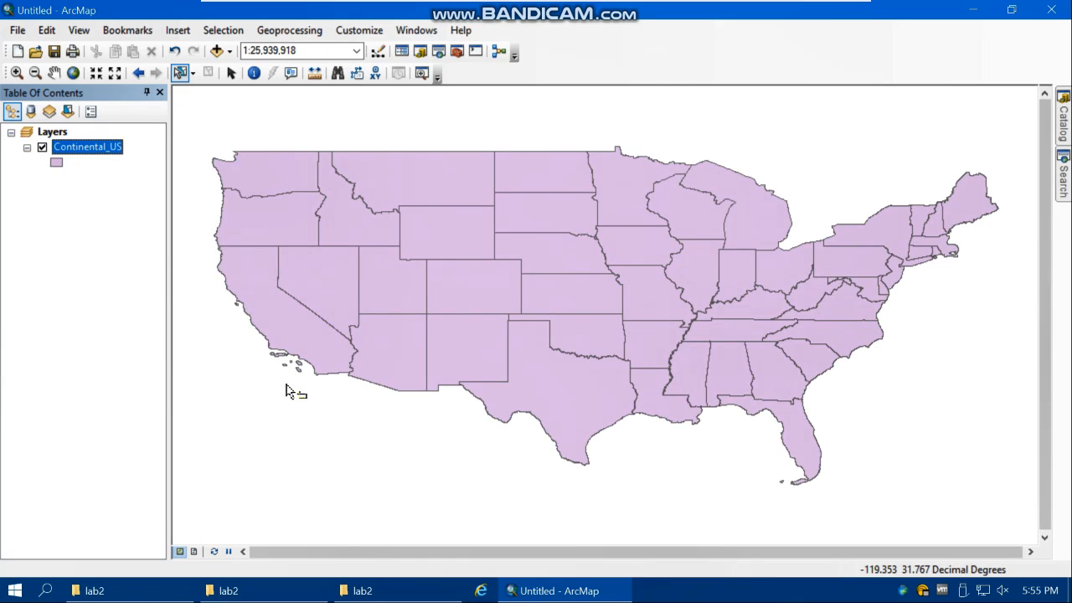
Step: Open the Continental_US attribute table and start adding a field named Prv_Leukemia
{"action": "right_click", "coordinate": [111, 152]}
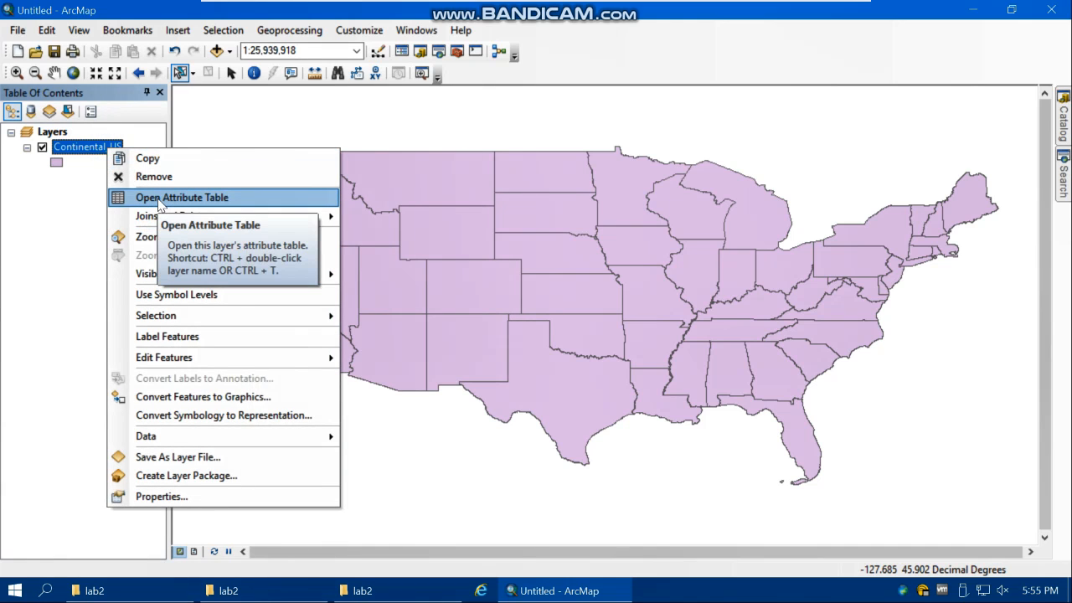
{"action": "left_click", "coordinate": [159, 201]}
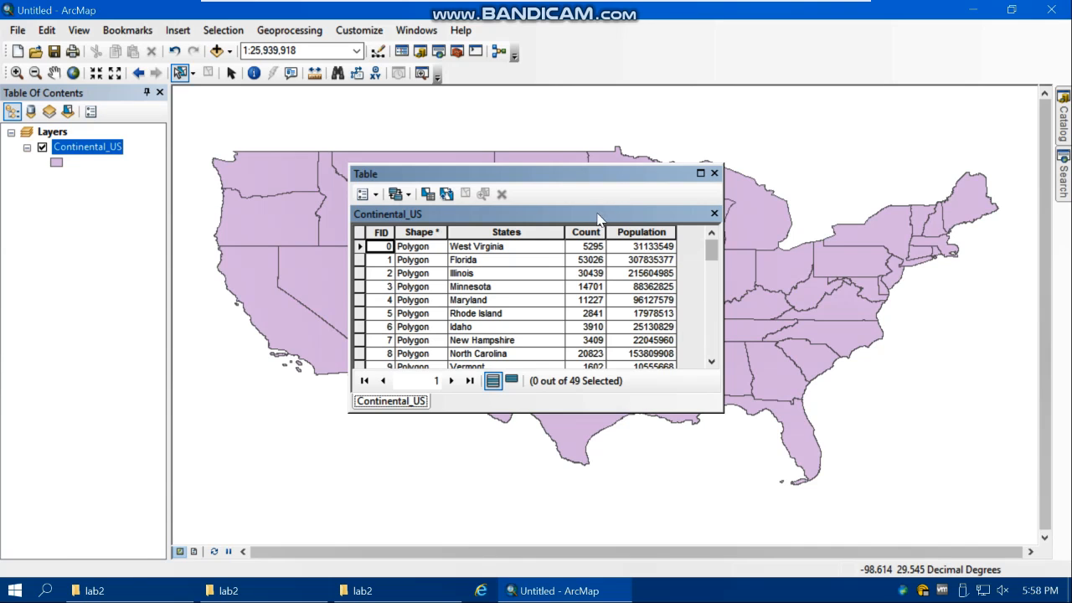
{"action": "left_click", "coordinate": [378, 195]}
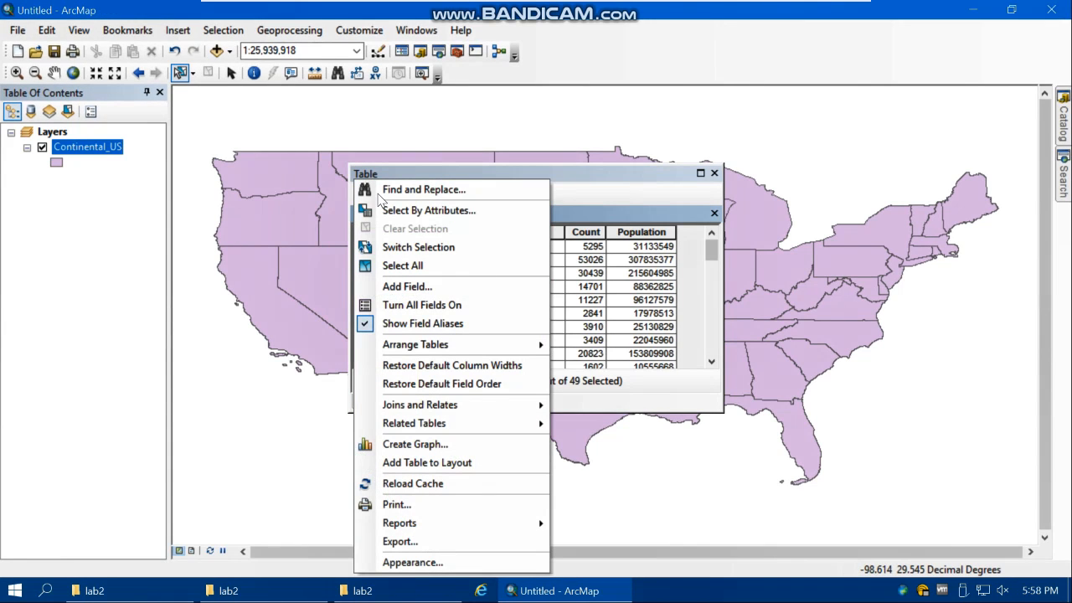
{"action": "left_click", "coordinate": [390, 287]}
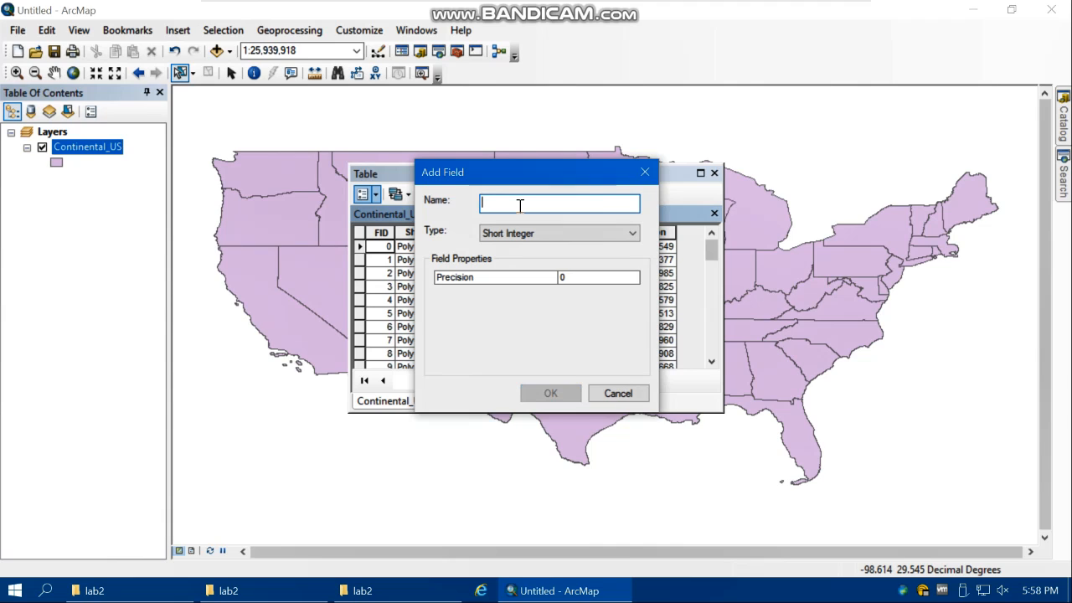
{"action": "type", "text": "P"}
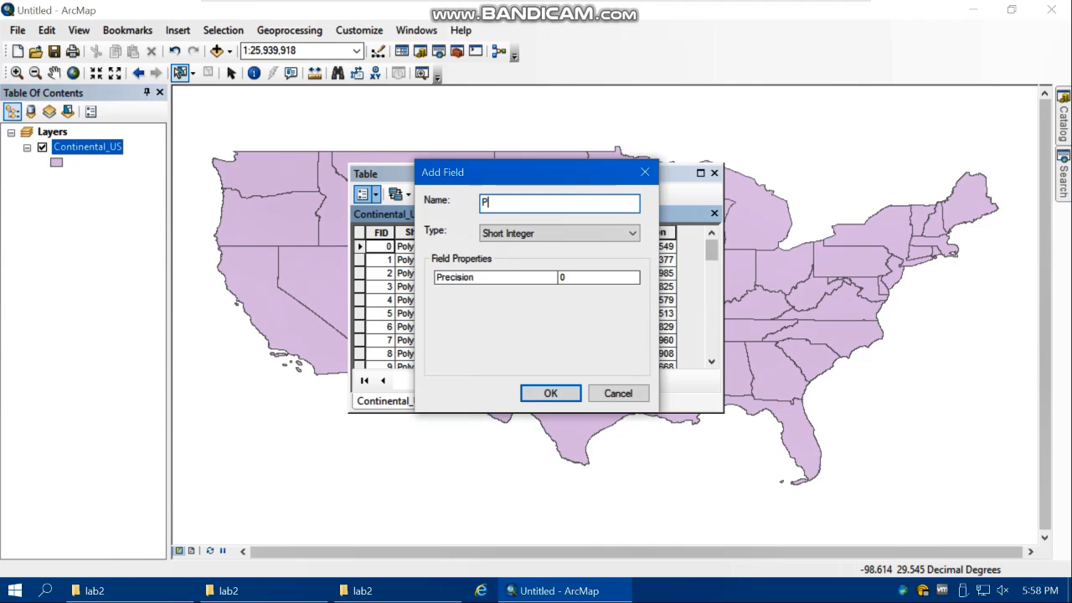
{"action": "type", "text": "rv_Leukemia"}
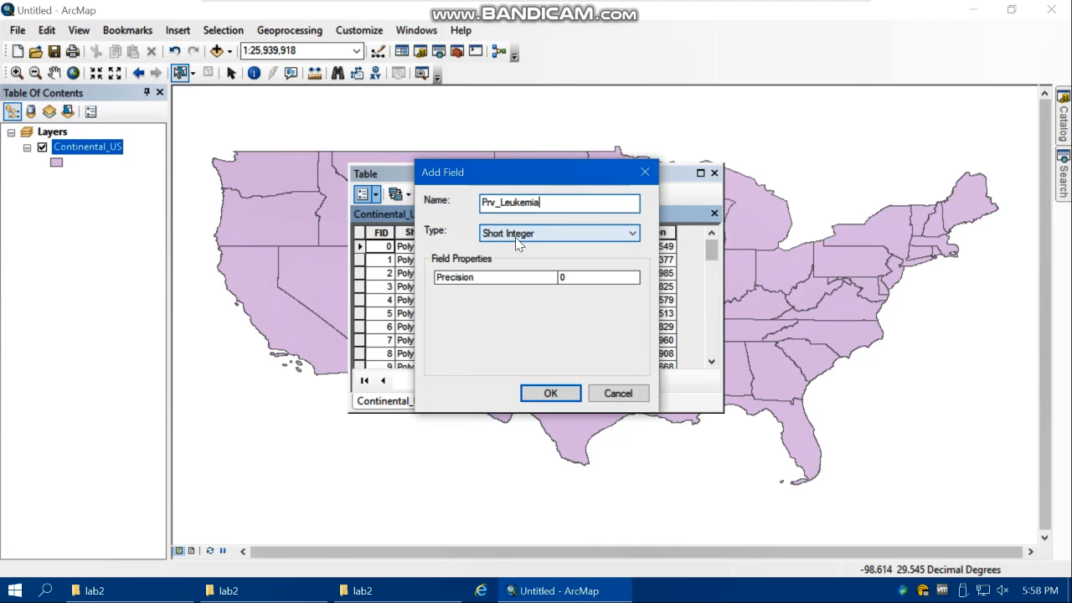
Step: Set the new field's type to Float and create it, accepting the shortened name Prv_Leukem
{"action": "left_click_drag", "start_coordinate": [530, 178], "coordinate": [189, 151]}
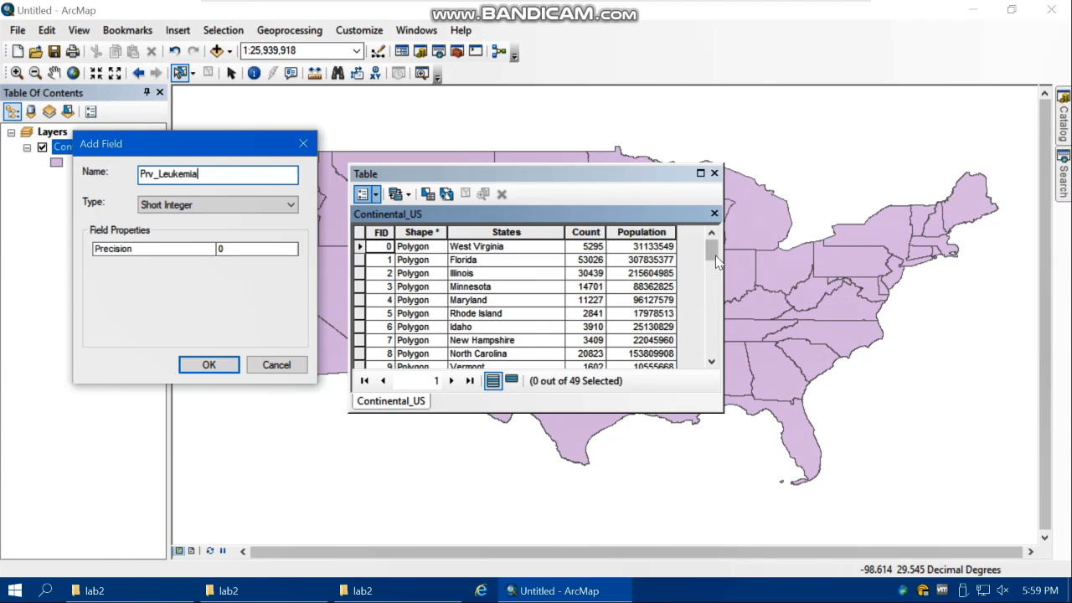
{"action": "left_click_drag", "start_coordinate": [213, 151], "coordinate": [485, 147]}
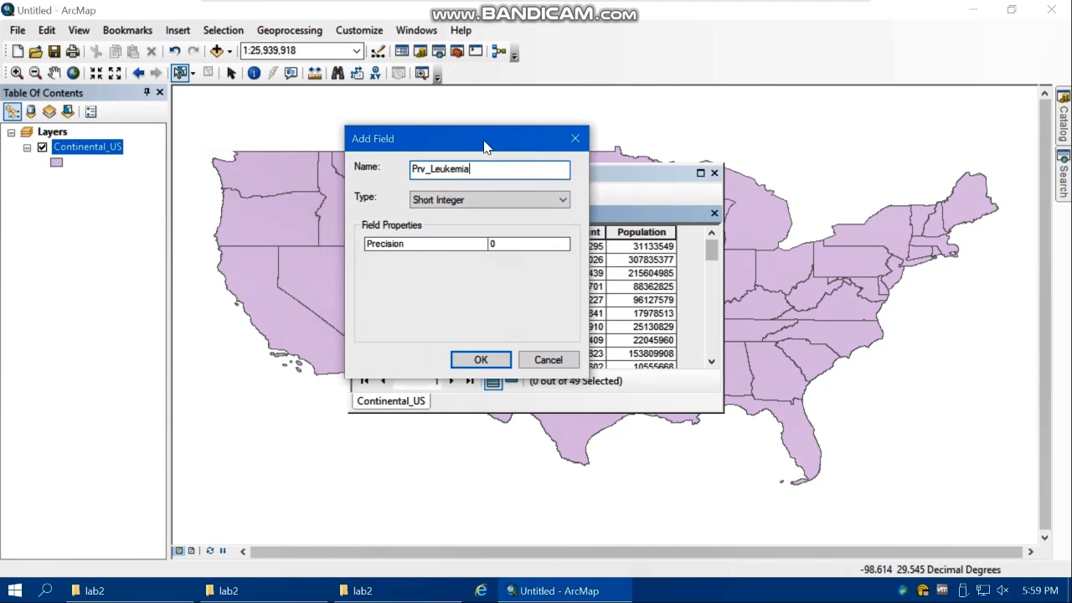
{"action": "left_click", "coordinate": [483, 200]}
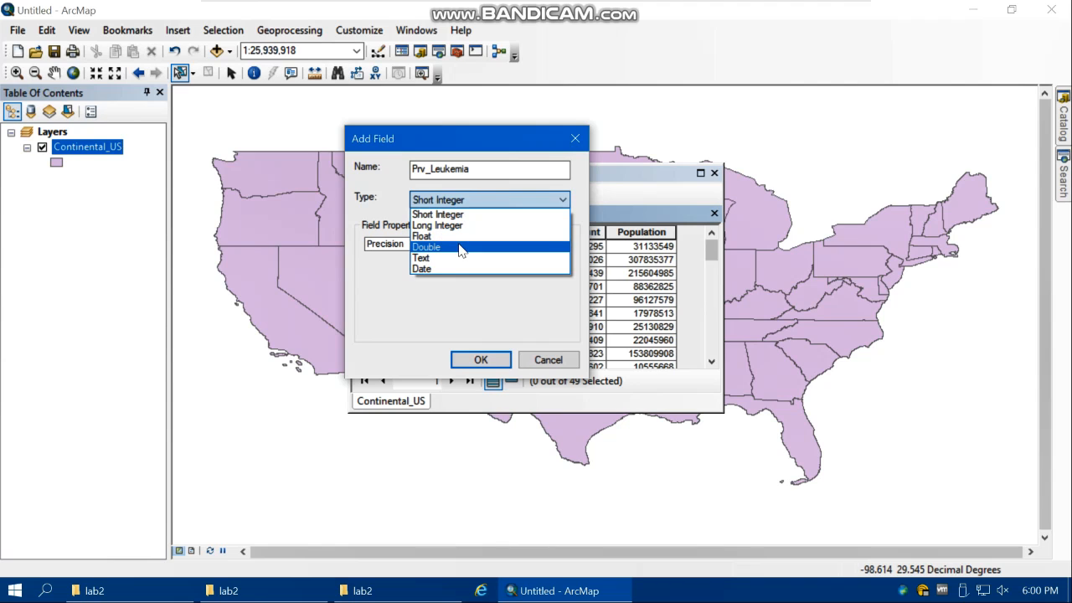
{"action": "left_click", "coordinate": [356, 144]}
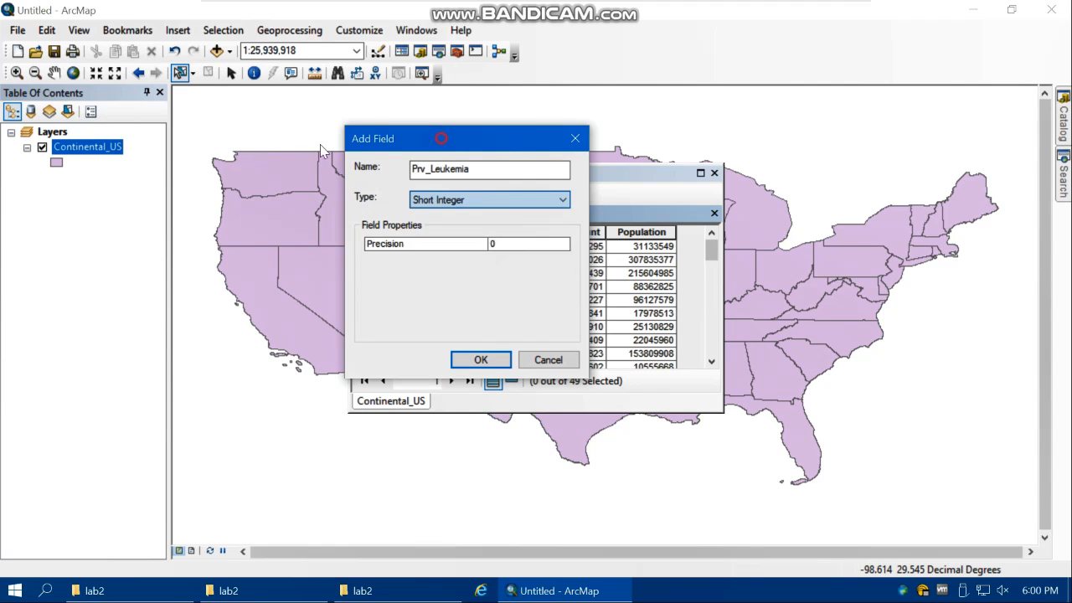
{"action": "left_click_drag", "start_coordinate": [355, 144], "coordinate": [135, 137]}
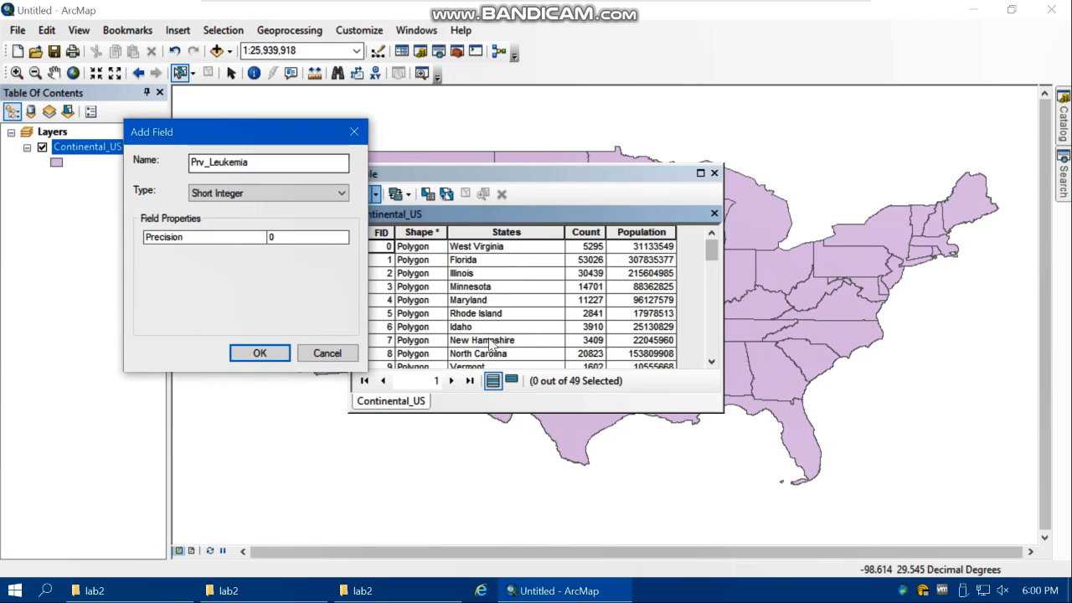
{"action": "left_click", "coordinate": [283, 193]}
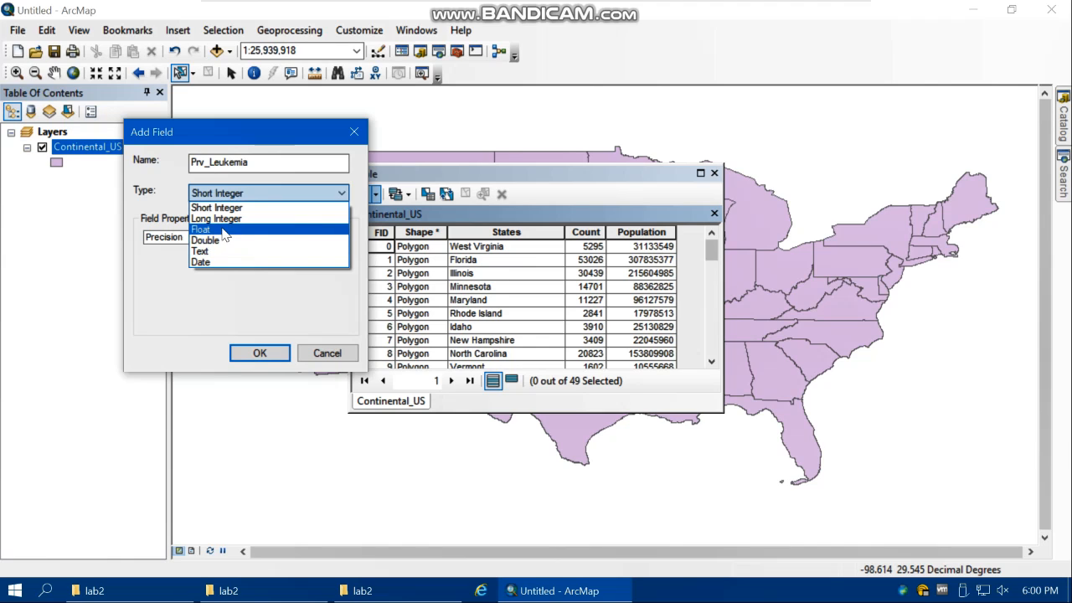
{"action": "left_click", "coordinate": [225, 235]}
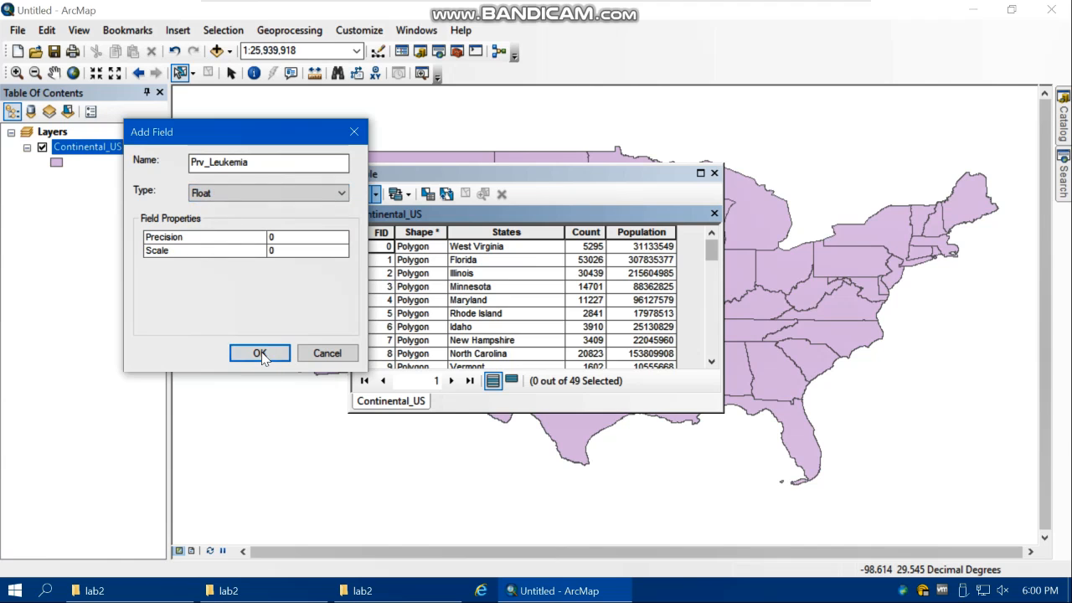
{"action": "left_click", "coordinate": [260, 353]}
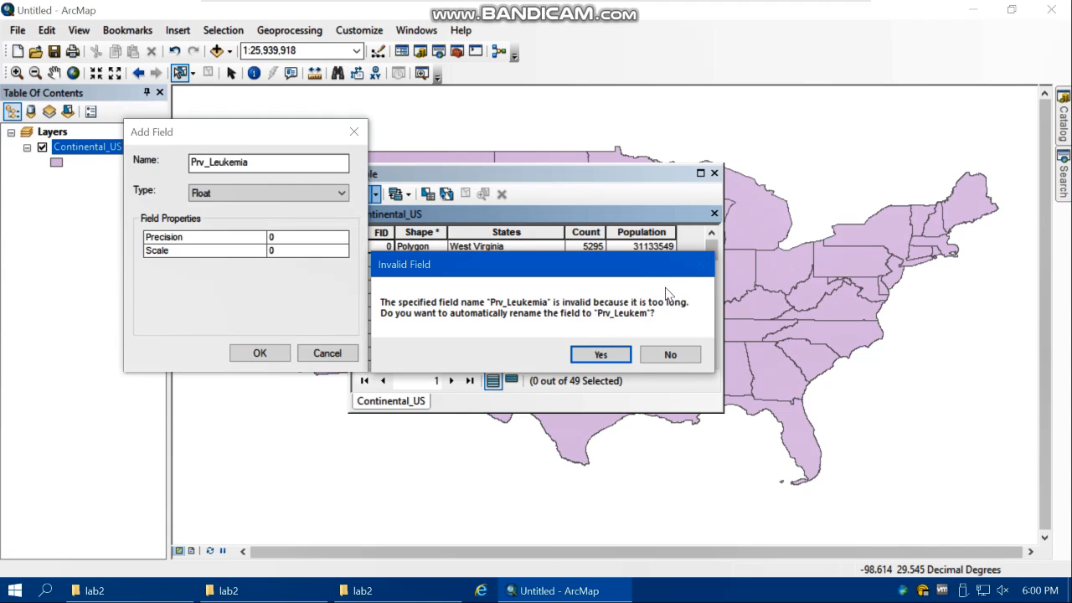
{"action": "left_click", "coordinate": [599, 354]}
Step: Check the name and data type of the Prv_Leukem field in its field properties
{"action": "left_click_drag", "start_coordinate": [575, 360], "coordinate": [695, 362]}
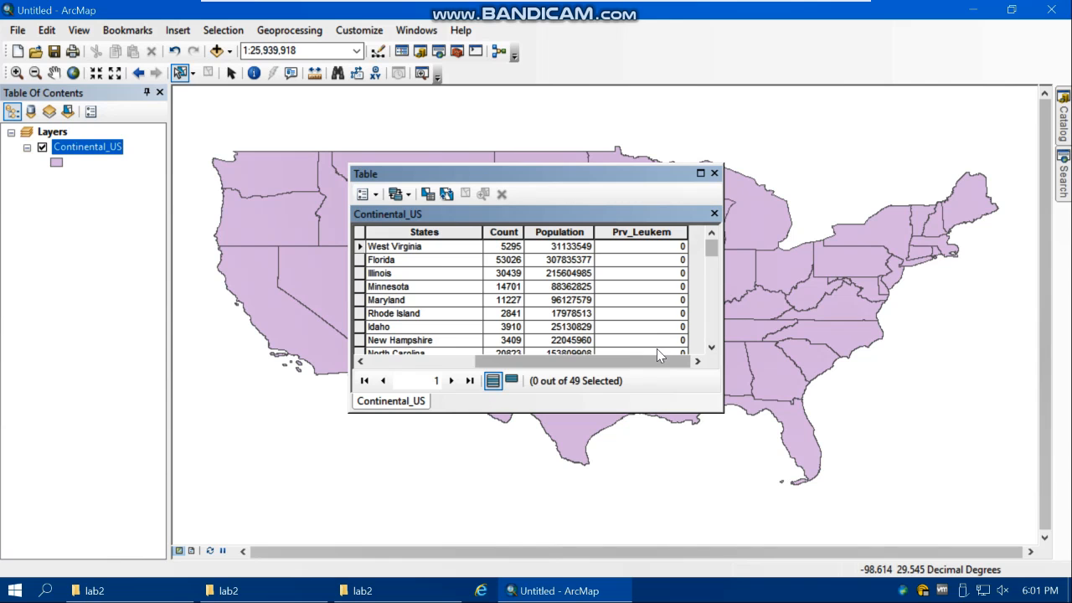
{"action": "right_click", "coordinate": [640, 236]}
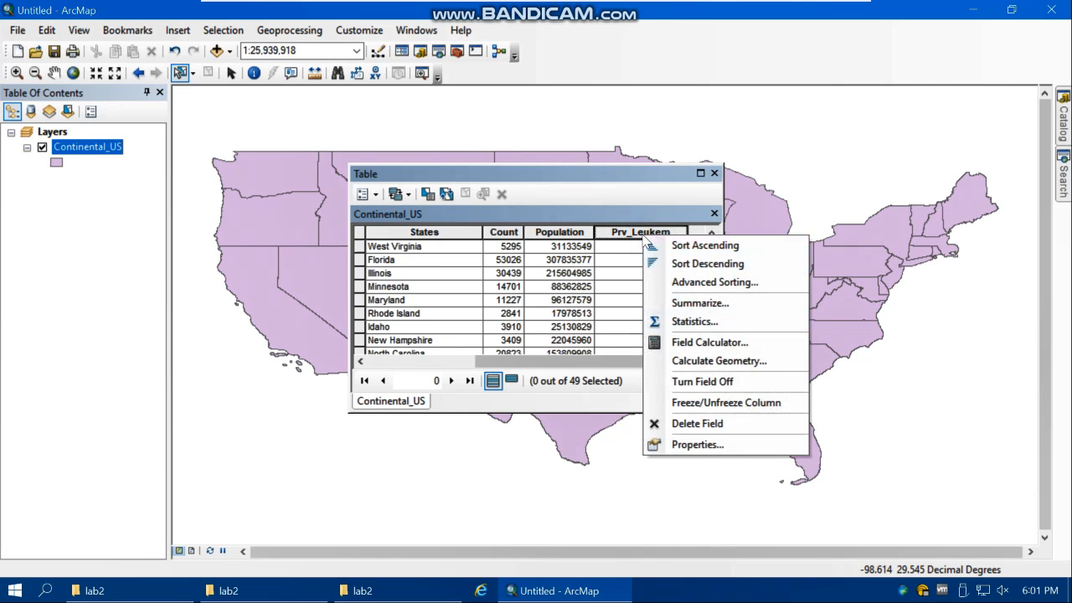
{"action": "left_click", "coordinate": [695, 443]}
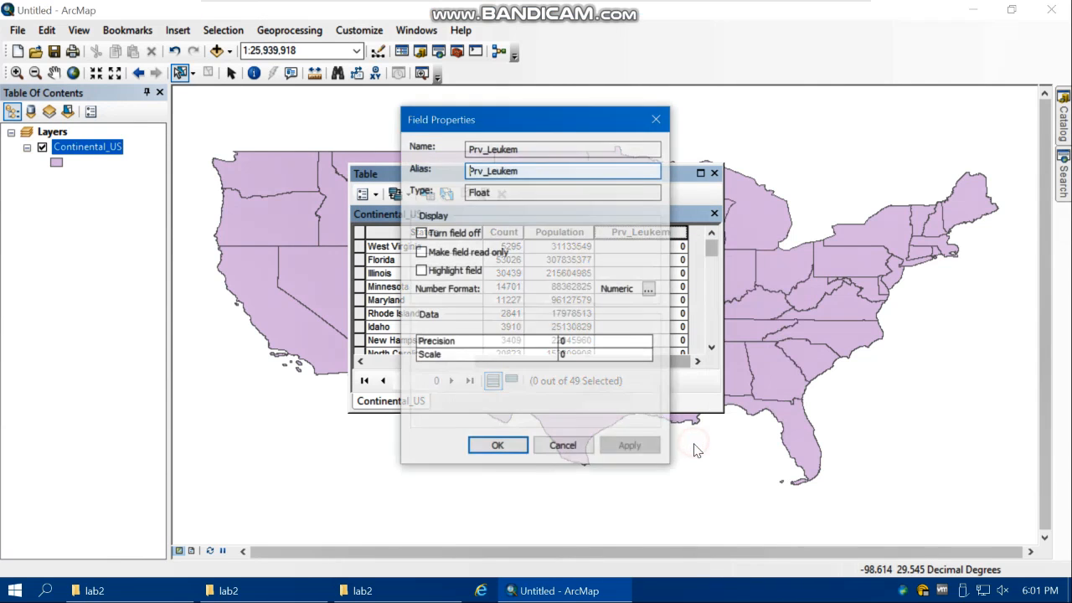
{"action": "left_click", "coordinate": [496, 192]}
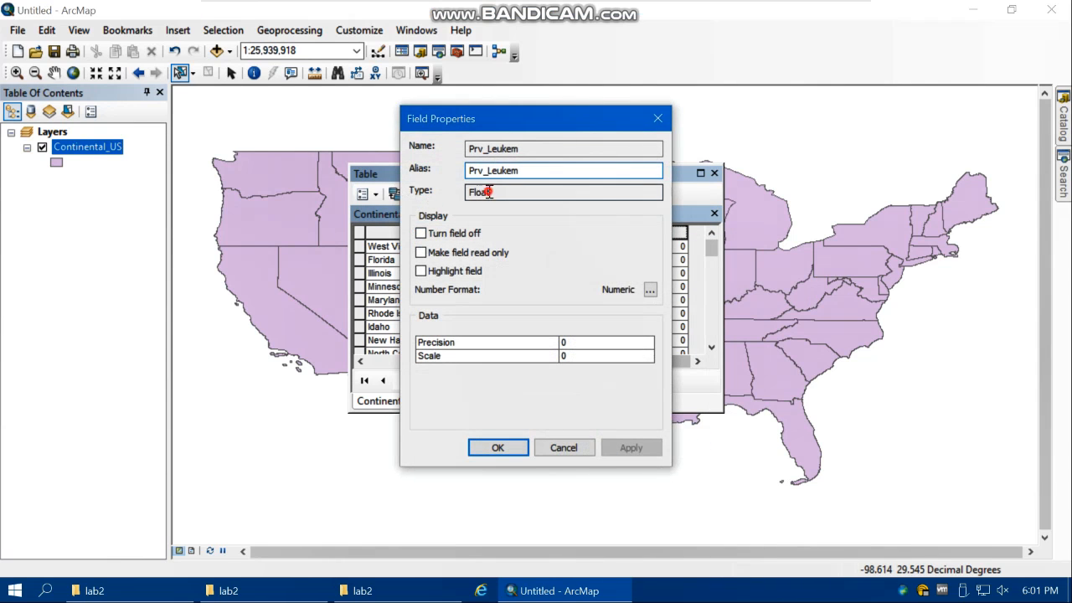
{"action": "left_click", "coordinate": [497, 447]}
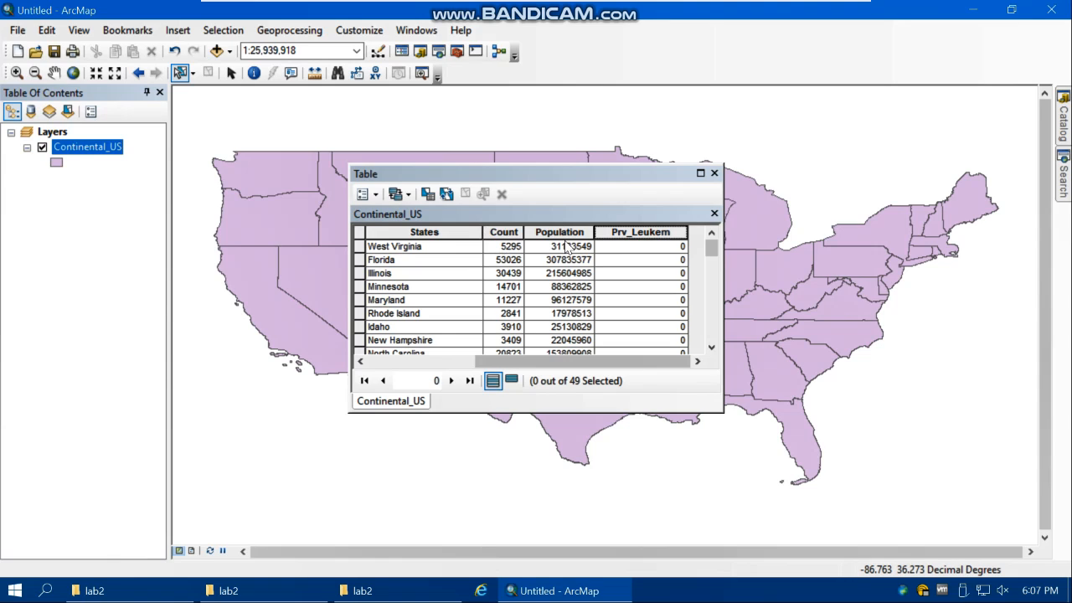
Step: Open the Field Calculator for the Prv_Leukem field, agreeing to calculate outside an edit session
{"action": "left_click", "coordinate": [625, 230]}
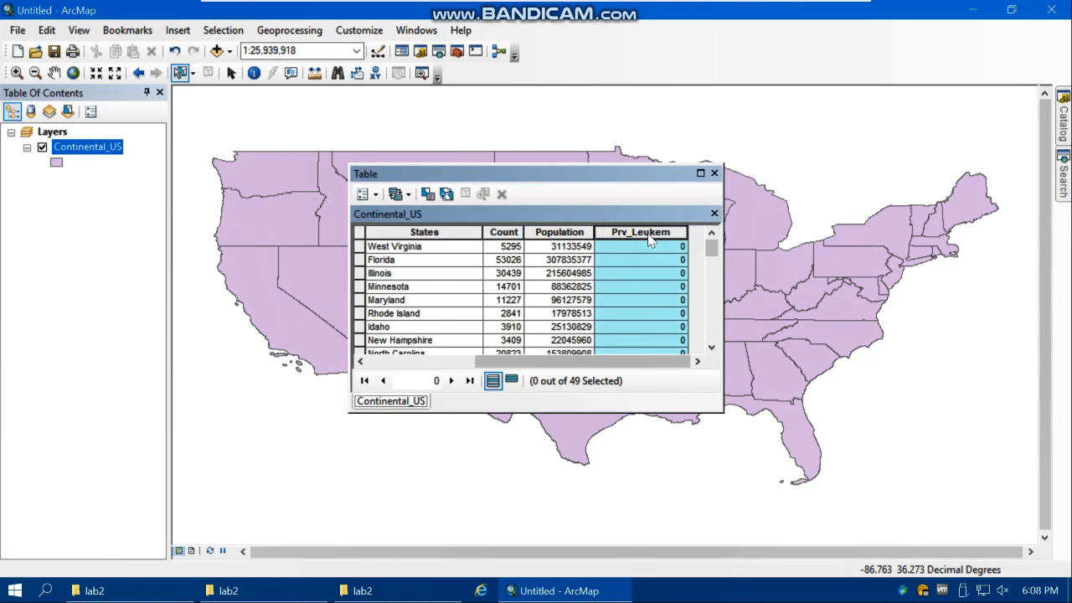
{"action": "right_click", "coordinate": [650, 239]}
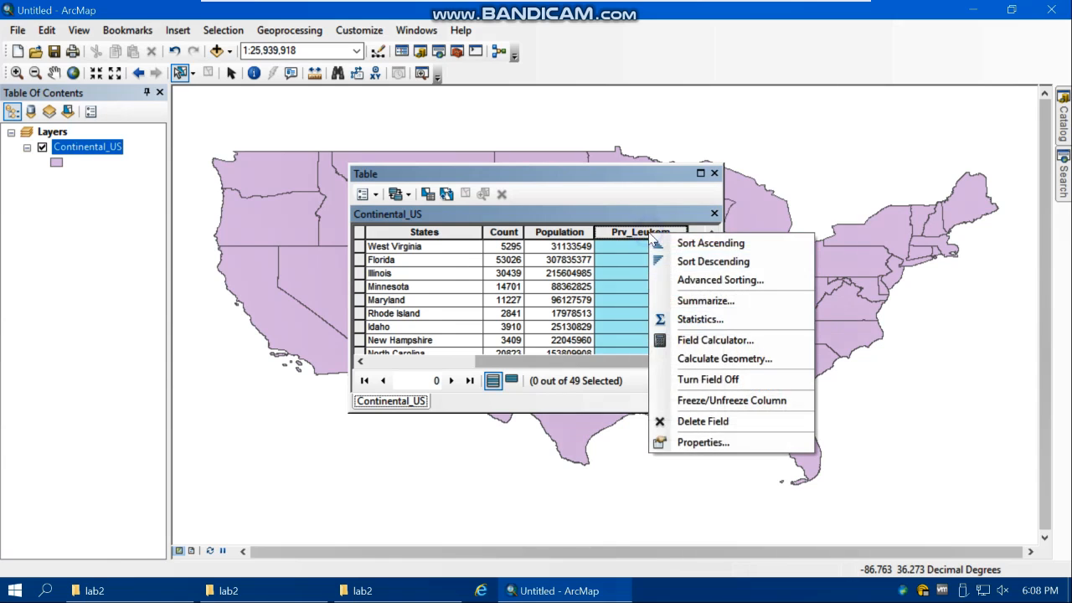
{"action": "left_click", "coordinate": [716, 342]}
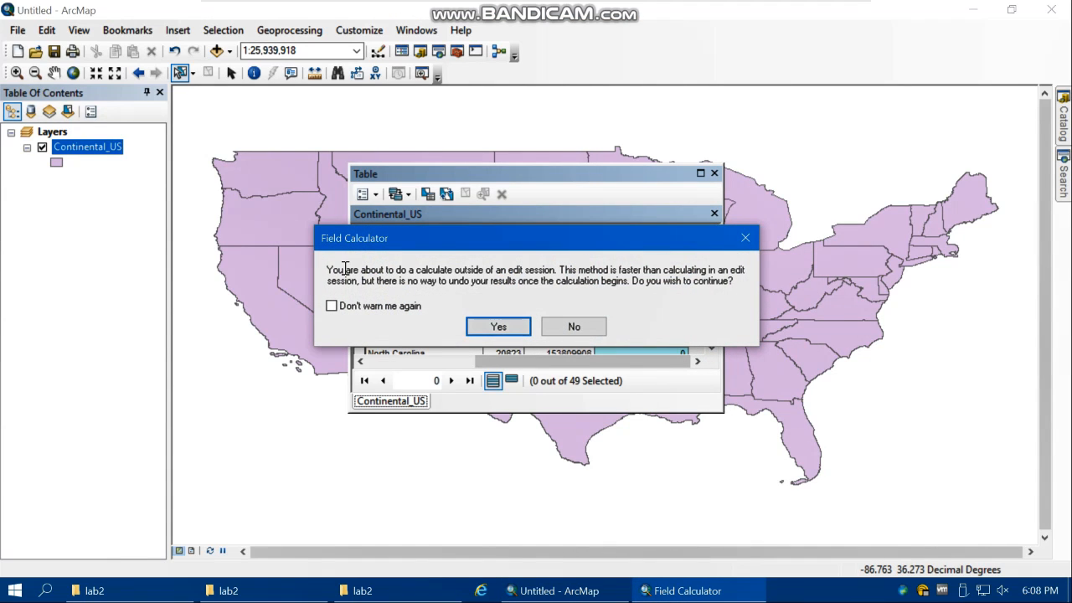
{"action": "left_click", "coordinate": [509, 328]}
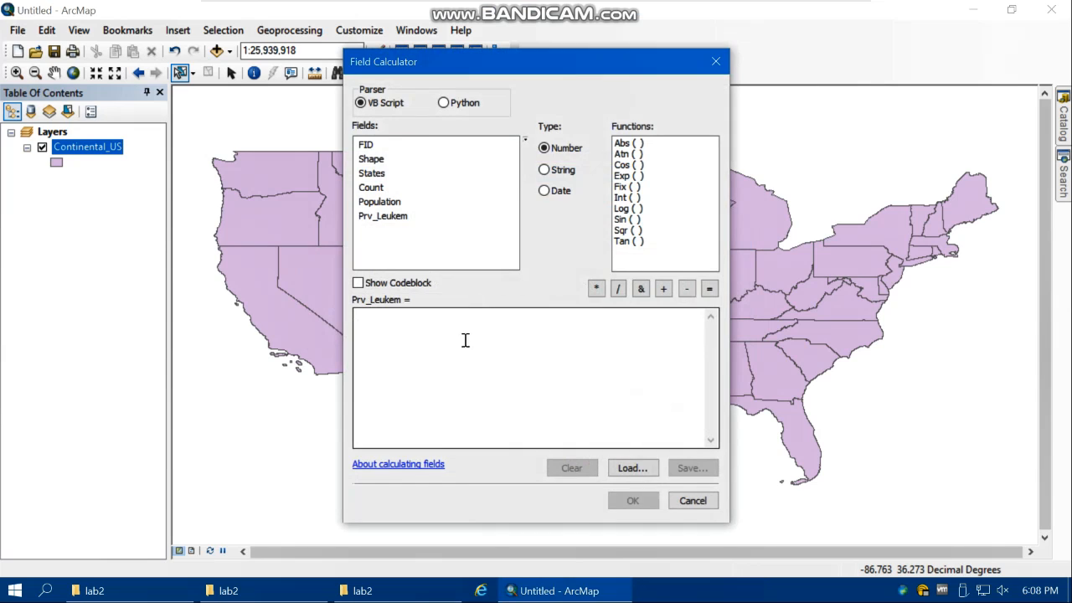
{"action": "left_click", "coordinate": [405, 326]}
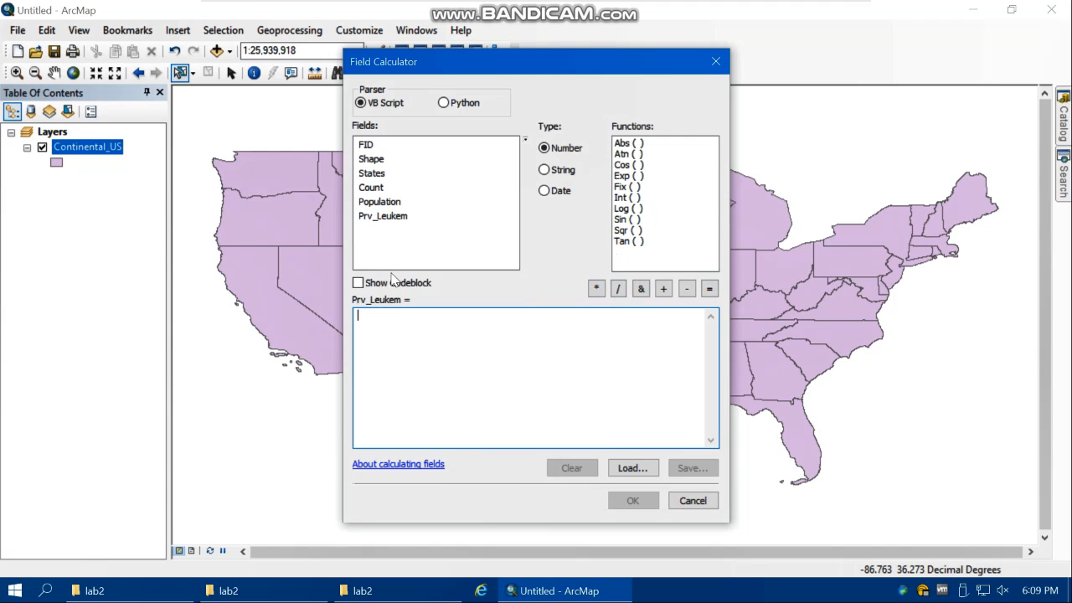
Step: Enter the Prv_Leukem expression ([Count] / [Population]), with the quotient enclosed in parentheses
{"action": "double_click", "coordinate": [372, 189]}
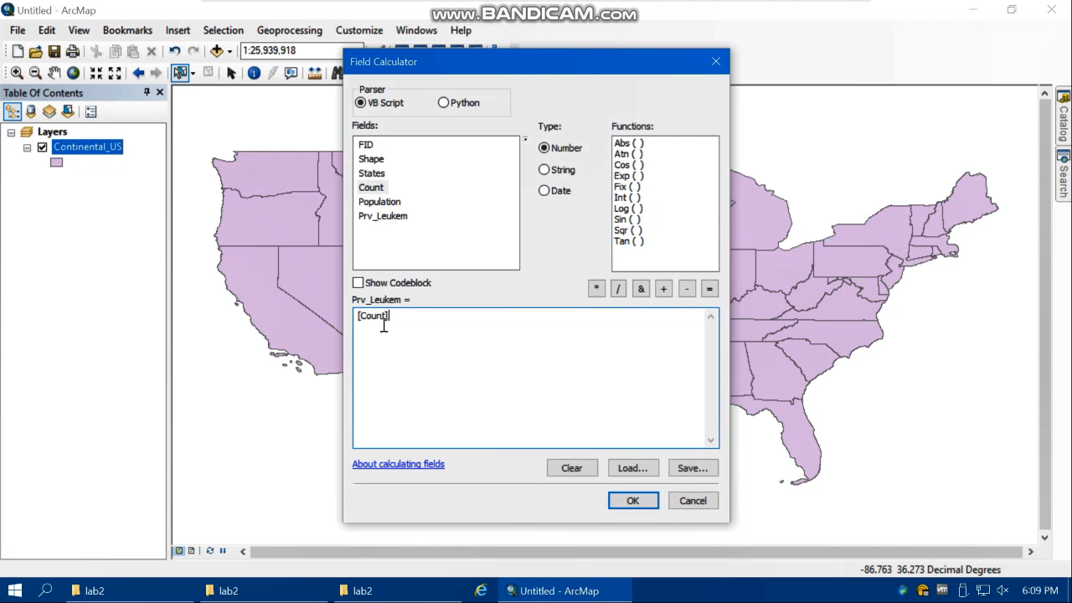
{"action": "left_click", "coordinate": [618, 290]}
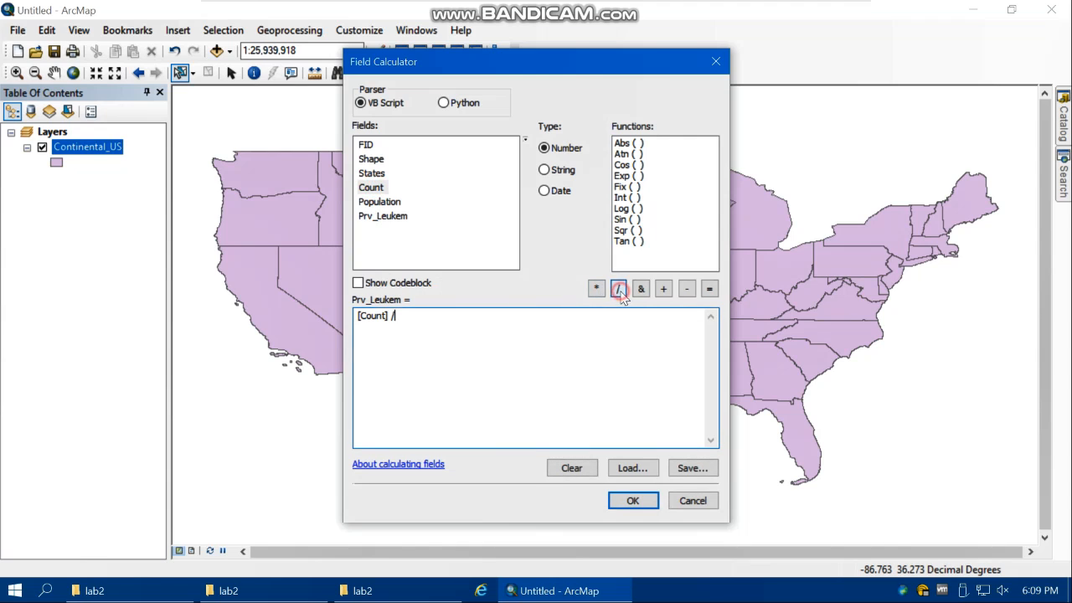
{"action": "double_click", "coordinate": [393, 205]}
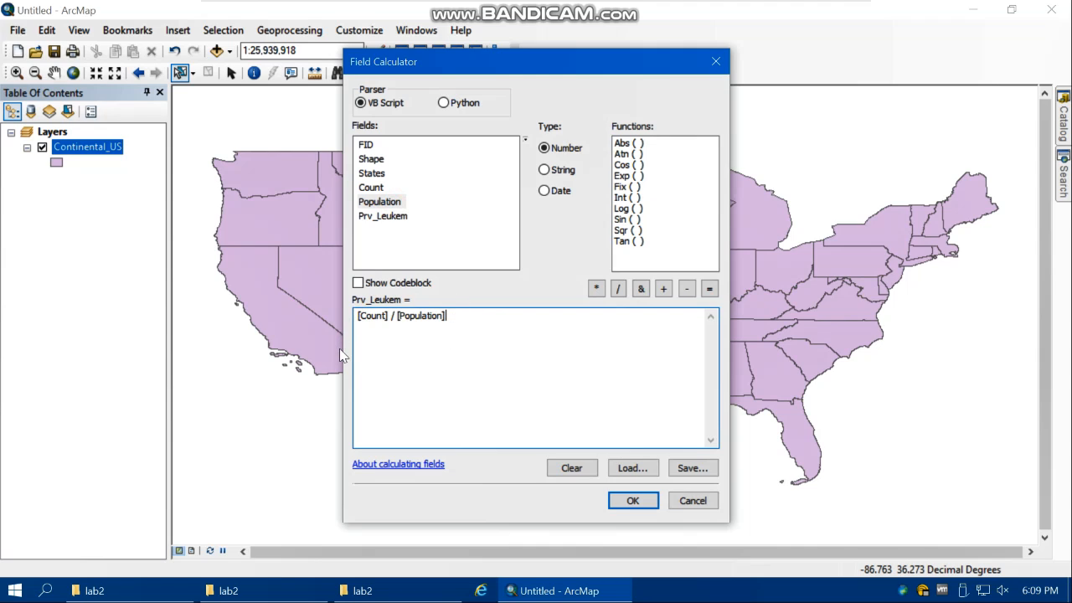
{"action": "left_click", "coordinate": [355, 317]}
{"action": "type", "text": "("}
{"action": "left_click", "coordinate": [474, 317]}
{"action": "type", "text": "))"}
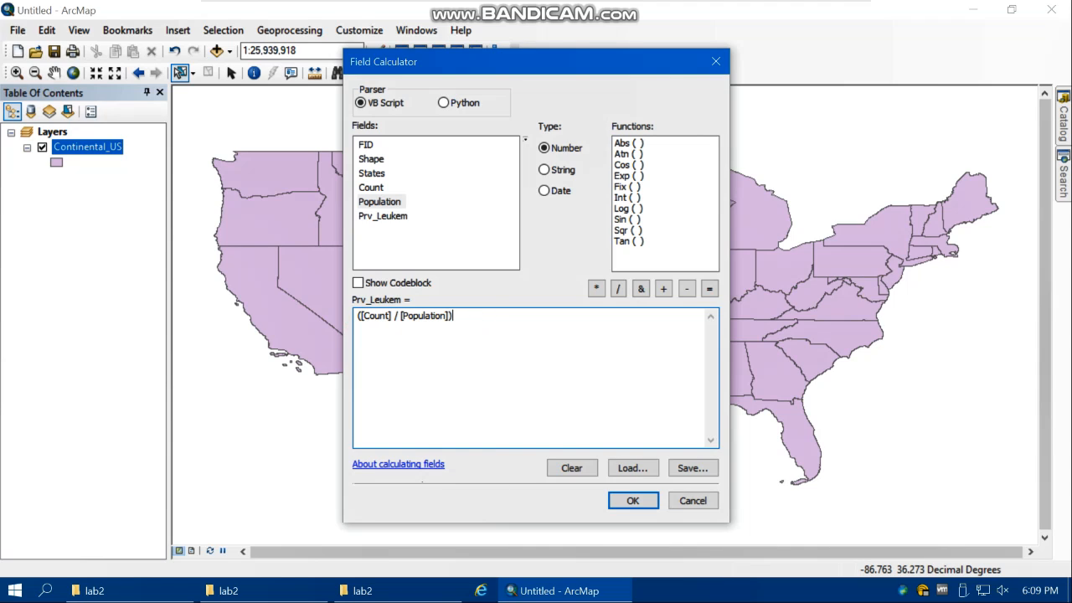
Step: Multiply the expression by 100000 and run the calculation, closing the attribute table when done
{"action": "left_click", "coordinate": [596, 288]}
{"action": "type", "text": "100000"}
{"action": "left_click", "coordinate": [626, 503]}
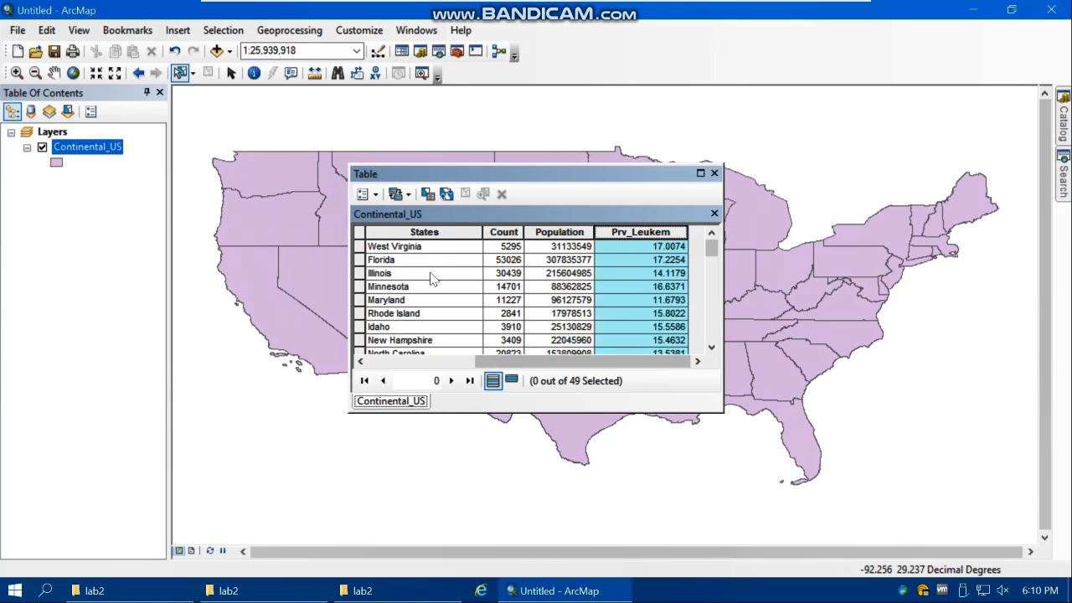
{"action": "left_click", "coordinate": [492, 234]}
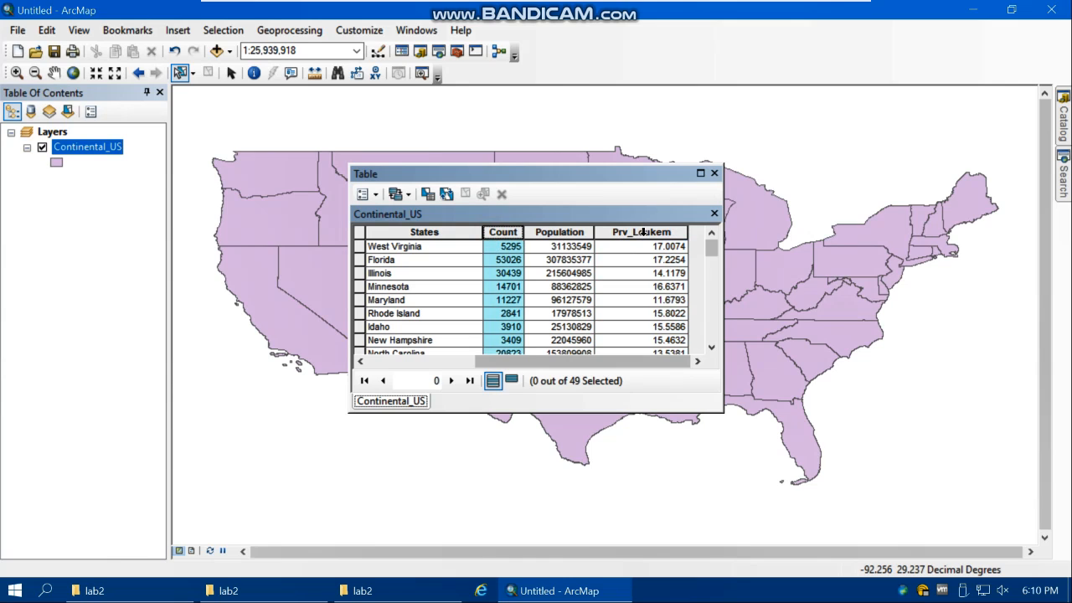
{"action": "left_click", "coordinate": [713, 174]}
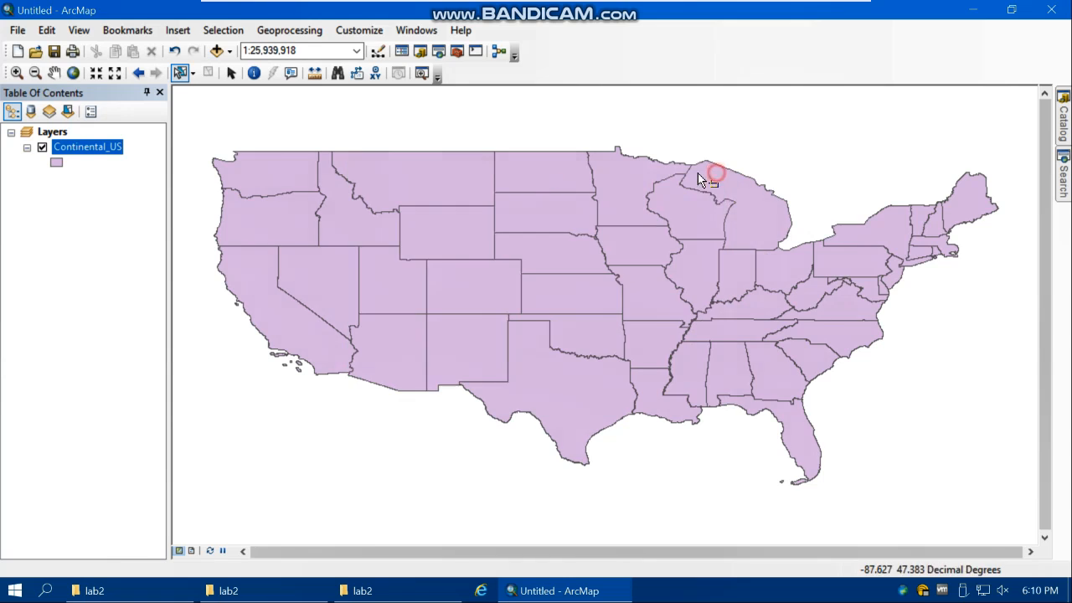
Step: Insert a new data frame and rename the original Layers data frame to Count
{"action": "left_click", "coordinate": [182, 33]}
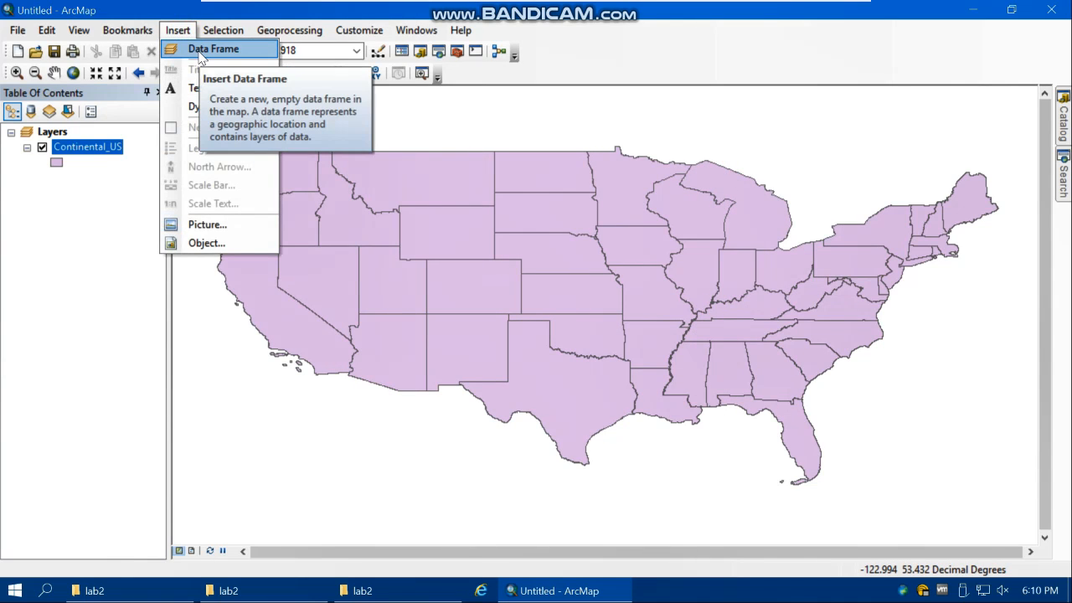
{"action": "left_click", "coordinate": [211, 50]}
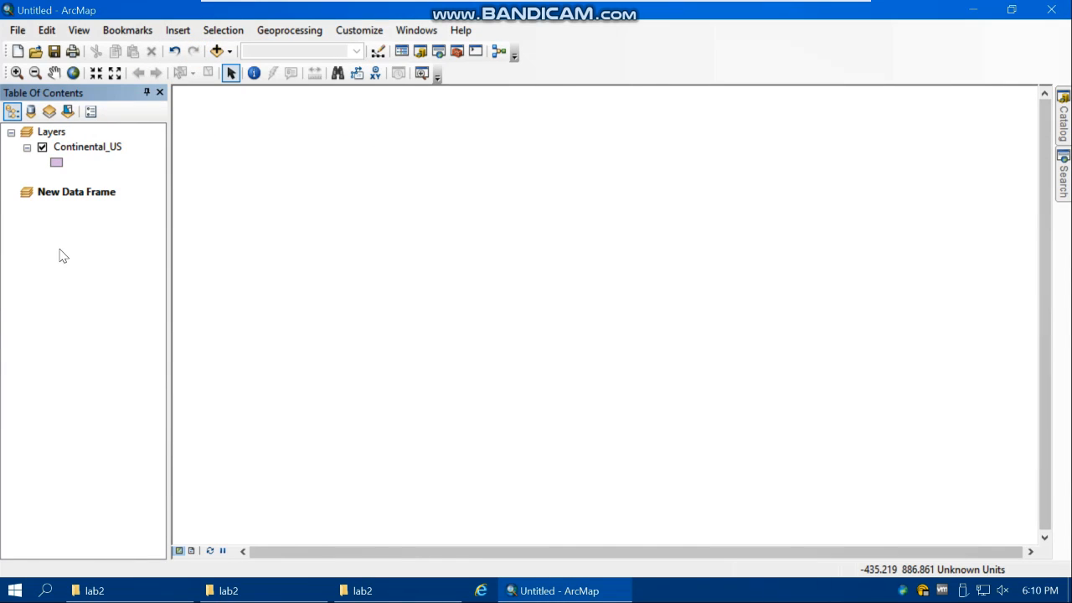
{"action": "left_click", "coordinate": [50, 134]}
{"action": "left_click", "coordinate": [52, 133]}
{"action": "type", "text": "Count"}
{"action": "key", "text": "Return"}
Step: Rename the new data frame to Prevalance and copy the Continental_US layer from the Count frame into it
{"action": "left_click", "coordinate": [58, 199]}
{"action": "left_click", "coordinate": [61, 196]}
{"action": "type", "text": "Prevalance"}
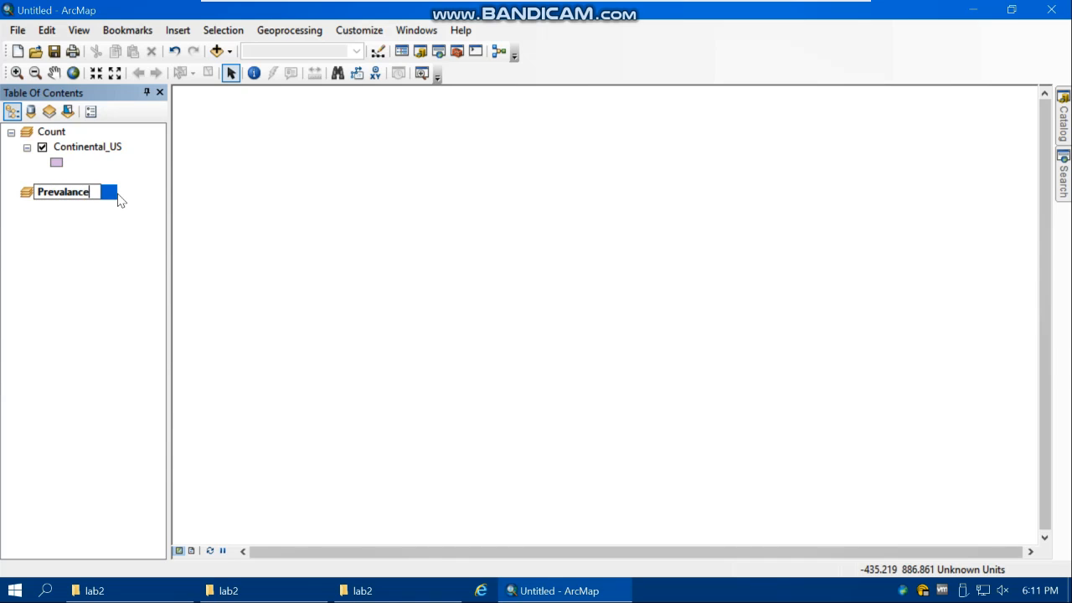
{"action": "key", "text": "Return"}
{"action": "left_click", "coordinate": [92, 153]}
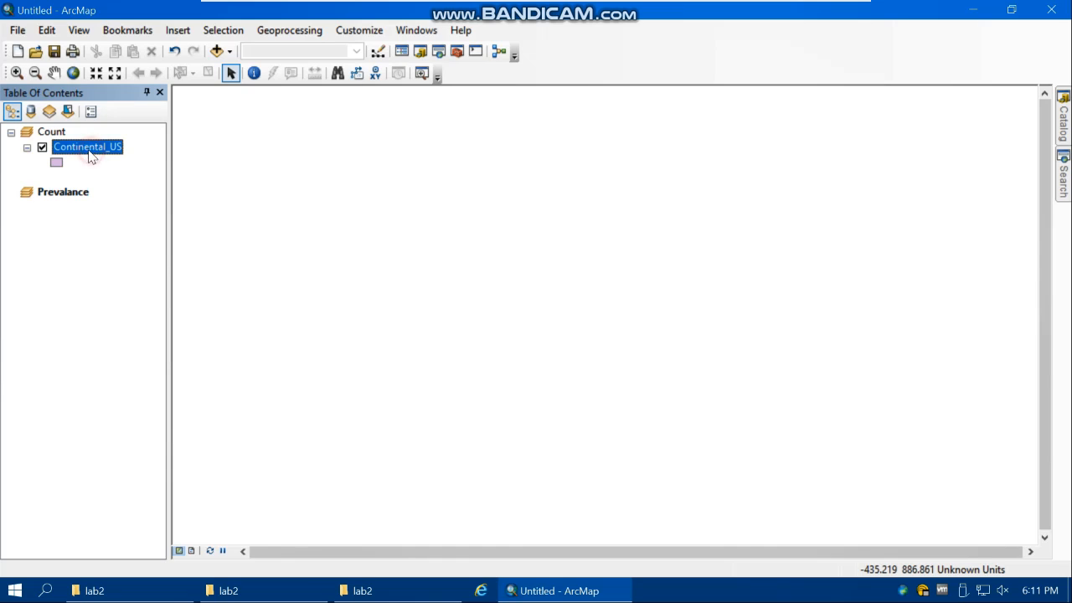
{"action": "left_click_drag", "start_coordinate": [80, 154], "coordinate": [78, 248]}
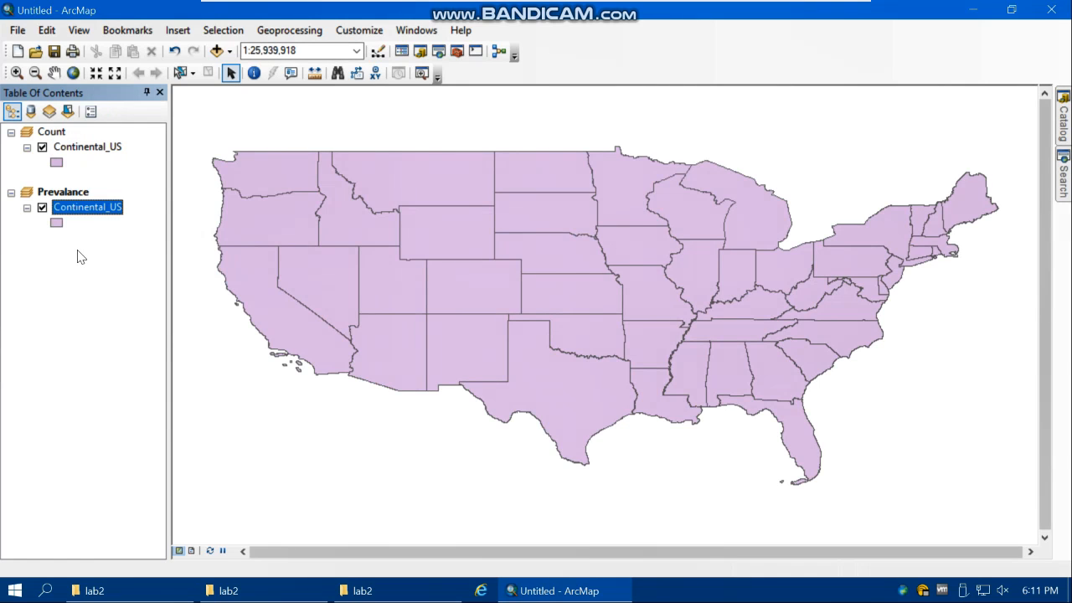
Step: Switch to layout view, move the Prevalance frame off the Count frame, and shrink the Count frame to about 3 by 5 inches
{"action": "left_click", "coordinate": [190, 551]}
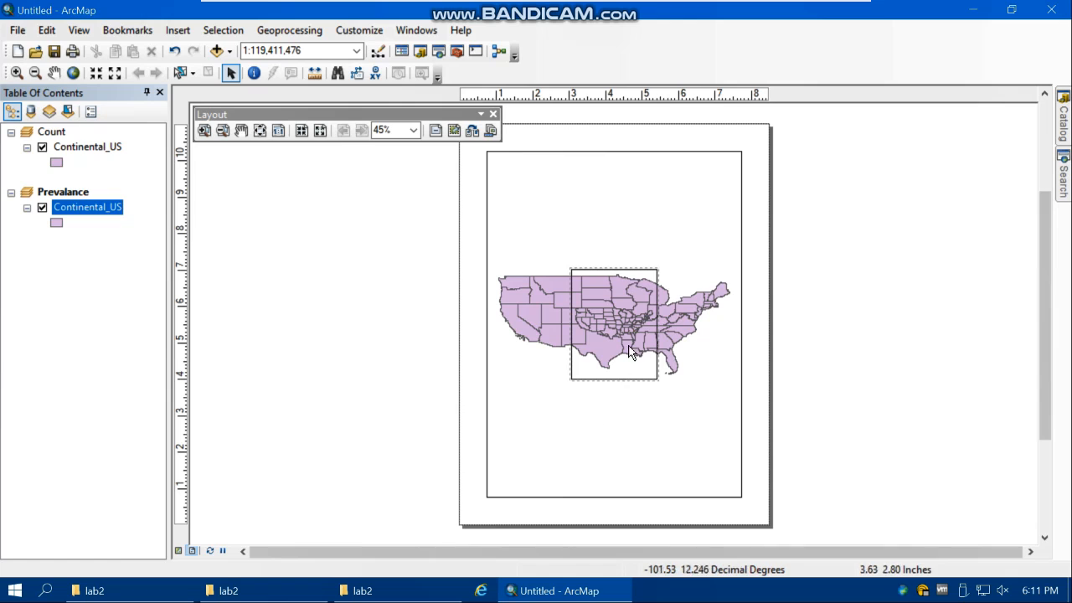
{"action": "left_click", "coordinate": [618, 289]}
{"action": "left_click_drag", "start_coordinate": [627, 282], "coordinate": [759, 252]}
{"action": "left_click", "coordinate": [653, 307]}
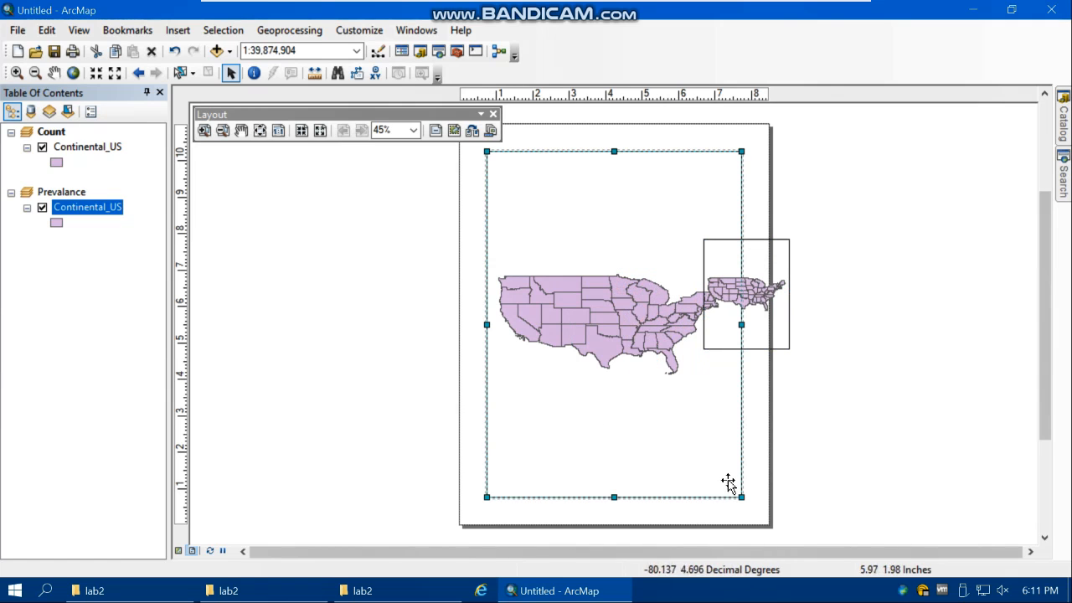
{"action": "left_click_drag", "start_coordinate": [741, 496], "coordinate": [597, 330]}
{"action": "left_click", "coordinate": [756, 335]}
{"action": "left_click", "coordinate": [539, 251]}
{"action": "left_click", "coordinate": [743, 276]}
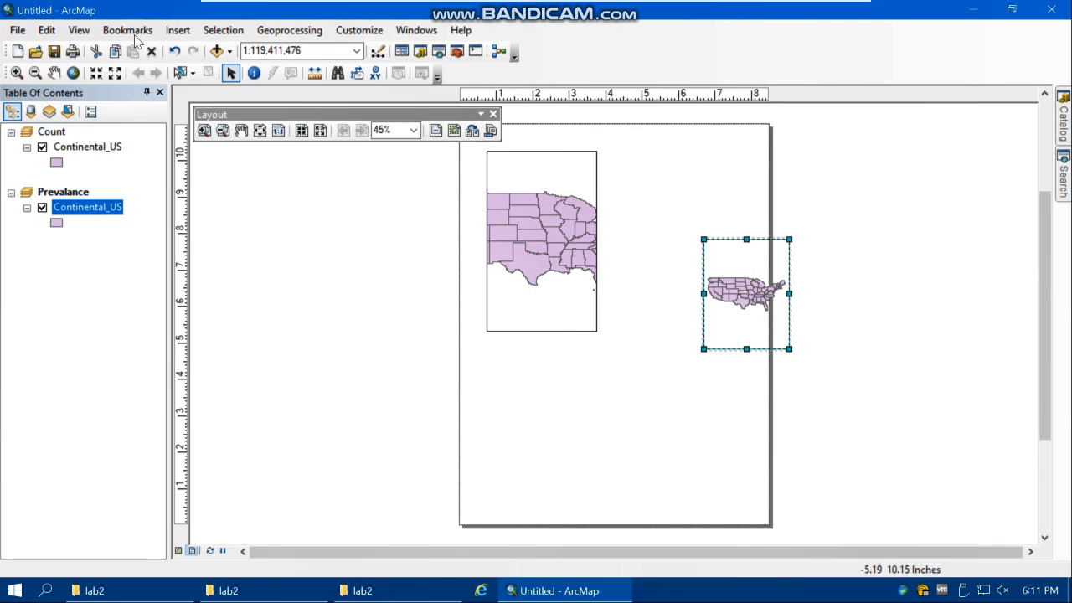
Step: Set the paper orientation to Landscape in the Page and Print Setup
{"action": "left_click", "coordinate": [17, 30]}
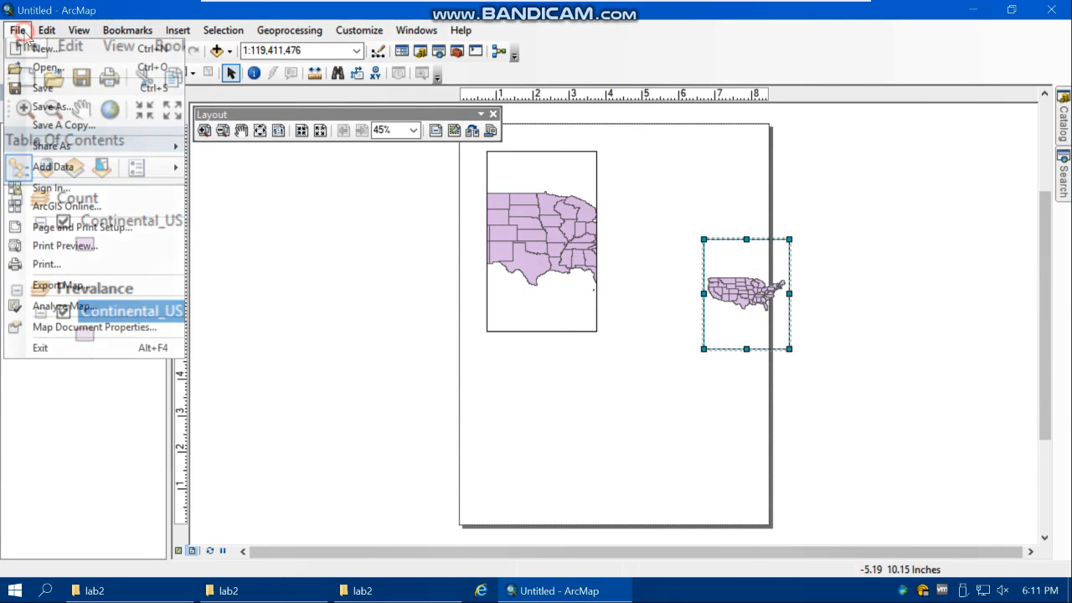
{"action": "left_click", "coordinate": [72, 227]}
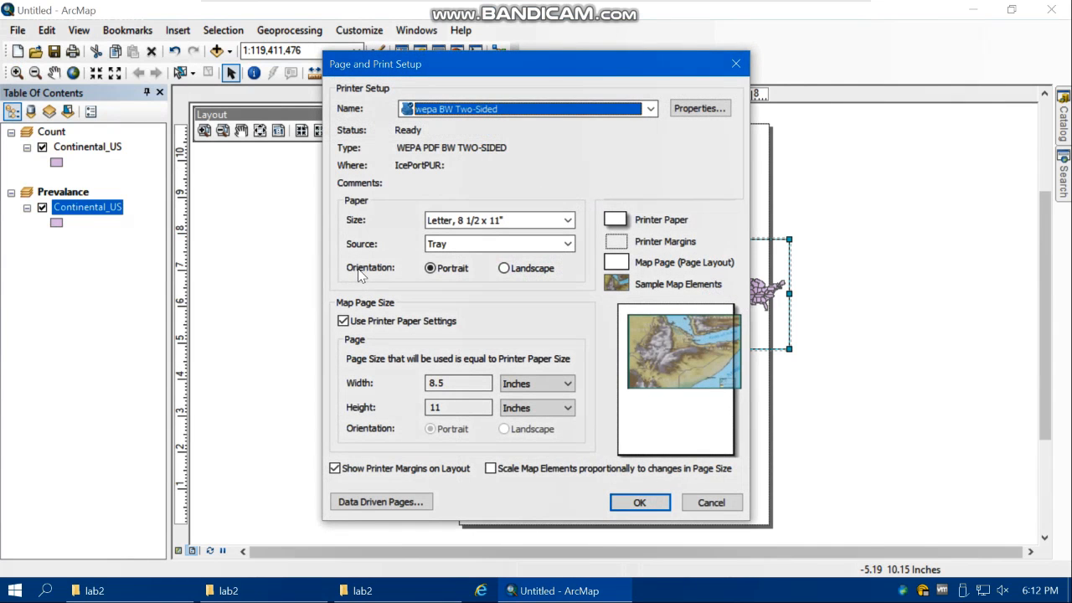
{"action": "left_click", "coordinate": [431, 268]}
{"action": "left_click", "coordinate": [522, 270]}
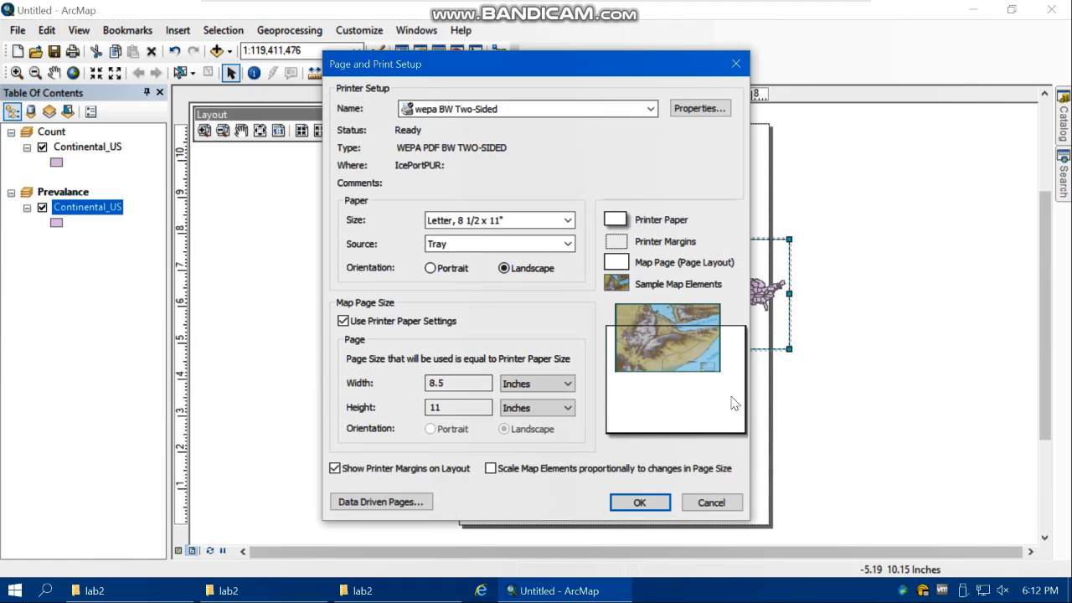
{"action": "left_click", "coordinate": [638, 503]}
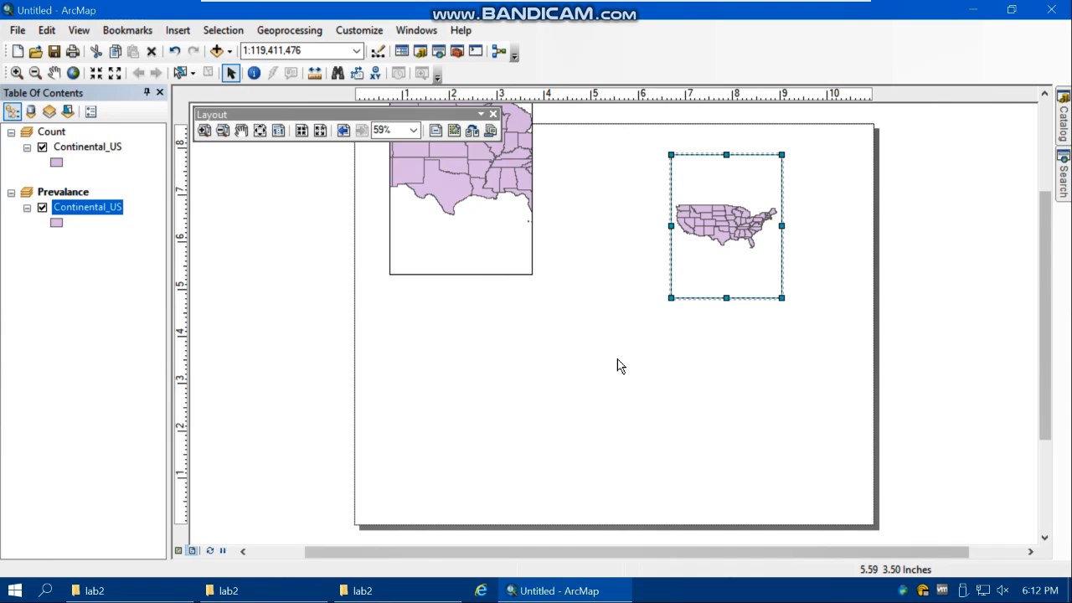
Step: Activate the Count data frame
{"action": "left_click", "coordinate": [77, 149]}
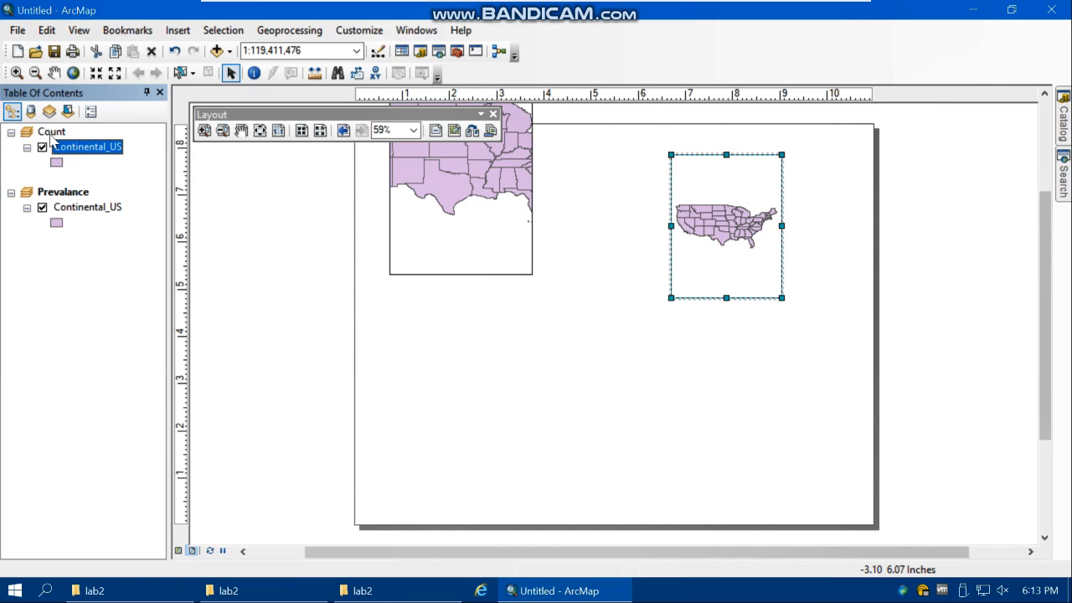
{"action": "left_click", "coordinate": [55, 136]}
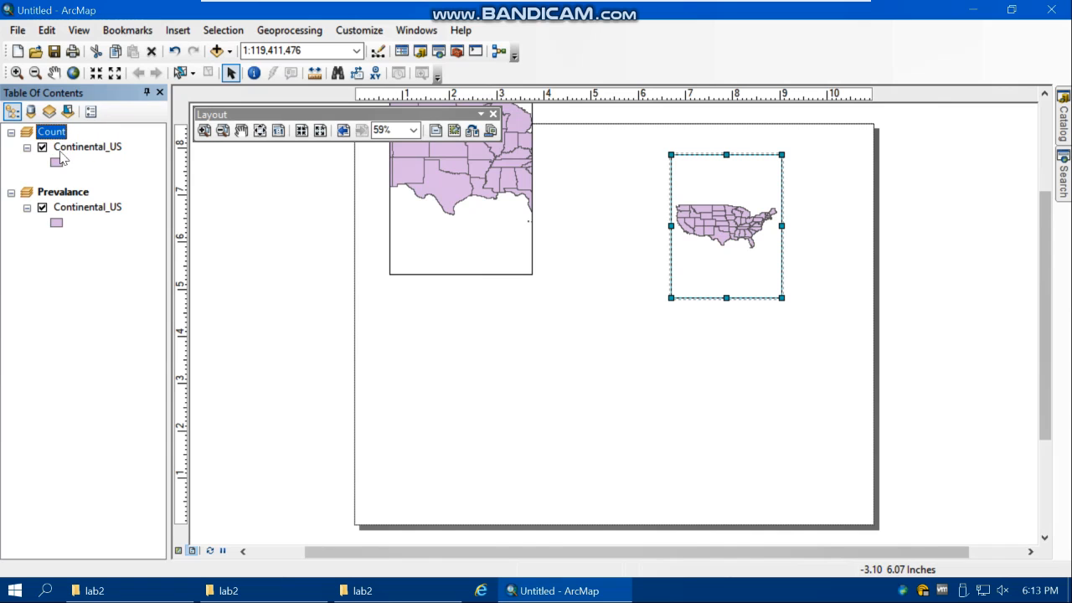
{"action": "right_click", "coordinate": [55, 136]}
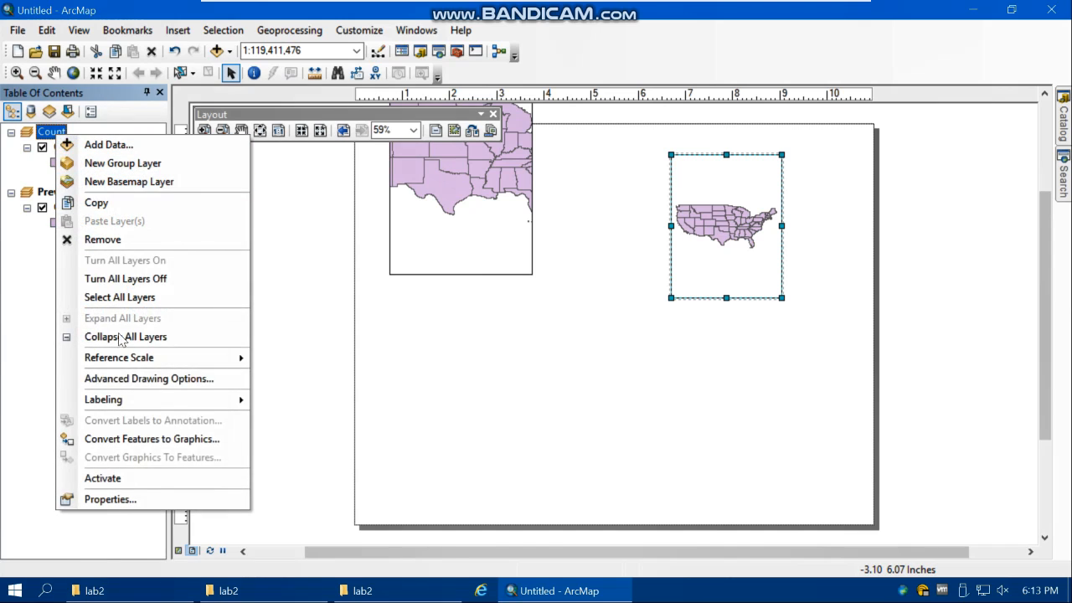
{"action": "left_click", "coordinate": [102, 479]}
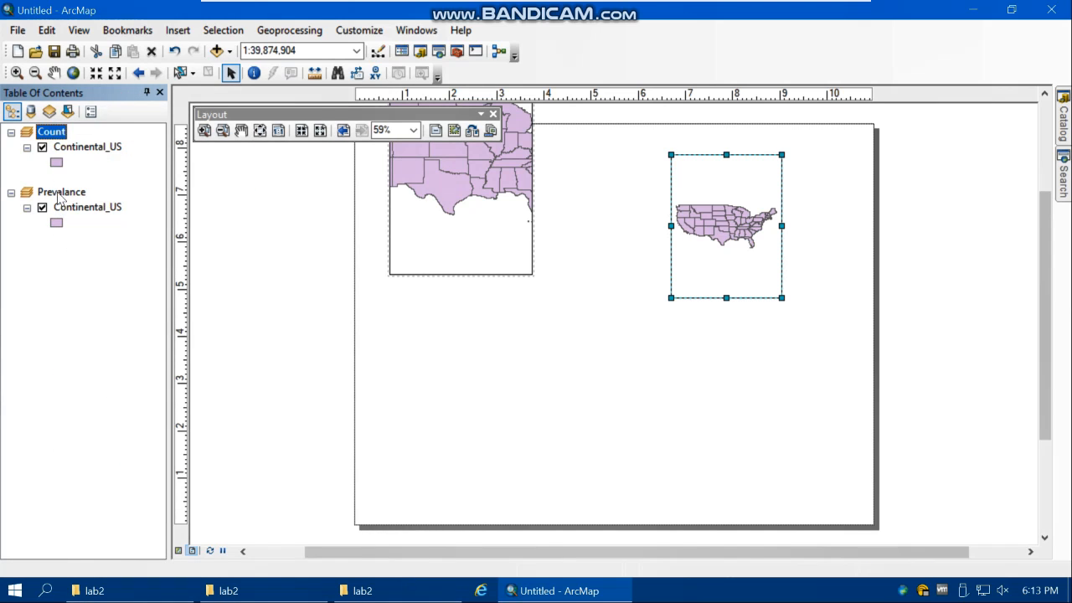
{"action": "left_click", "coordinate": [97, 318]}
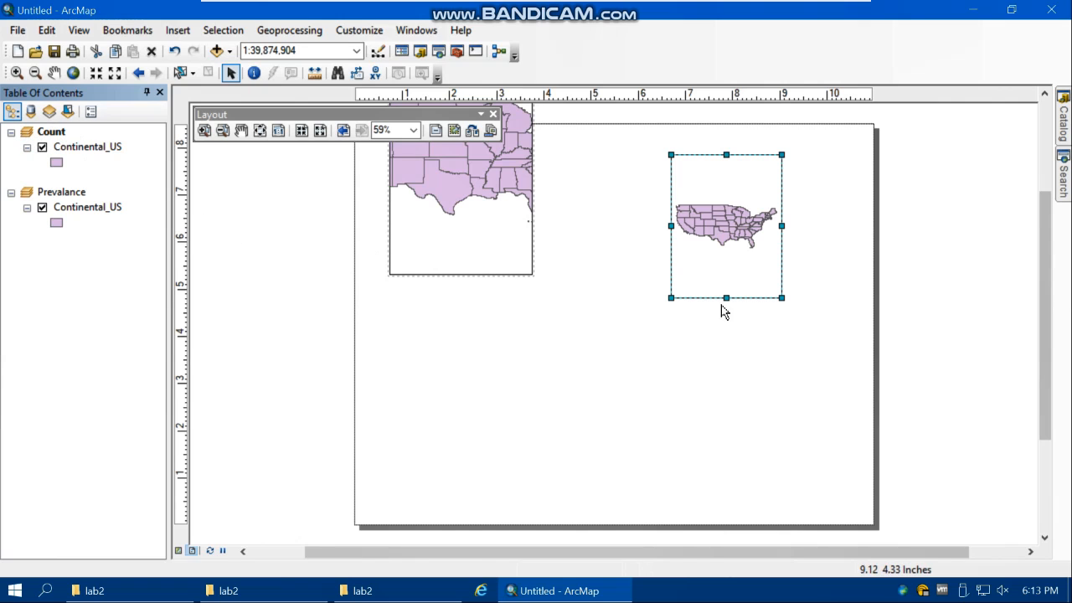
Step: Move the Count frame to the lower middle of the landscape page and the Prevalance frame to its lower-right corner
{"action": "left_click", "coordinate": [503, 232]}
{"action": "left_click_drag", "start_coordinate": [503, 233], "coordinate": [654, 362]}
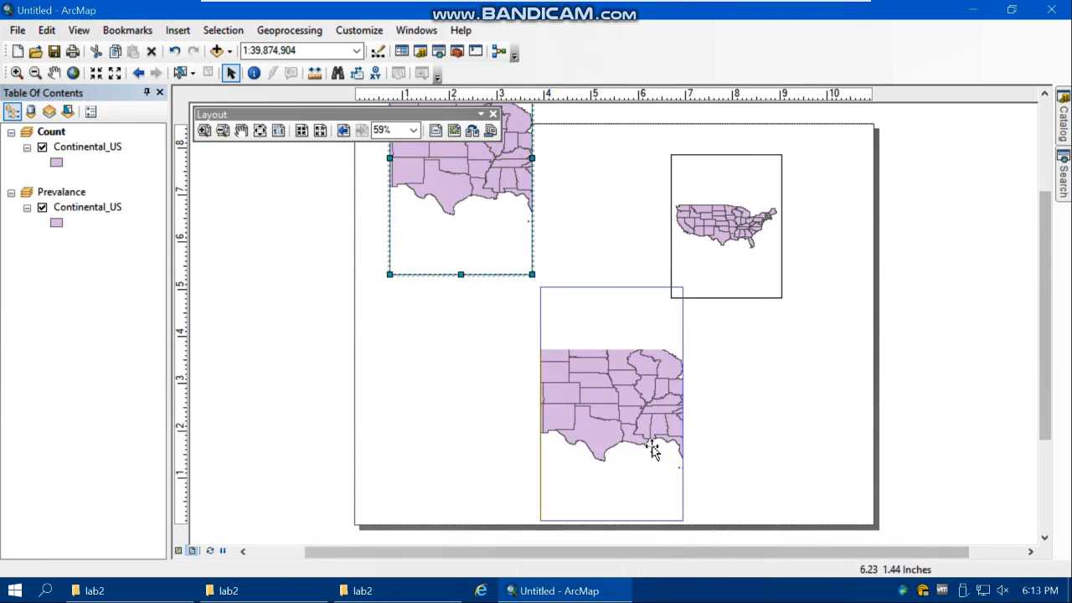
{"action": "left_click", "coordinate": [718, 187]}
{"action": "left_click_drag", "start_coordinate": [712, 188], "coordinate": [809, 399]}
{"action": "left_click", "coordinate": [641, 295]}
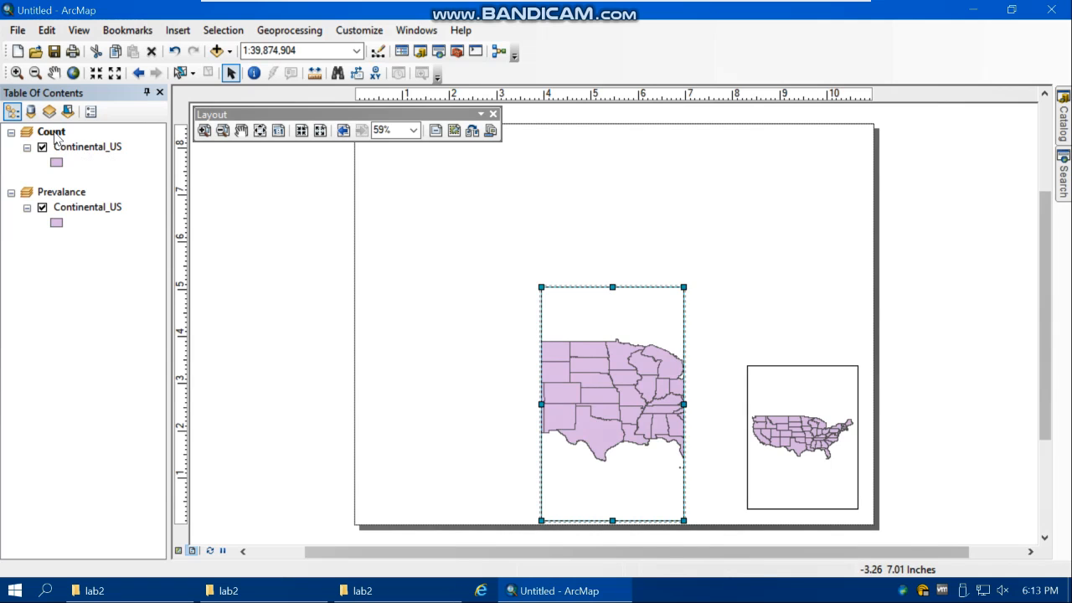
Step: Move the Count frame to the page's upper edge and resize it to about 10 inches wide and 4.2 inches tall
{"action": "left_click_drag", "start_coordinate": [557, 318], "coordinate": [576, 168]}
{"action": "left_click_drag", "start_coordinate": [653, 239], "coordinate": [829, 240]}
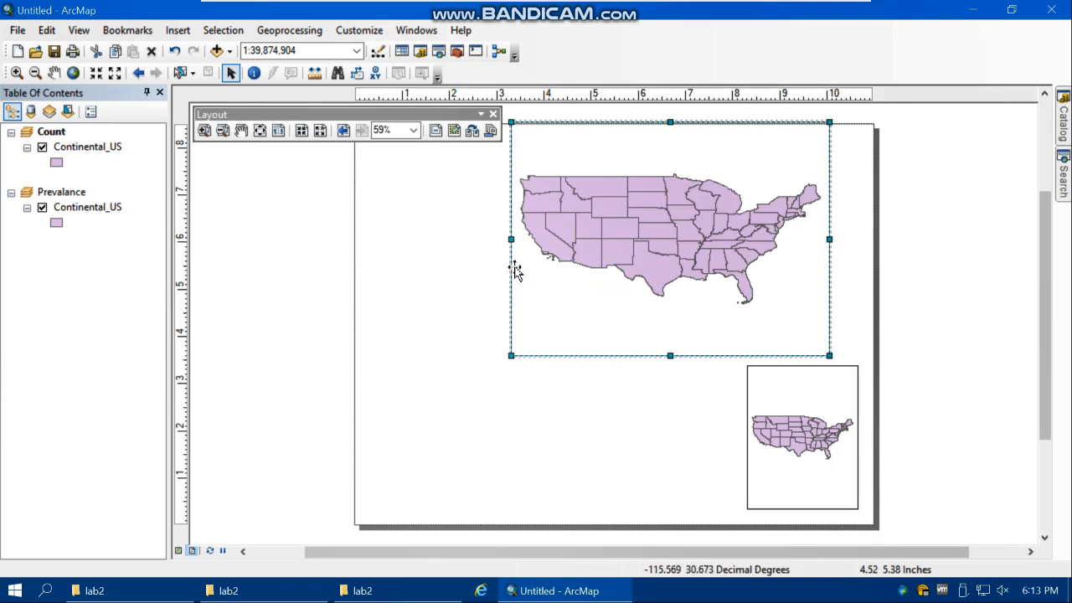
{"action": "left_click_drag", "start_coordinate": [510, 240], "coordinate": [356, 241]}
{"action": "left_click_drag", "start_coordinate": [591, 355], "coordinate": [592, 321]}
Step: Move the Prevalance frame beneath the Count frame, and lower the Count frame's upper edge by about 0.5 inch
{"action": "left_click", "coordinate": [799, 438]}
{"action": "left_click_drag", "start_coordinate": [811, 448], "coordinate": [603, 408]}
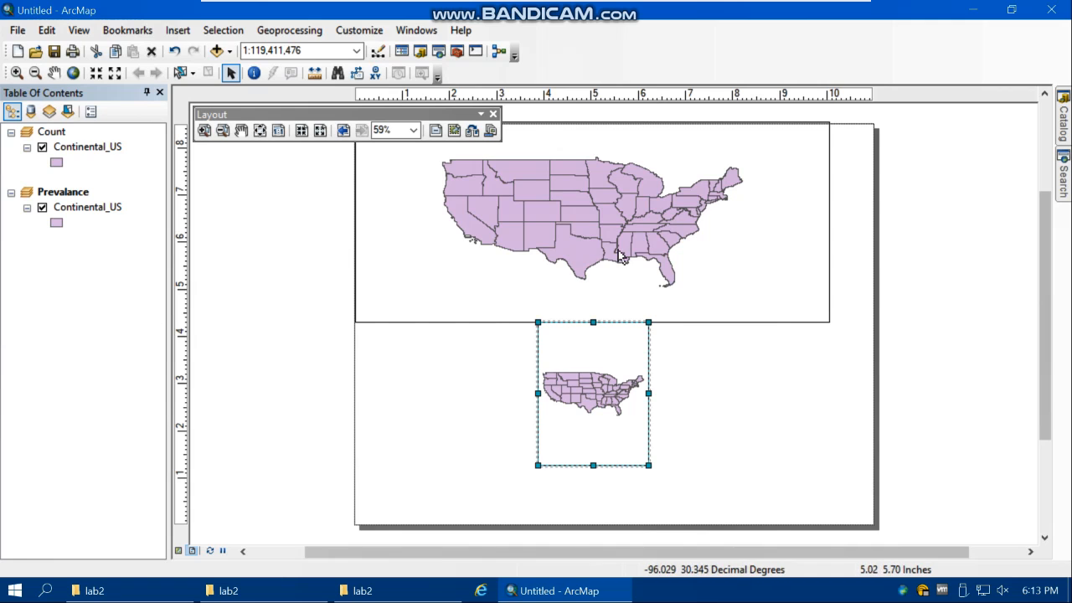
{"action": "left_click", "coordinate": [383, 232]}
{"action": "left_click_drag", "start_coordinate": [591, 122], "coordinate": [591, 148]}
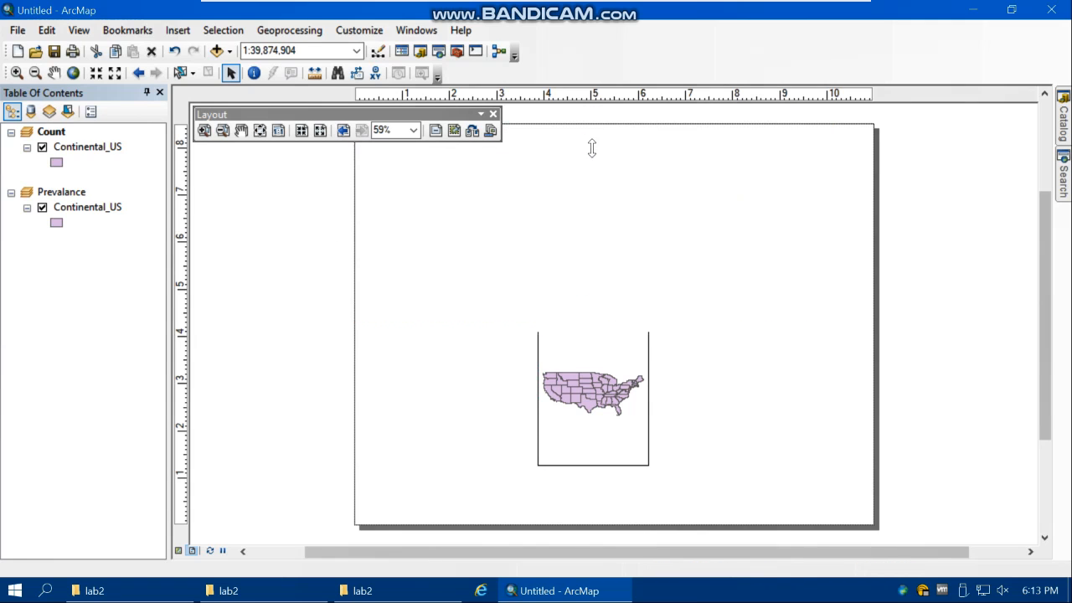
Step: Enlarge the Prevalance frame to about 10 by 3.6 inches so it fills the page's lower half at the Count frame's width
{"action": "left_click_drag", "start_coordinate": [614, 392], "coordinate": [380, 270]}
{"action": "left_click", "coordinate": [621, 402]}
{"action": "left_click_drag", "start_coordinate": [621, 408], "coordinate": [317, 234]}
{"action": "left_click_drag", "start_coordinate": [298, 295], "coordinate": [304, 322]}
{"action": "mouse_move", "coordinate": [328, 234]}
{"action": "left_mouse_down"}
{"action": "mouse_move", "coordinate": [816, 412]}
{"action": "mouse_move", "coordinate": [800, 406]}
{"action": "left_mouse_up"}
{"action": "left_click", "coordinate": [718, 407]}
{"action": "left_click_drag", "start_coordinate": [459, 417], "coordinate": [355, 415]}
Step: Shift both data frames together to centre them across the page, leaving only the Count frame selected
{"action": "left_click", "coordinate": [391, 277], "text": "shift"}
{"action": "left_click_drag", "start_coordinate": [445, 290], "coordinate": [474, 290]}
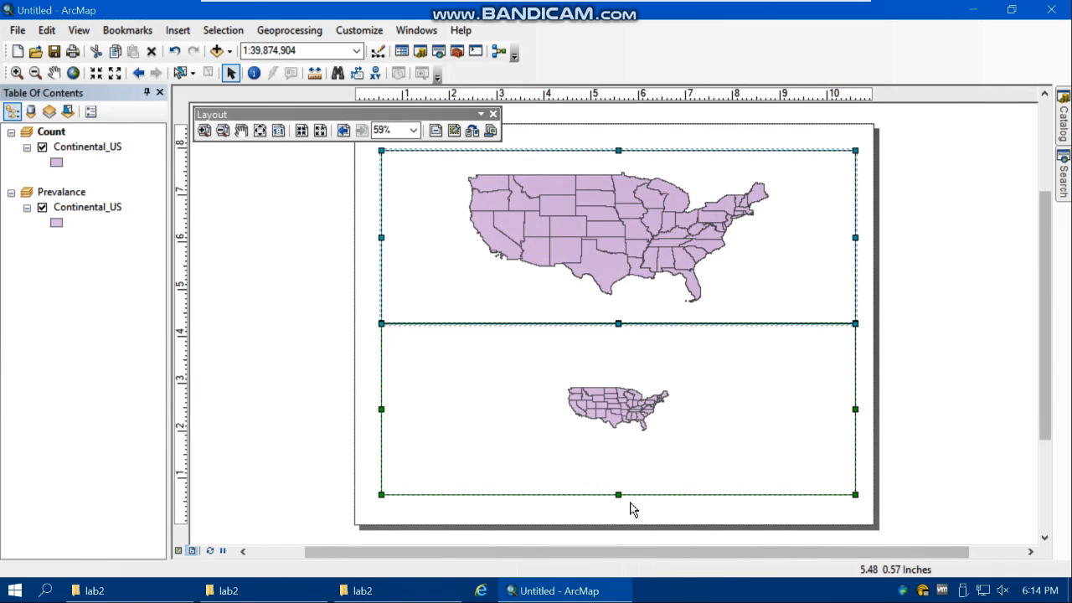
{"action": "left_click", "coordinate": [297, 417]}
{"action": "left_click", "coordinate": [292, 258]}
{"action": "left_click", "coordinate": [489, 236]}
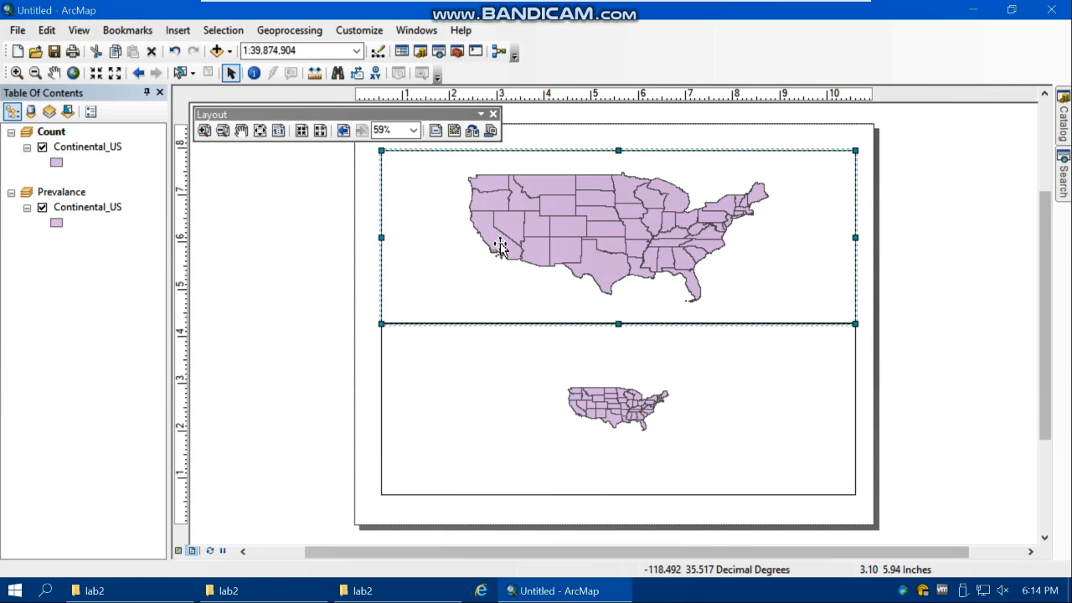
Step: Symbolize the Count frame's Continental_US layer with graduated colors, using Count as the value field
{"action": "left_click", "coordinate": [78, 151]}
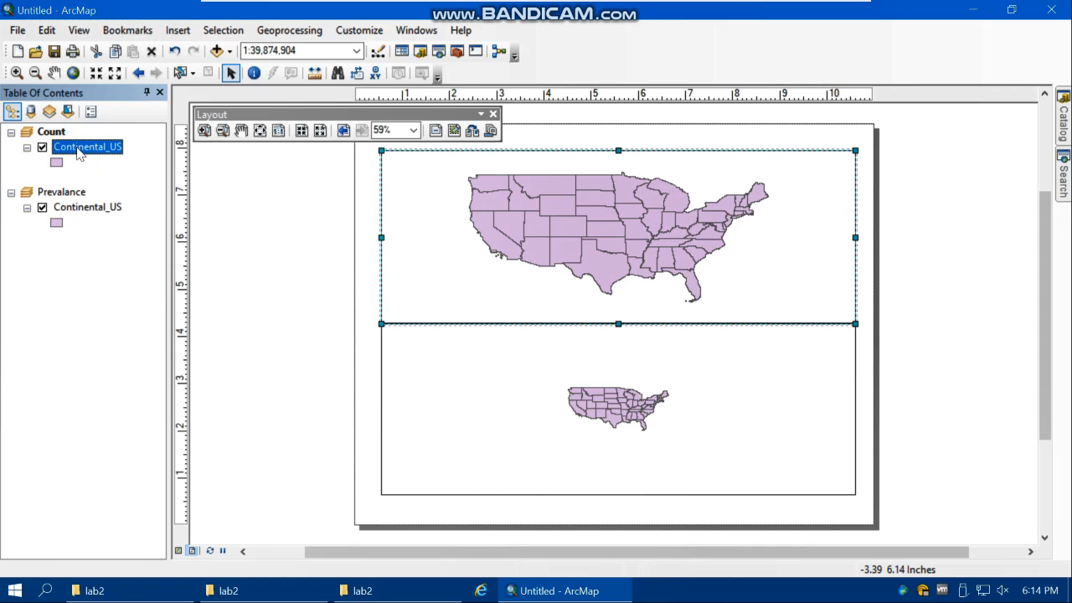
{"action": "right_click", "coordinate": [96, 151]}
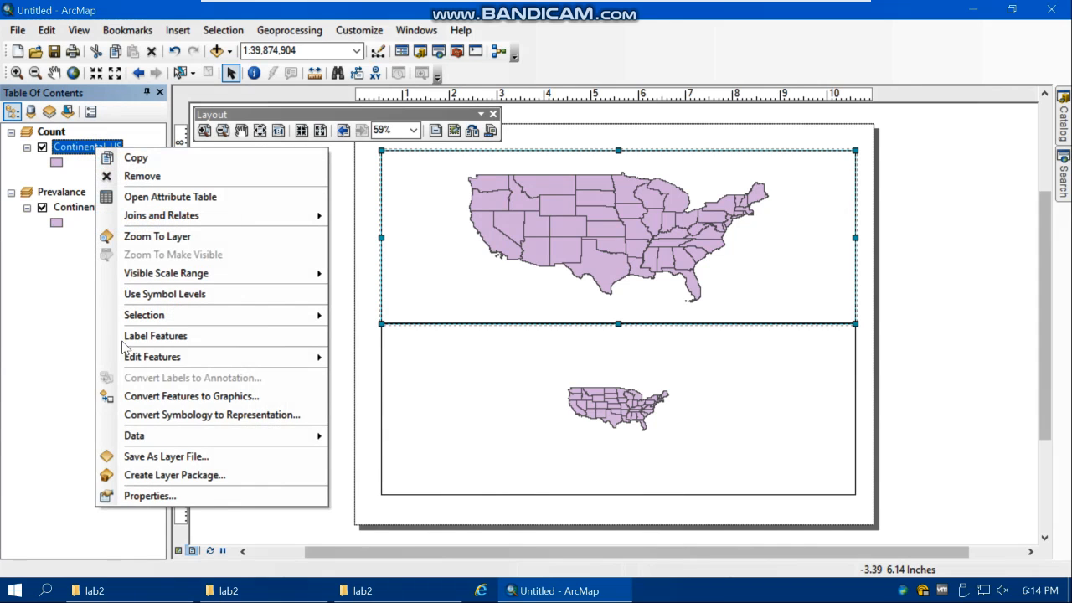
{"action": "left_click", "coordinate": [168, 496]}
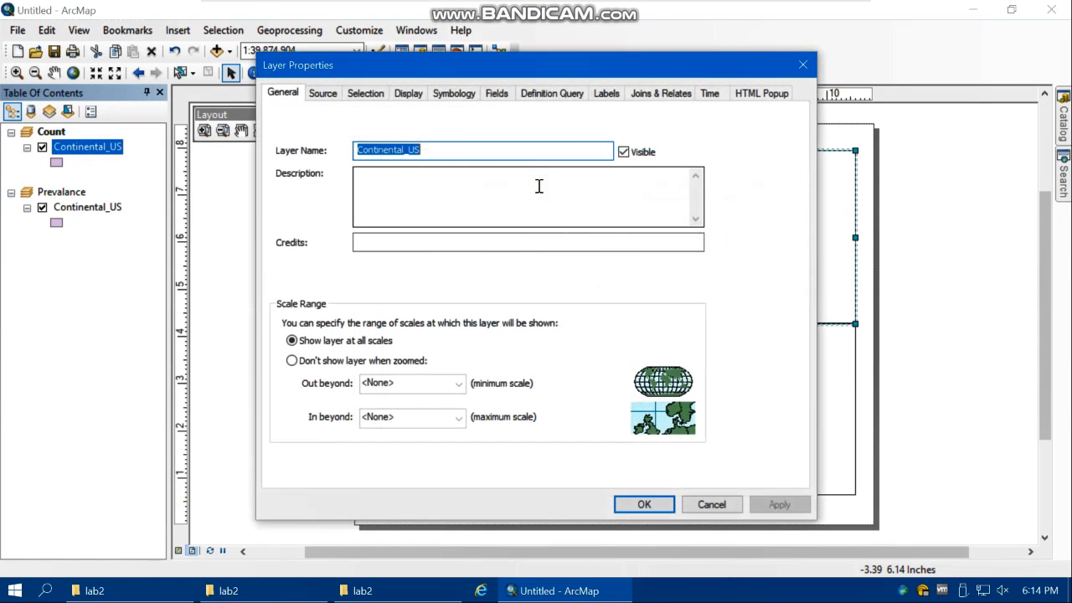
{"action": "left_click", "coordinate": [458, 95]}
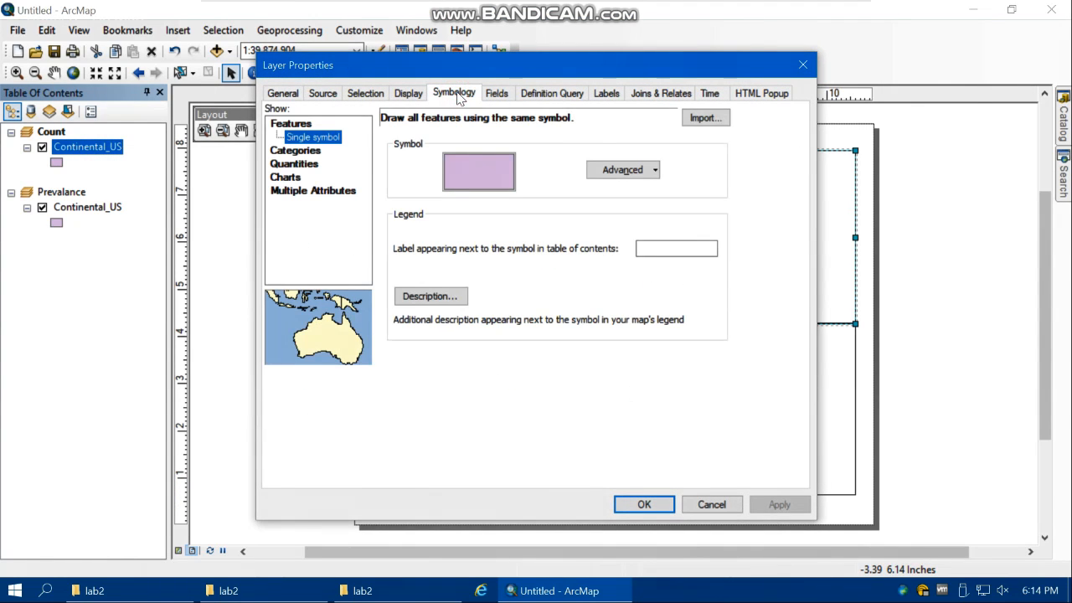
{"action": "left_click", "coordinate": [291, 164]}
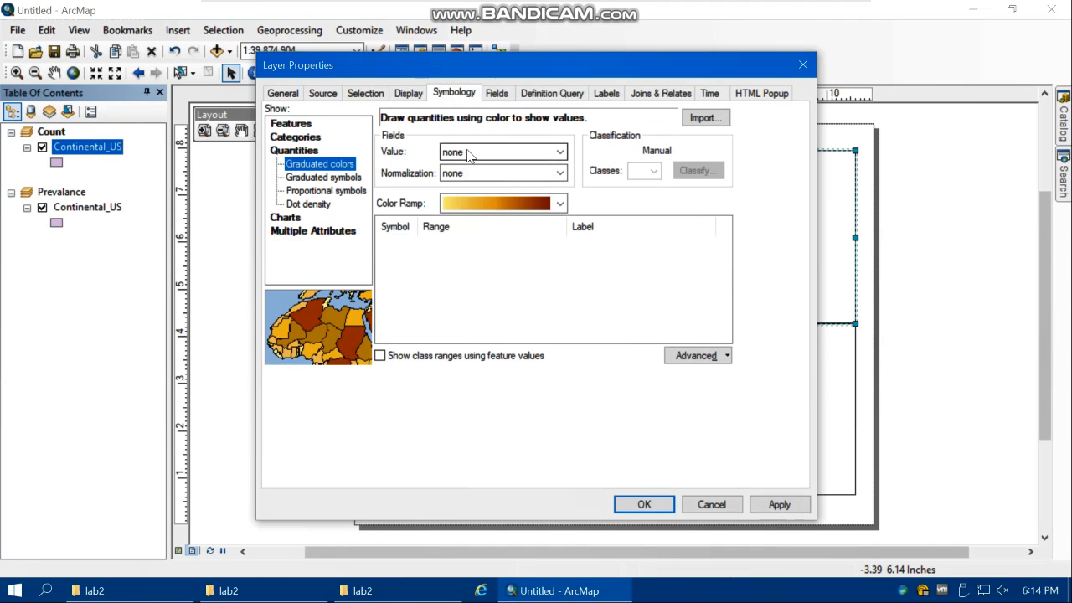
{"action": "left_click", "coordinate": [468, 156]}
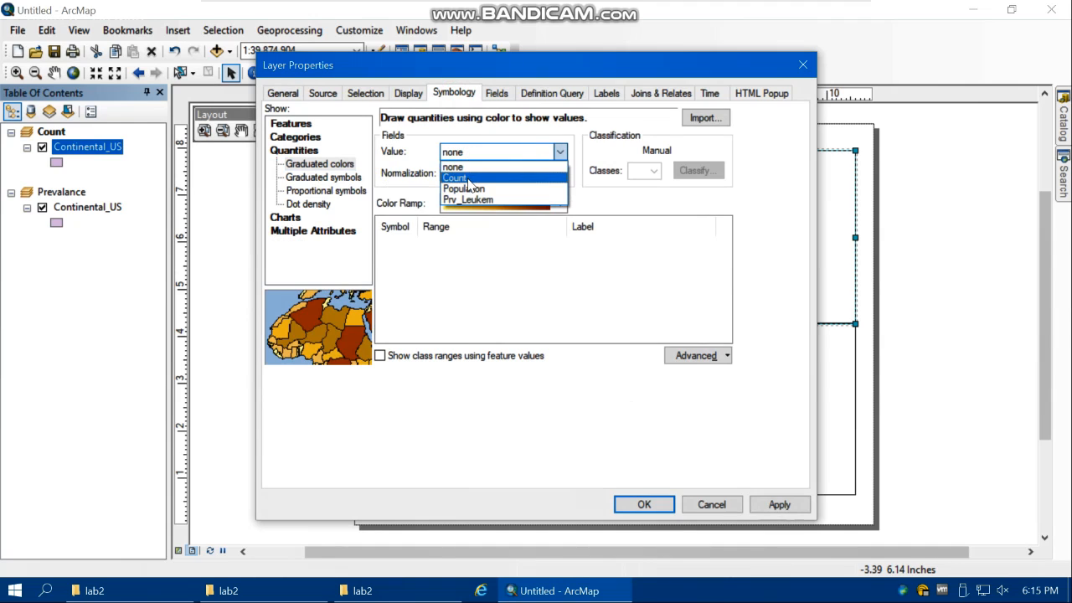
{"action": "left_click", "coordinate": [471, 178]}
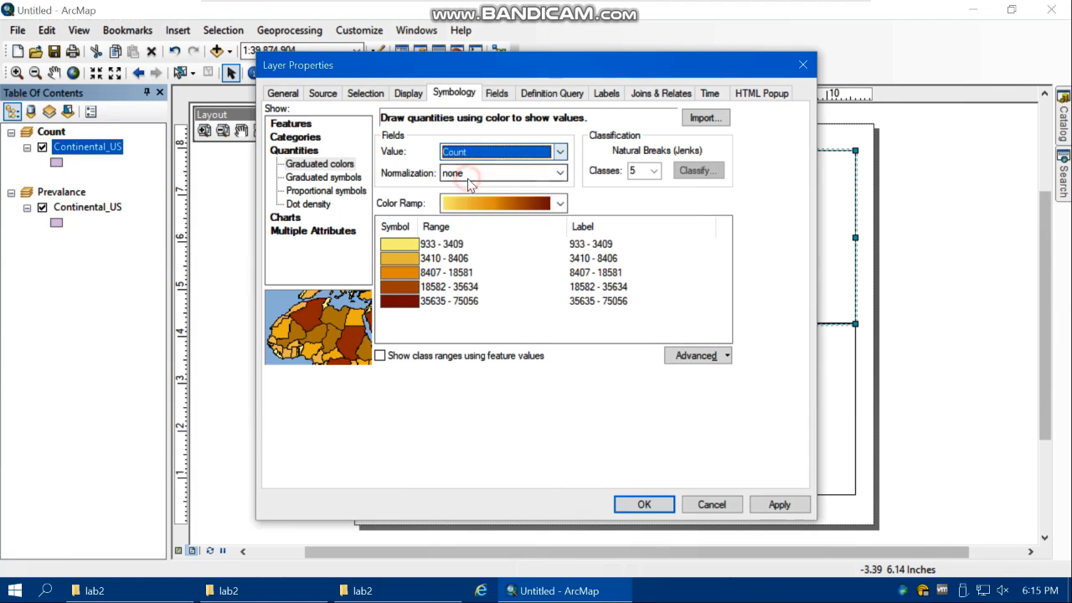
Step: Append ": Very low" to the 933 - 3409 class label and ": Low" to the 3410 - 8406 class label
{"action": "left_click", "coordinate": [624, 242]}
{"action": "left_click", "coordinate": [635, 242]}
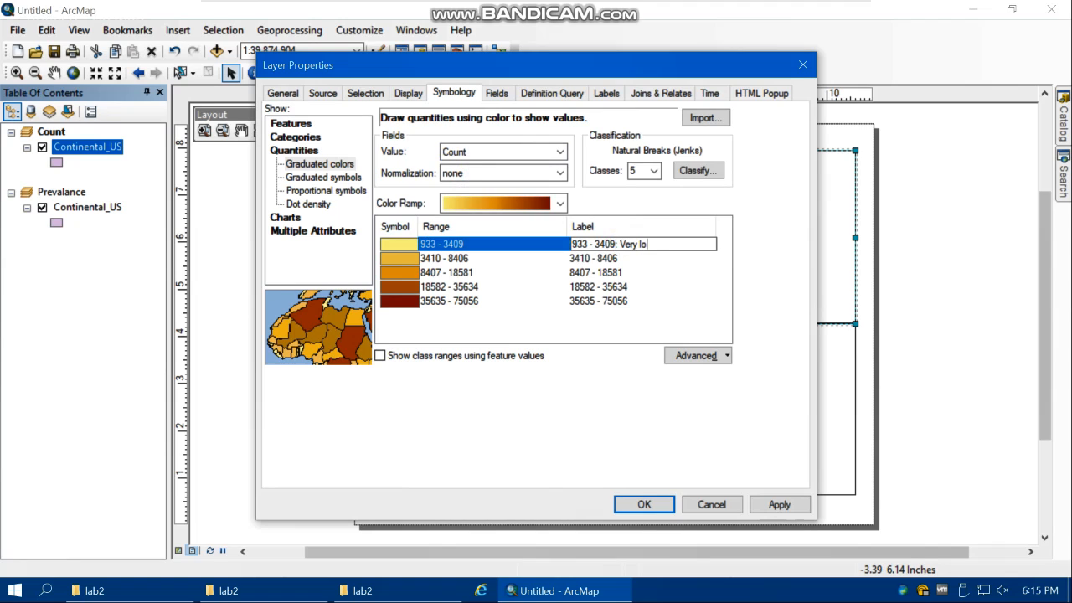
{"action": "left_click", "coordinate": [667, 272]}
{"action": "left_click", "coordinate": [651, 257]}
{"action": "left_click", "coordinate": [650, 258]}
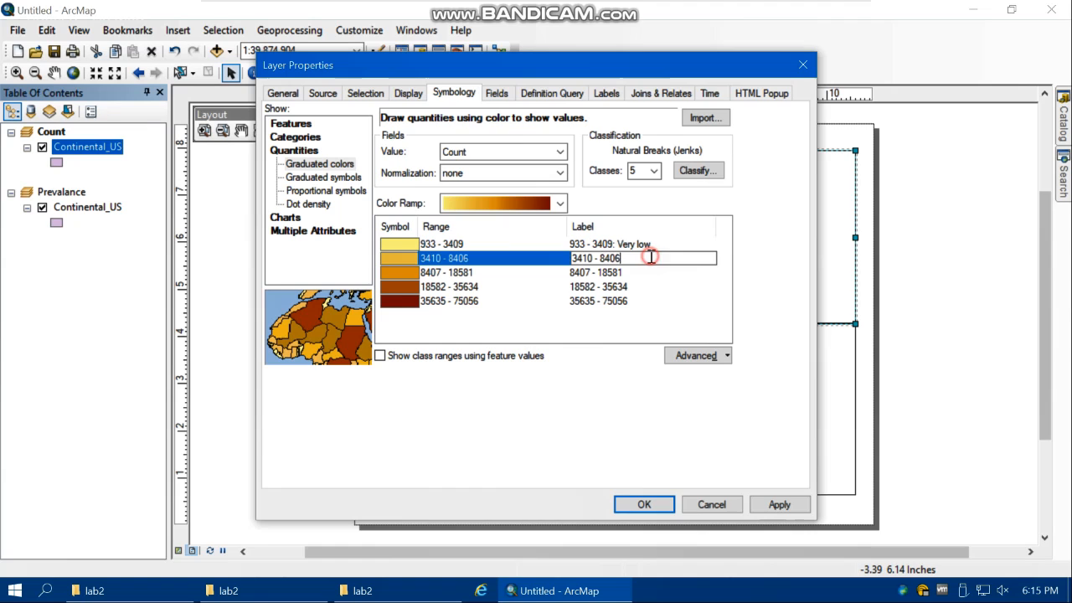
{"action": "type", "text": ":"}
{"action": "key", "text": "Return"}
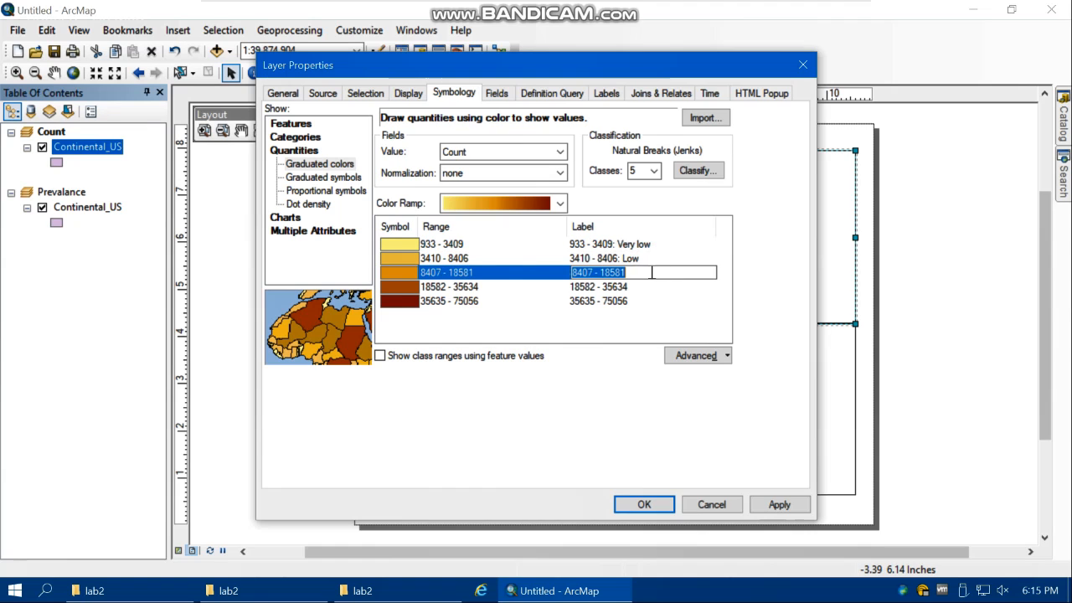
Step: Append ": Medium", ": High" and ": Very High" to the labels of the three highest Count classes, in ascending order
{"action": "left_click", "coordinate": [652, 272]}
{"action": "type", "text": ": Medium"}
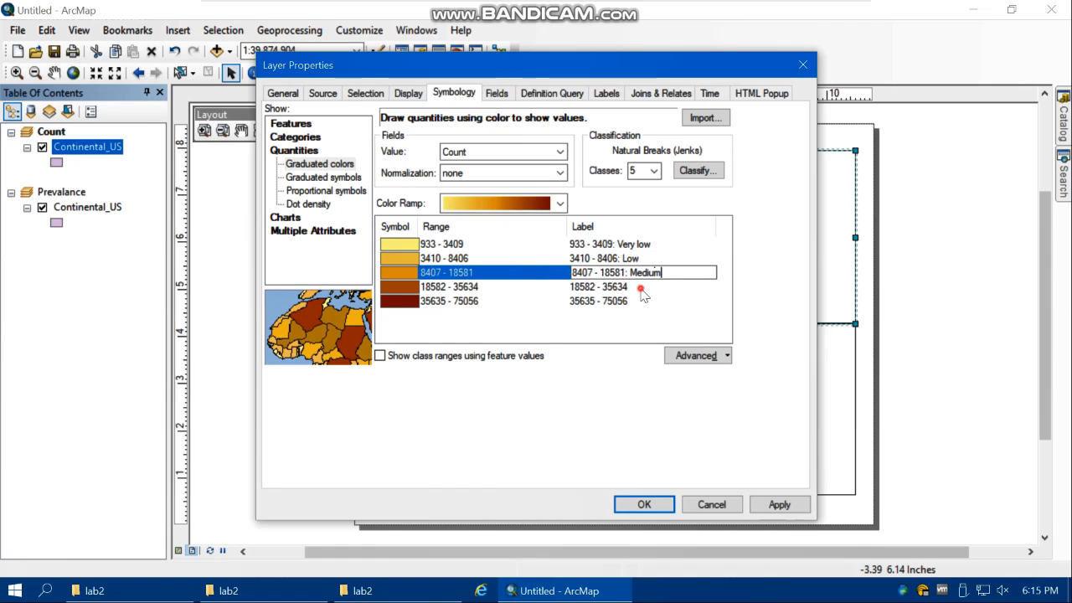
{"action": "key", "text": "Return"}
{"action": "left_click", "coordinate": [643, 286]}
{"action": "type", "text": ": "}
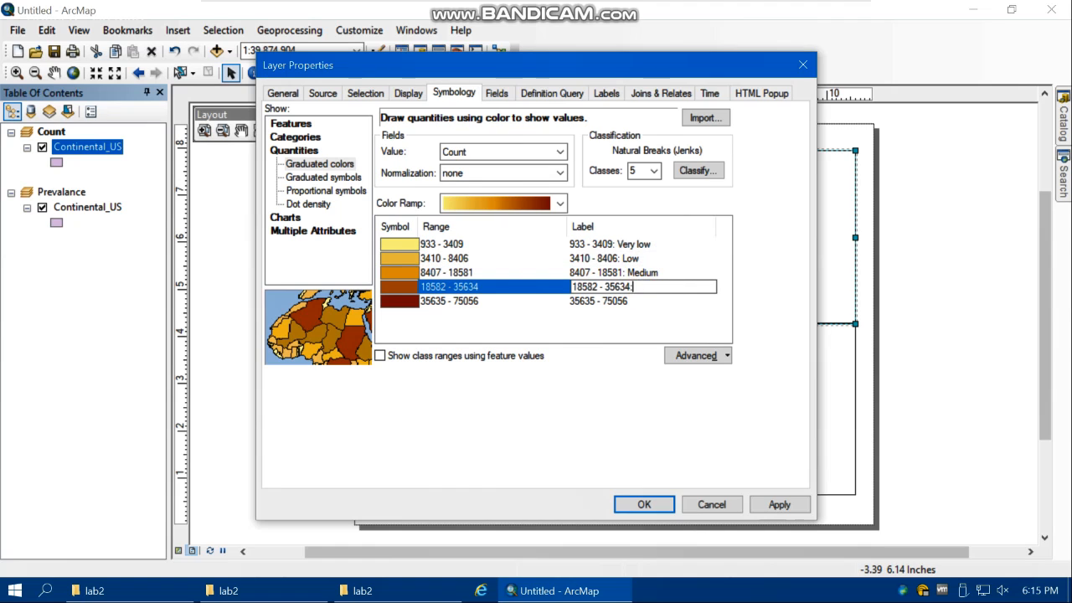
{"action": "type", "text": "High"}
{"action": "left_click", "coordinate": [630, 303]}
{"action": "left_click", "coordinate": [630, 303]}
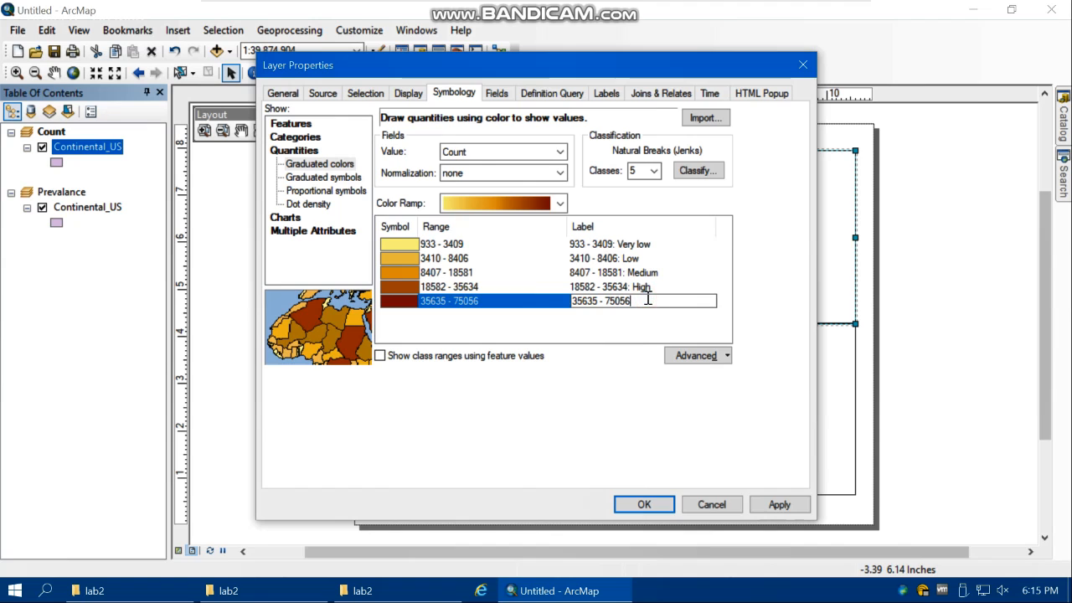
{"action": "type", "text": ": Very High"}
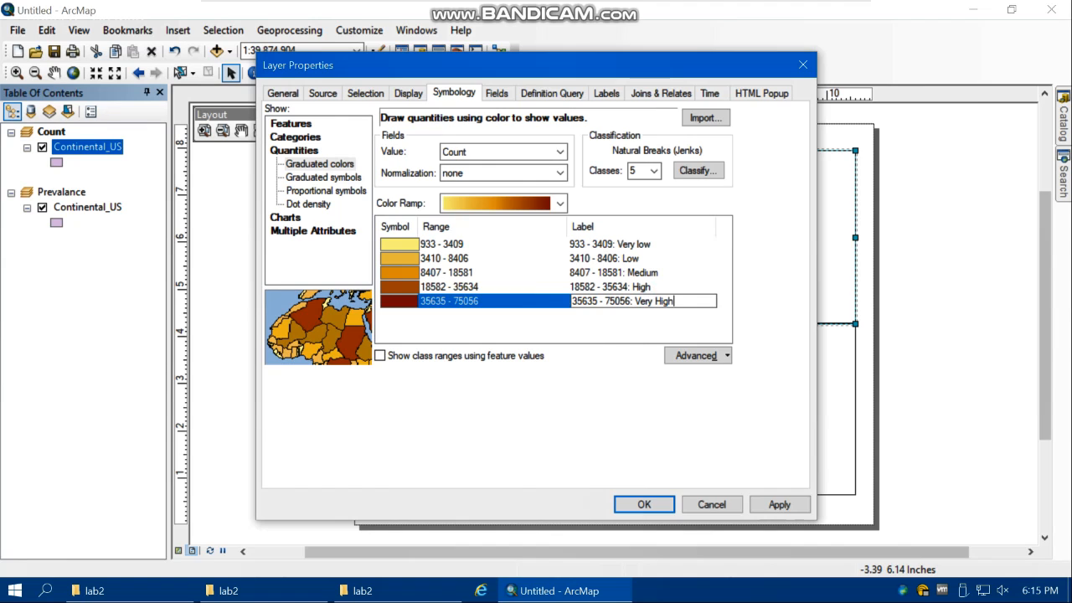
{"action": "left_click", "coordinate": [626, 333]}
Step: Apply the red-yellow-green color ramp to the Count classes, flipped so the lowest class is green and the highest red
{"action": "left_click", "coordinate": [497, 208]}
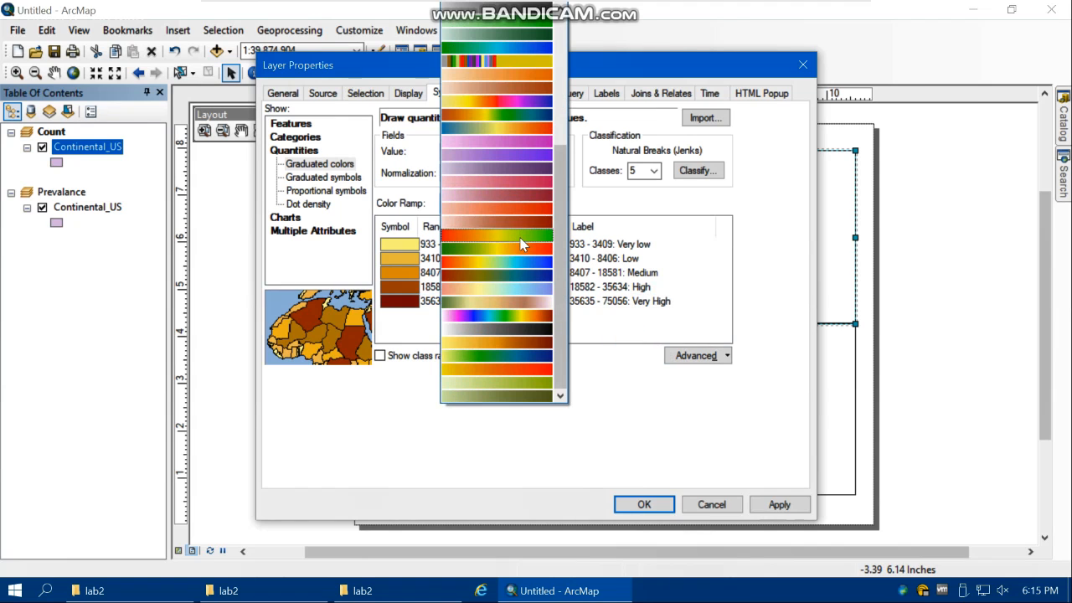
{"action": "left_click", "coordinate": [520, 244]}
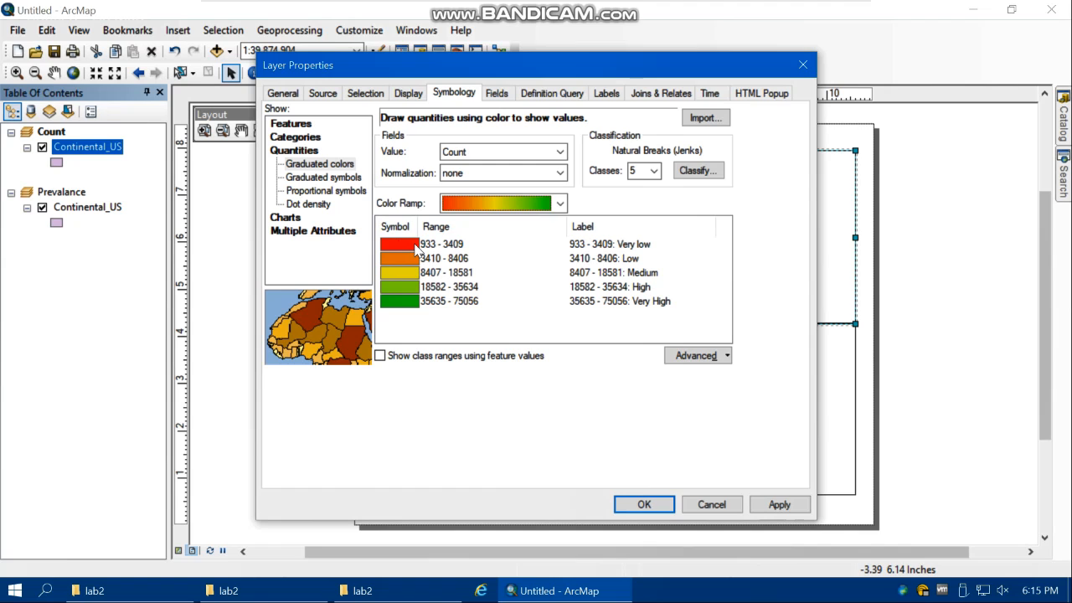
{"action": "left_click", "coordinate": [395, 228]}
{"action": "left_click", "coordinate": [424, 239]}
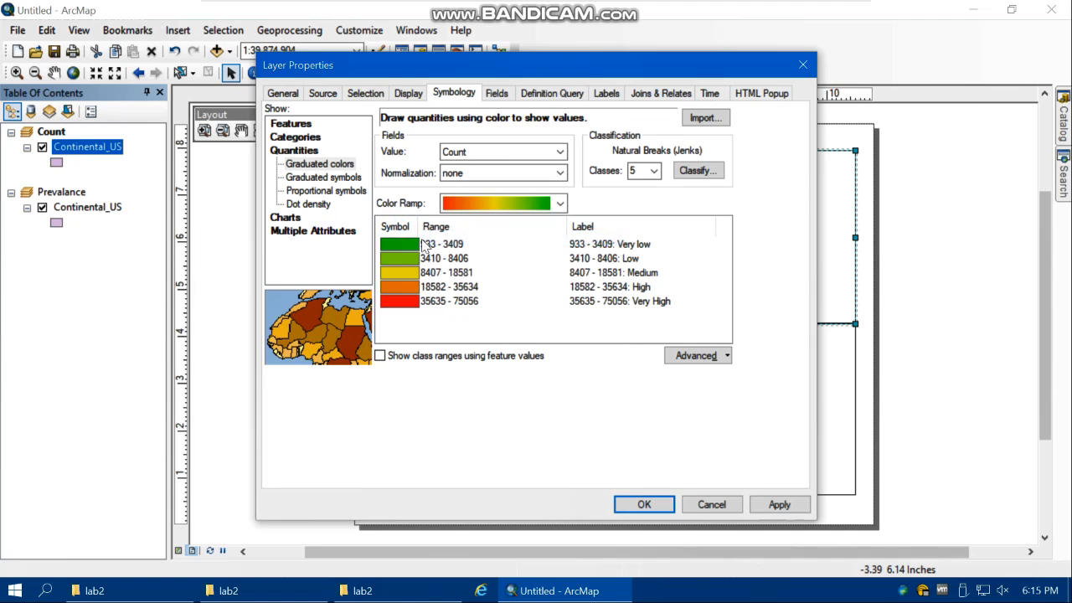
{"action": "left_click", "coordinate": [777, 505]}
{"action": "left_click", "coordinate": [641, 505]}
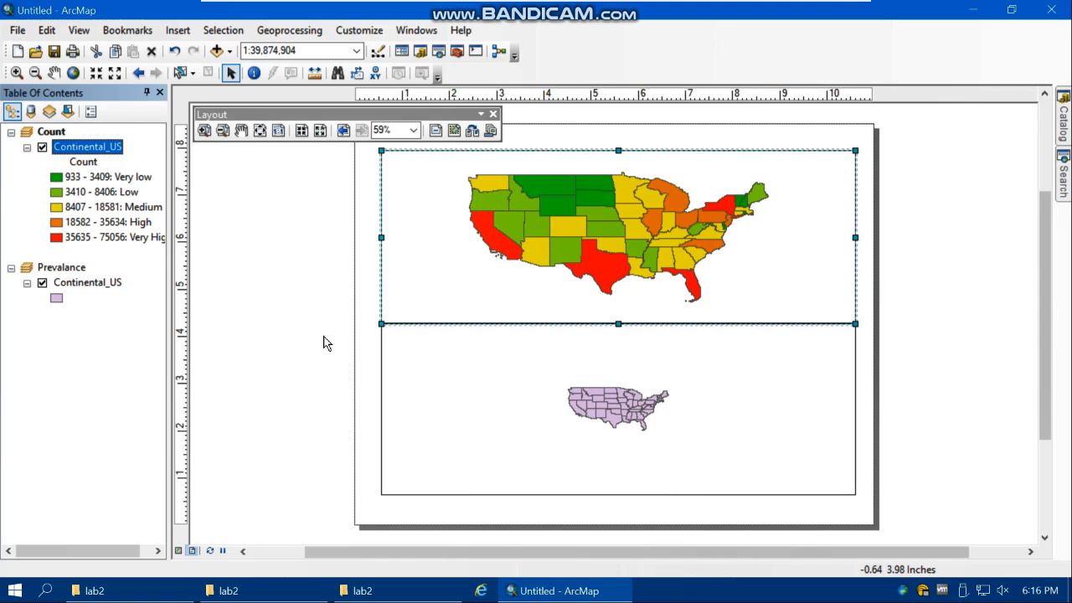
Step: Symbolize the Prevalance frame's Continental_US layer with graduated colors, using Prv_Leukem as the value field
{"action": "left_click", "coordinate": [479, 376]}
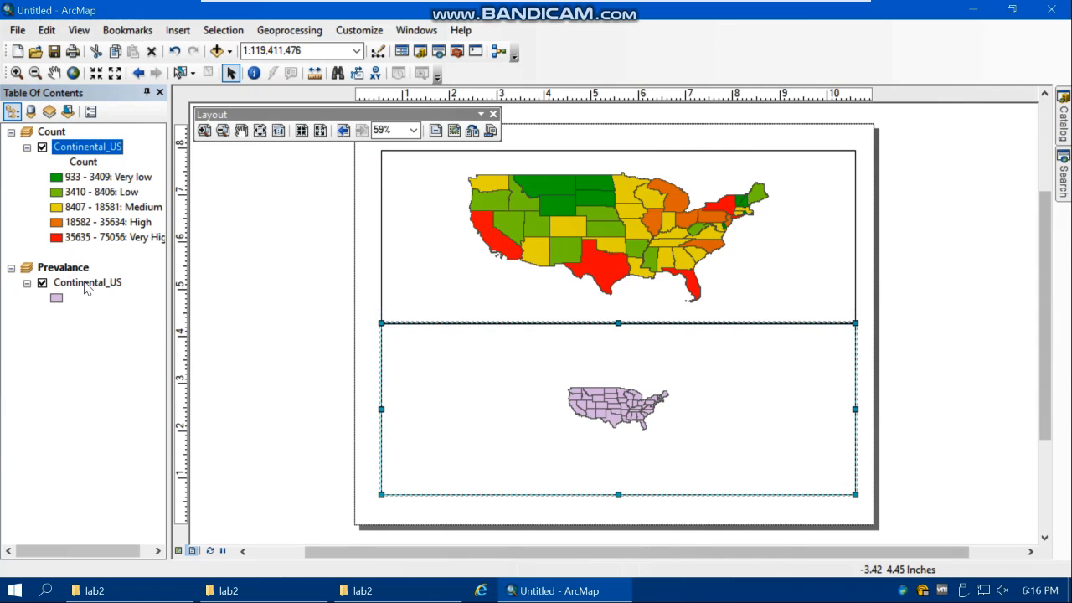
{"action": "right_click", "coordinate": [87, 287]}
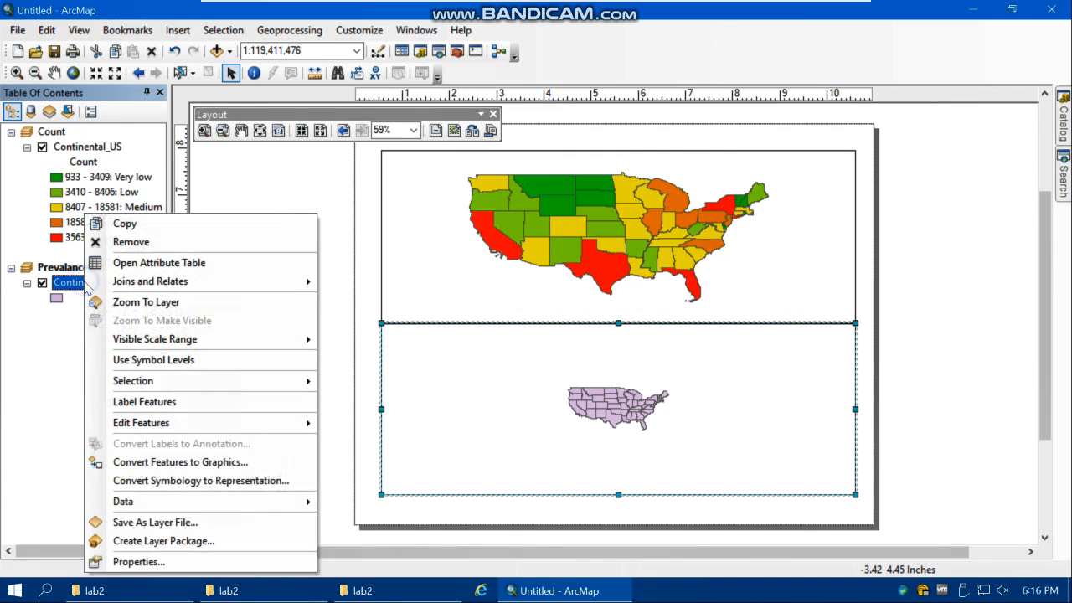
{"action": "left_click", "coordinate": [150, 562]}
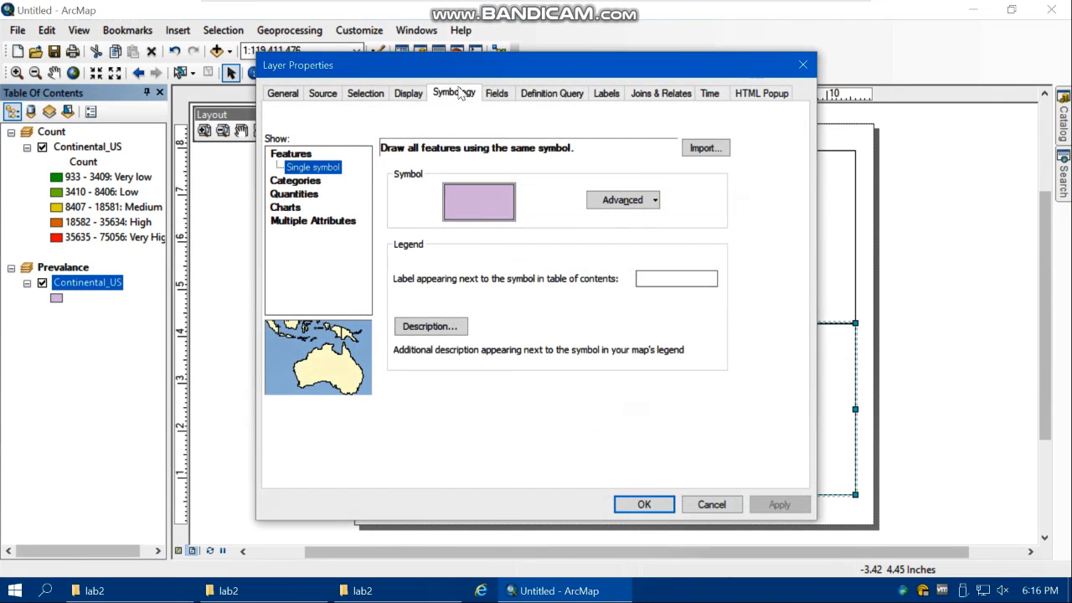
{"action": "left_click", "coordinate": [303, 195]}
{"action": "left_click", "coordinate": [474, 182]}
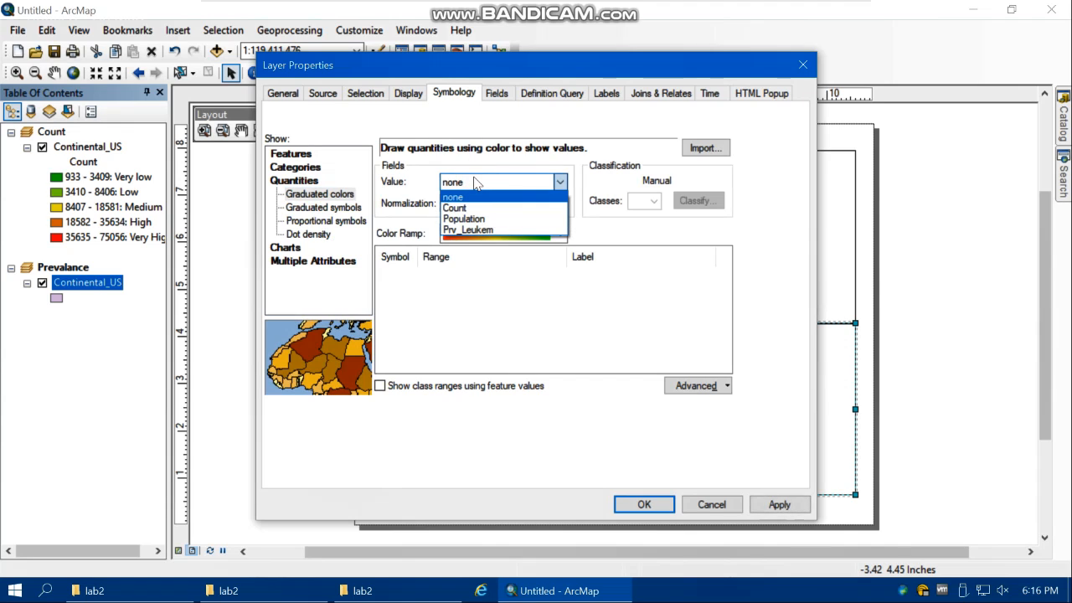
{"action": "left_click", "coordinate": [475, 230]}
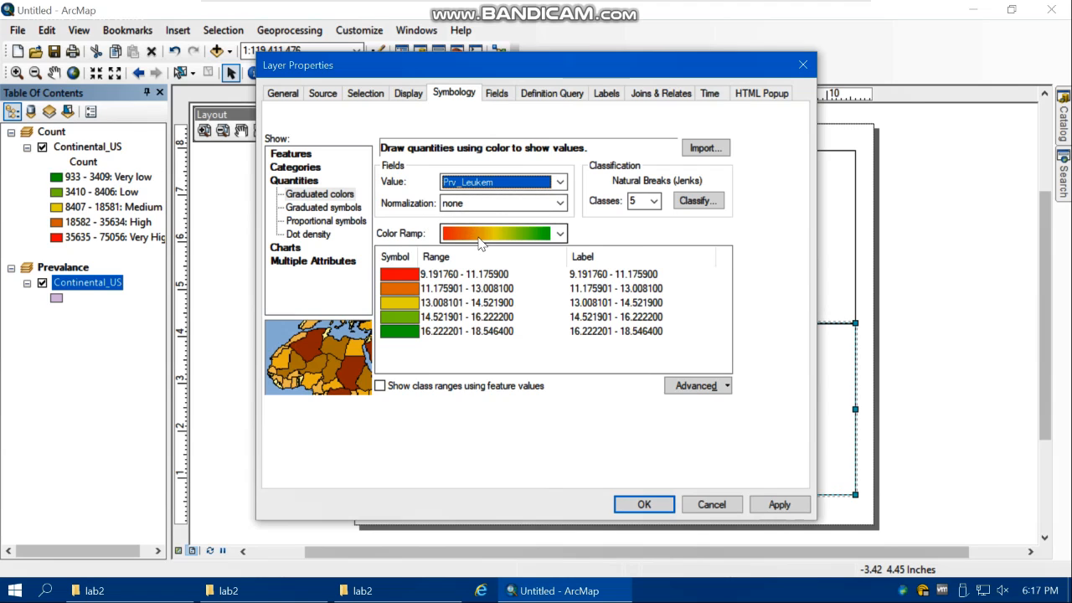
Step: Flip the Prv_Leukem class colors so the lowest class is green and the highest red, and apply the symbology
{"action": "left_click", "coordinate": [397, 260]}
{"action": "left_click", "coordinate": [444, 268]}
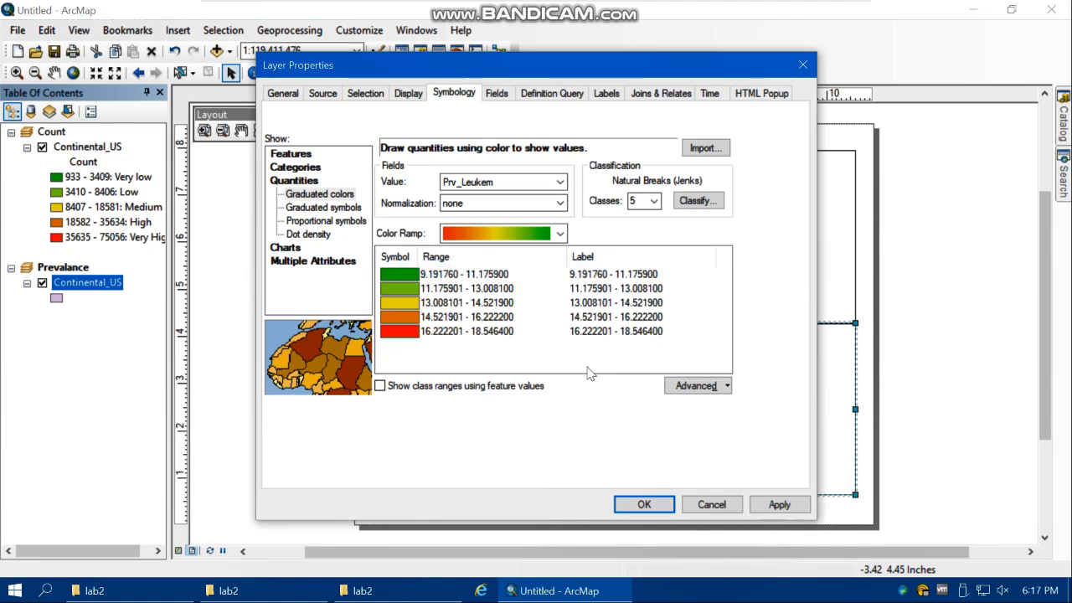
{"action": "left_click", "coordinate": [778, 505]}
{"action": "left_click", "coordinate": [642, 504]}
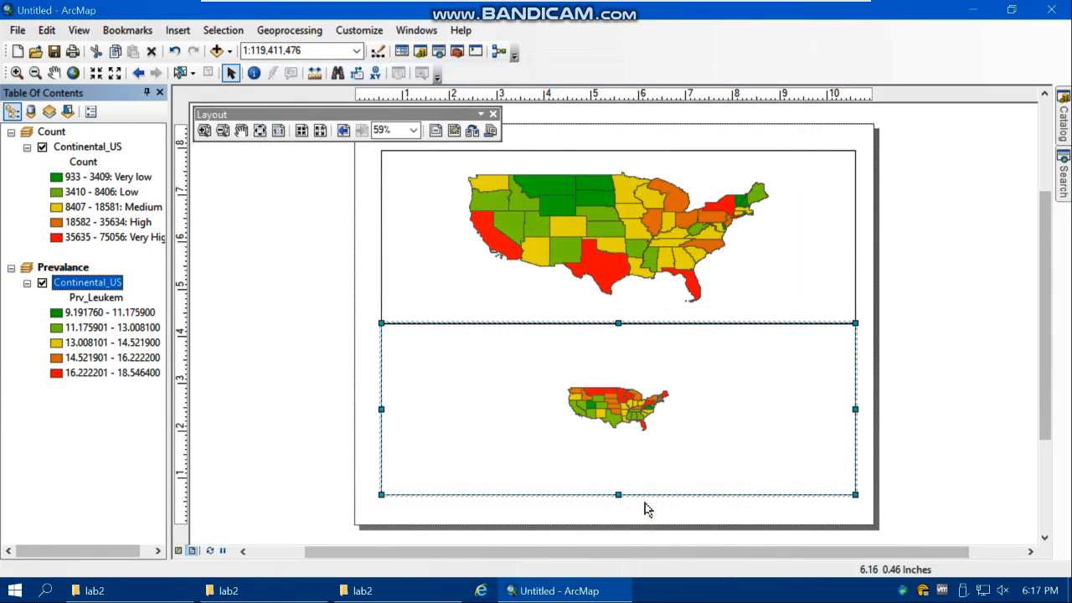
Step: Zoom the Prevalance frame to its Continental_US layer, and reopen that layer's symbology settings
{"action": "right_click", "coordinate": [85, 282]}
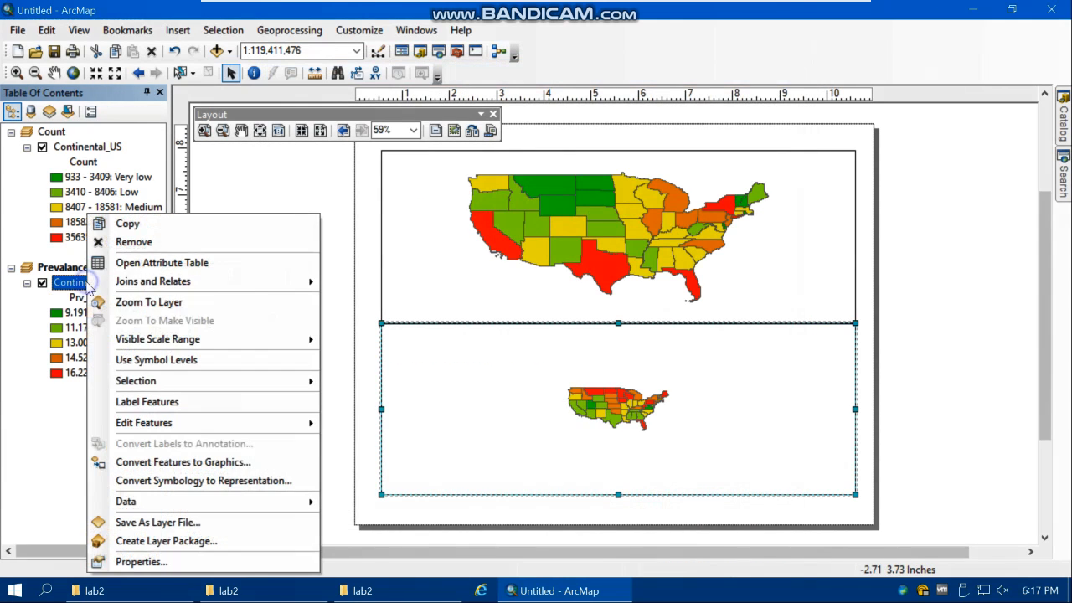
{"action": "left_click", "coordinate": [129, 303]}
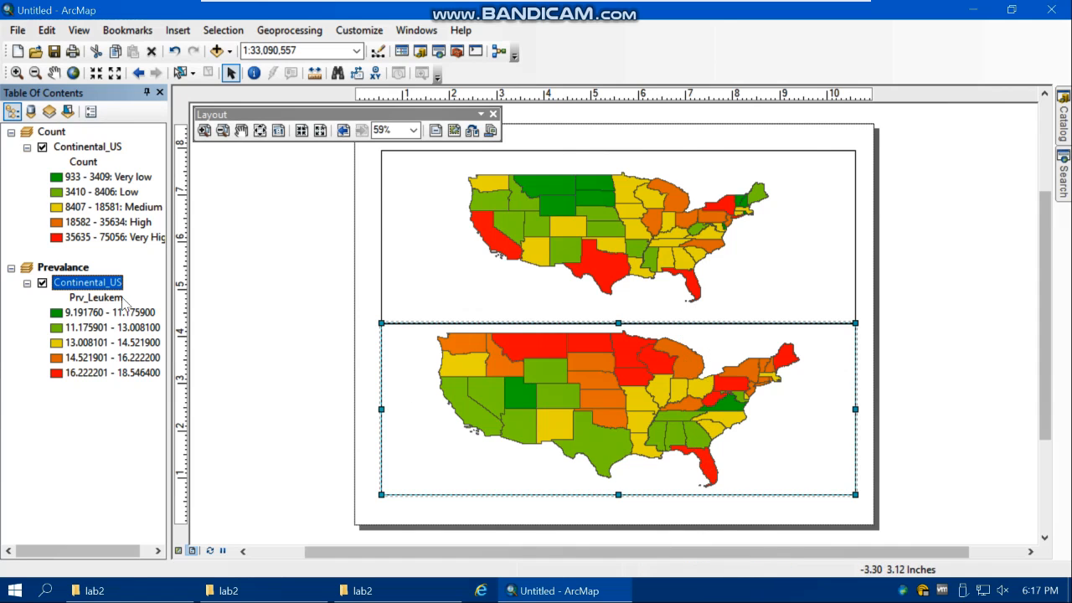
{"action": "right_click", "coordinate": [87, 286]}
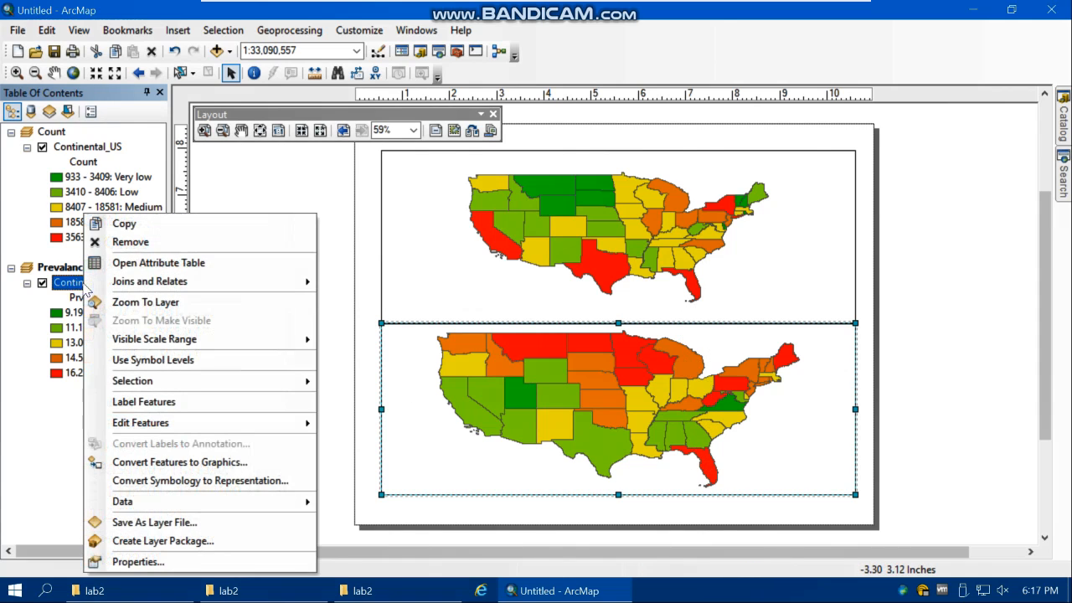
{"action": "left_click", "coordinate": [168, 561]}
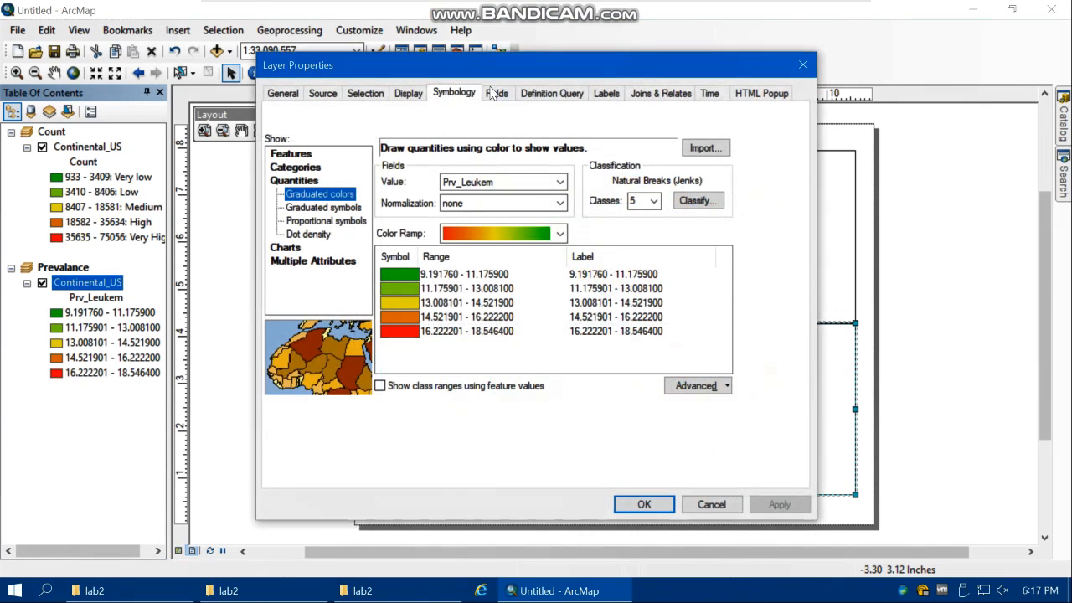
Step: Append ": Very Low" to the label of the 9.191760 - 11.175900 class
{"action": "left_click", "coordinate": [668, 274]}
{"action": "left_click", "coordinate": [666, 275]}
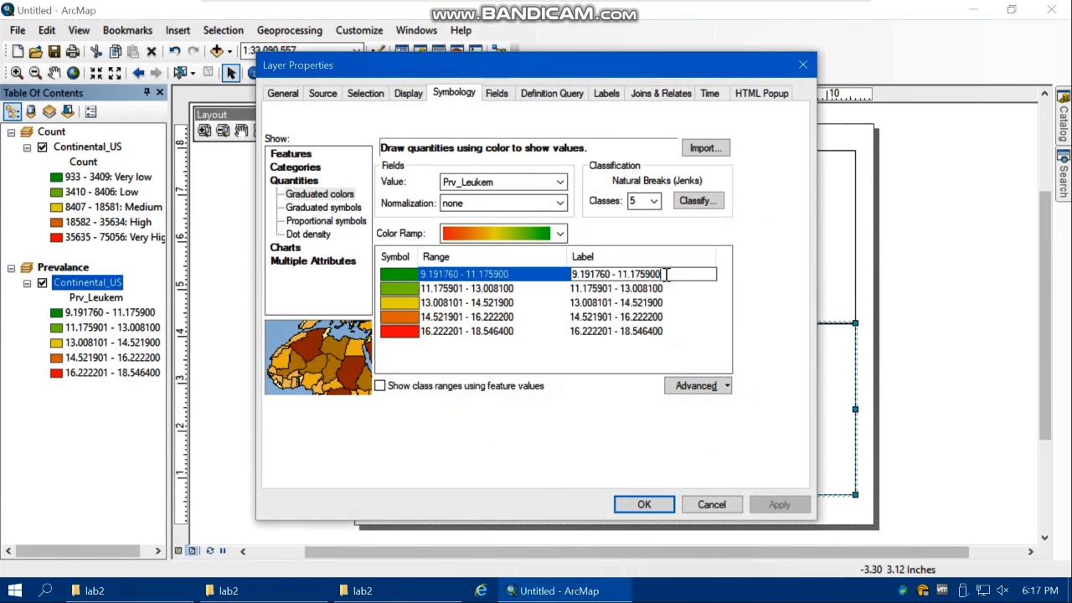
{"action": "type", "text": ": Very Low"}
{"action": "key", "text": "Return"}
{"action": "key", "text": "Right"}
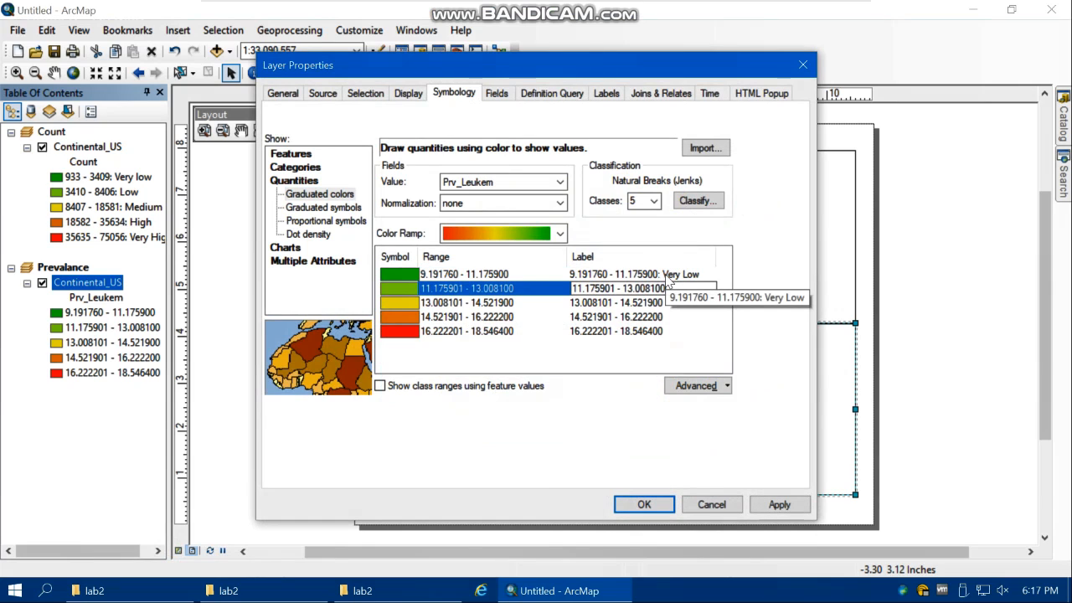
Step: Format the Prv_Leukem class labels as numeric values with 2 decimal places
{"action": "right_click", "coordinate": [590, 261]}
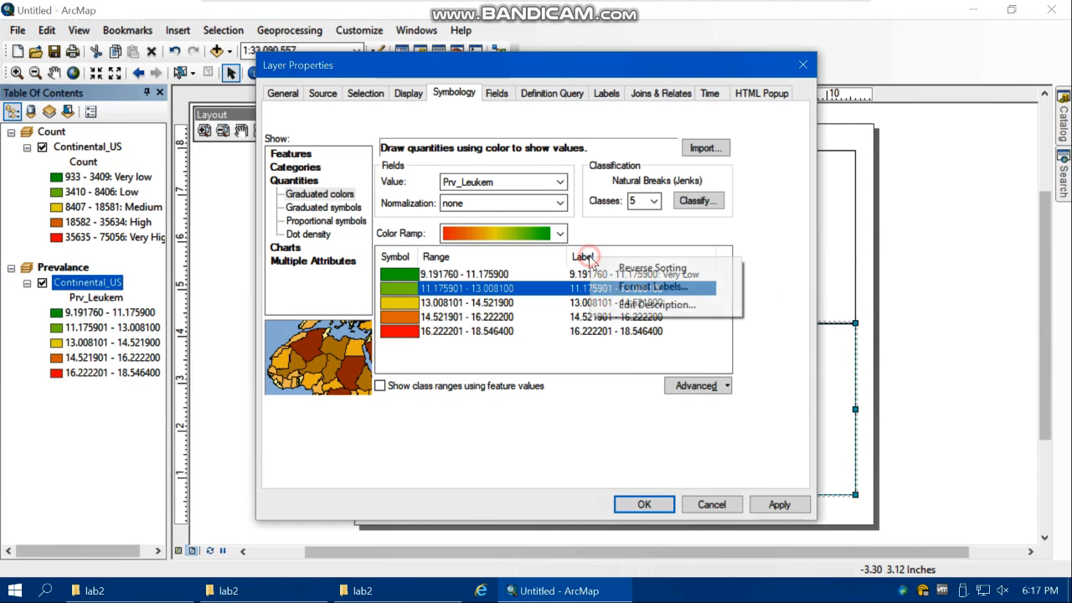
{"action": "left_click", "coordinate": [661, 287]}
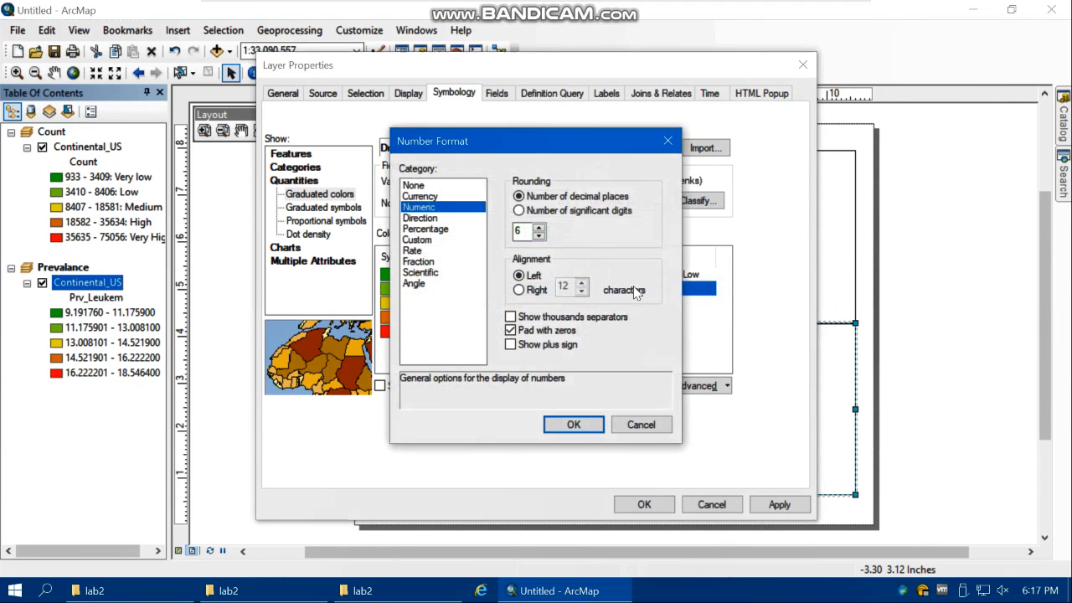
{"action": "left_click", "coordinate": [539, 236]}
{"action": "left_click", "coordinate": [539, 235]}
{"action": "left_click", "coordinate": [539, 235]}
{"action": "left_click", "coordinate": [539, 235]}
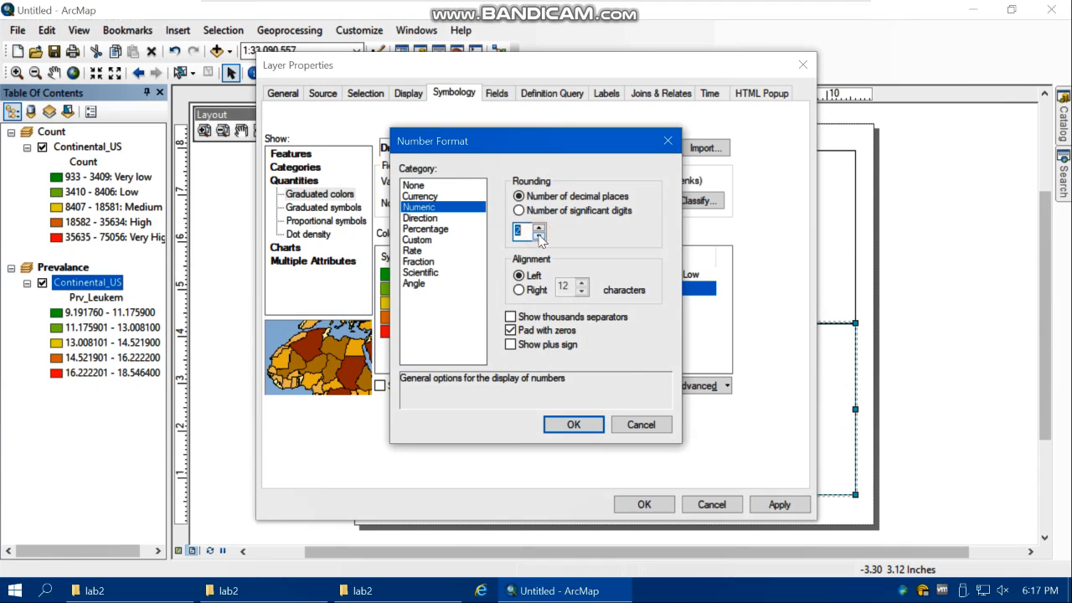
{"action": "left_click", "coordinate": [574, 425]}
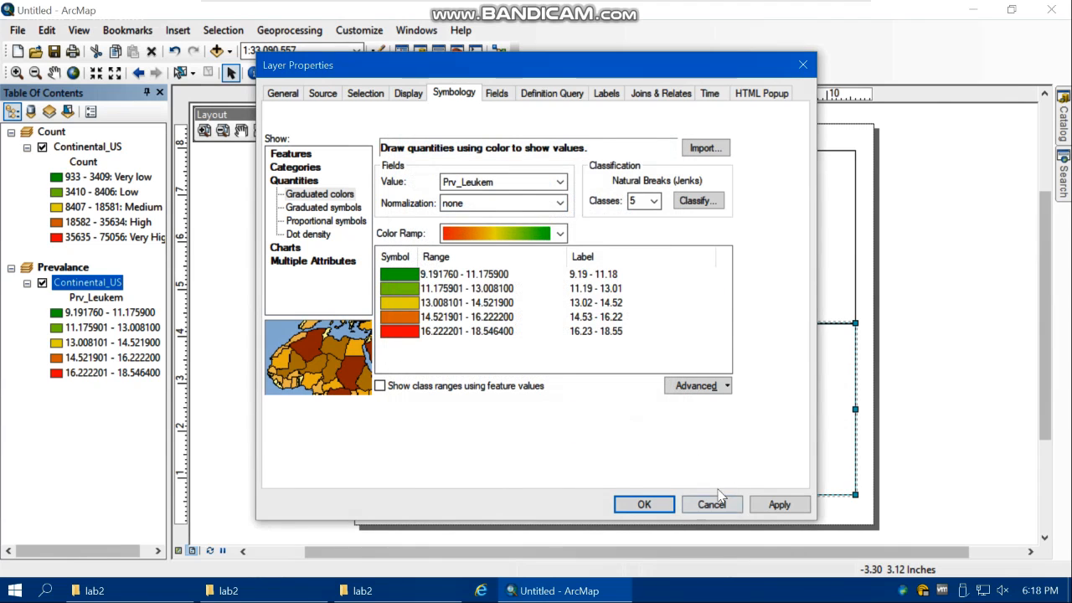
Step: Append ": Very Low" to the 9.19 - 11.18 class label and ": Low" to the 11.19 - 13.01 class label
{"action": "left_click", "coordinate": [619, 285]}
{"action": "left_click", "coordinate": [620, 275]}
{"action": "left_click", "coordinate": [645, 275]}
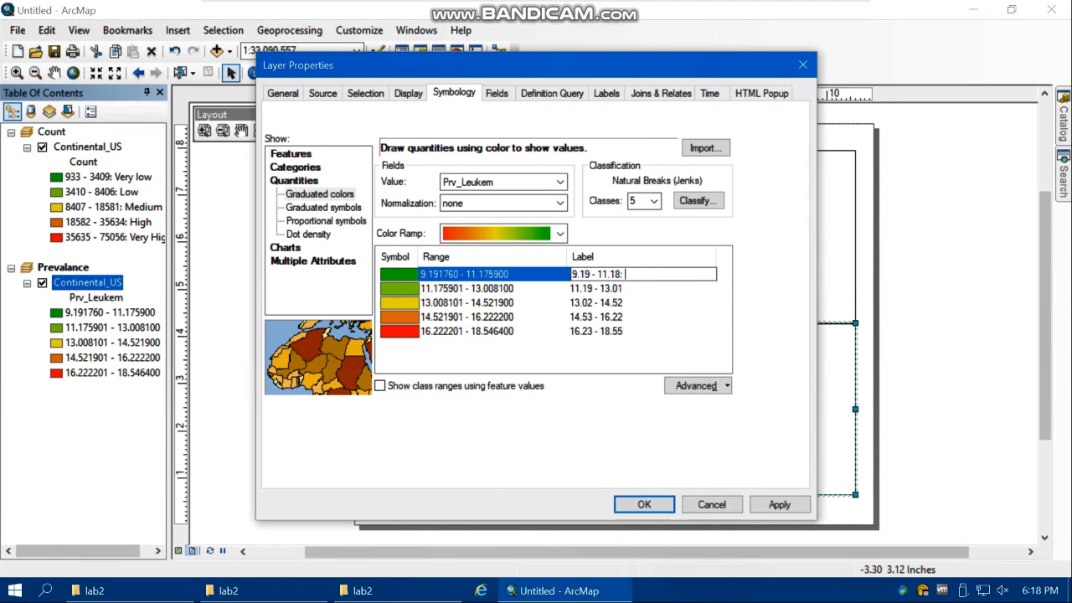
{"action": "type", "text": ": Very Low"}
{"action": "key", "text": "Return"}
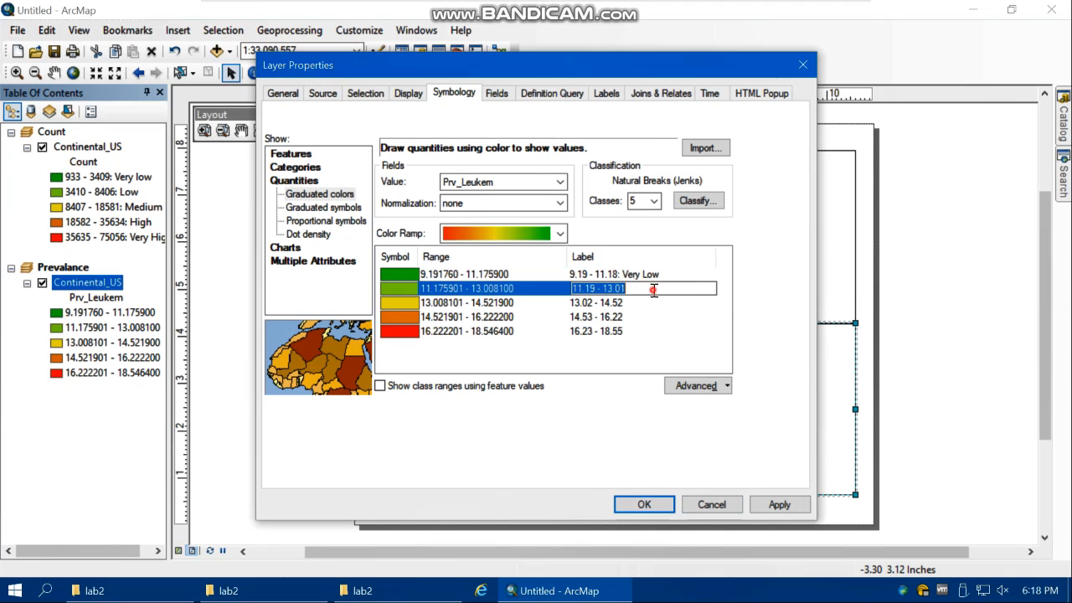
{"action": "left_click", "coordinate": [654, 289]}
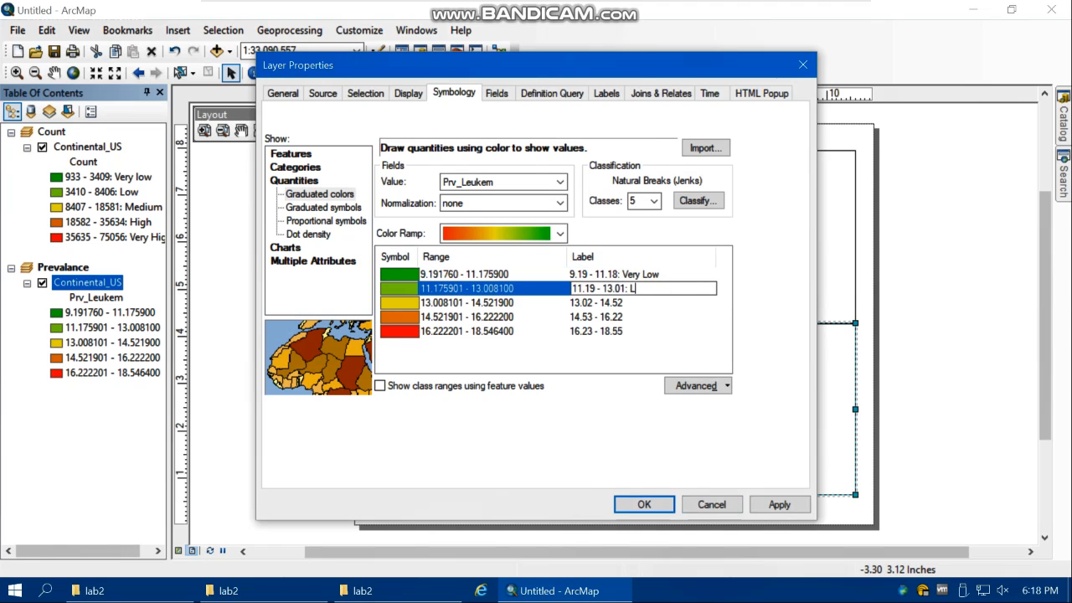
{"action": "key", "text": "Return"}
Step: Append ": Medium" to the 13.02 - 14.52 class label and ": High" to the 14.53 - 16.22 class label
{"action": "left_click", "coordinate": [633, 302]}
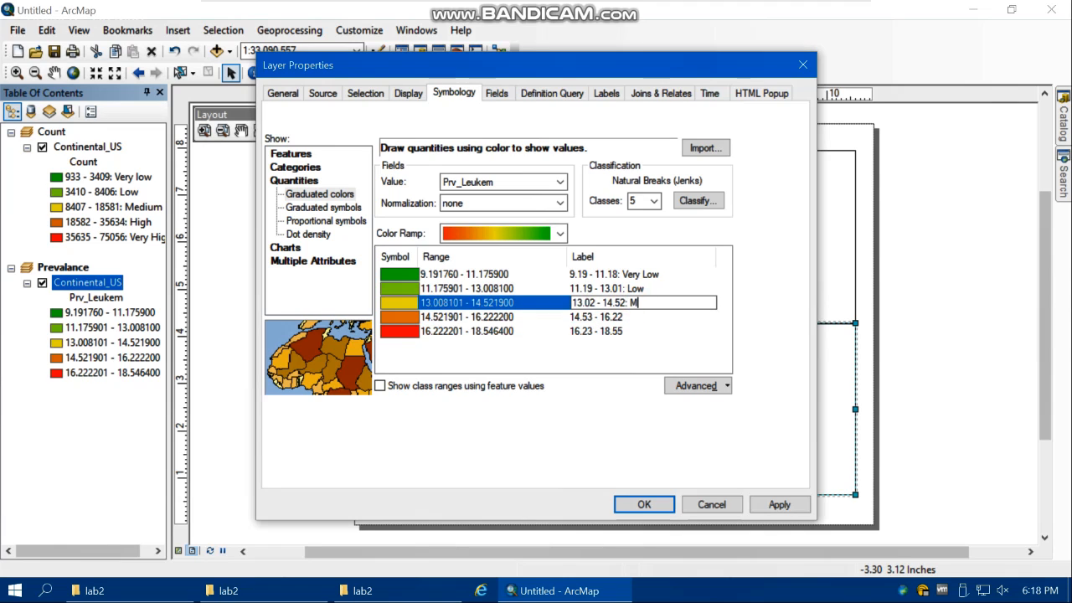
{"action": "type", "text": ": Medium"}
{"action": "key", "text": "Return"}
{"action": "key", "text": "Right"}
{"action": "type", "text": ": "}
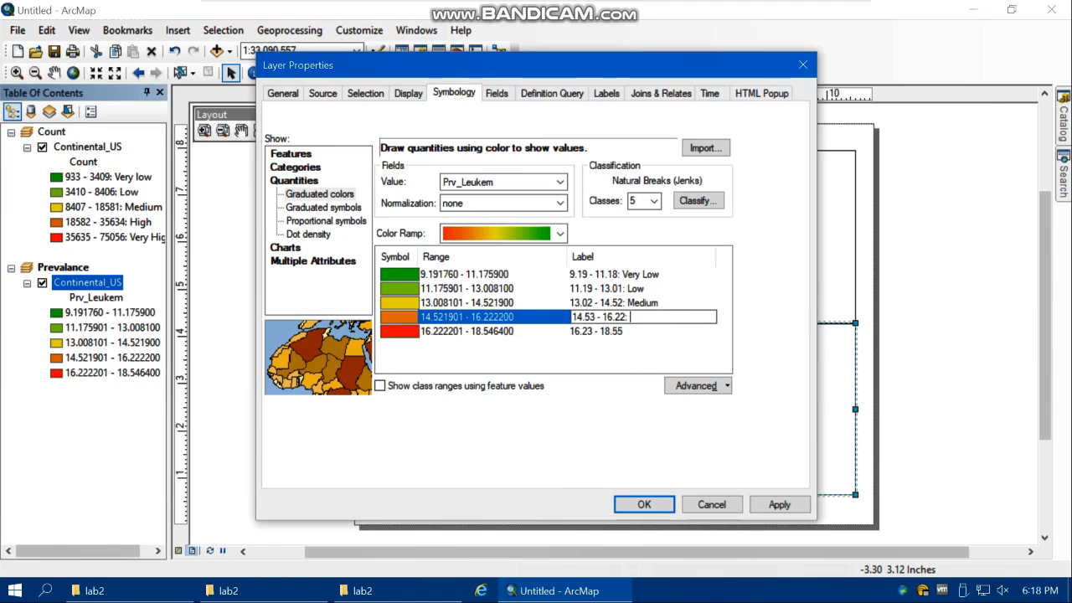
{"action": "type", "text": "High"}
{"action": "key", "text": "Return"}
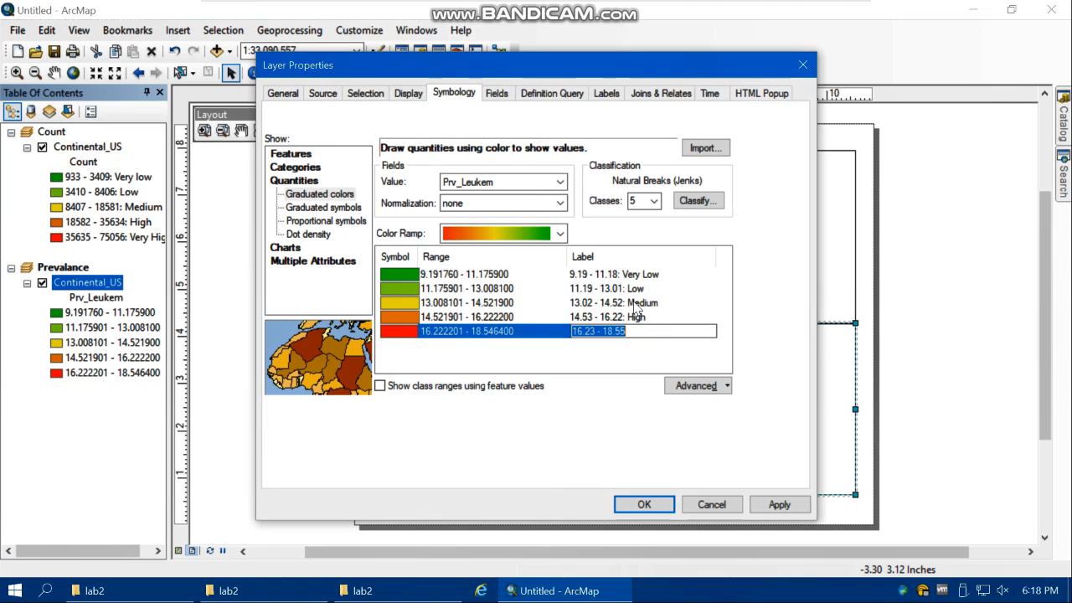
Step: Append ": Very High" to the 16.23 - 18.55 class label and apply the symbology to the Prevalance layer
{"action": "key", "text": "Right"}
{"action": "type", "text": ":"}
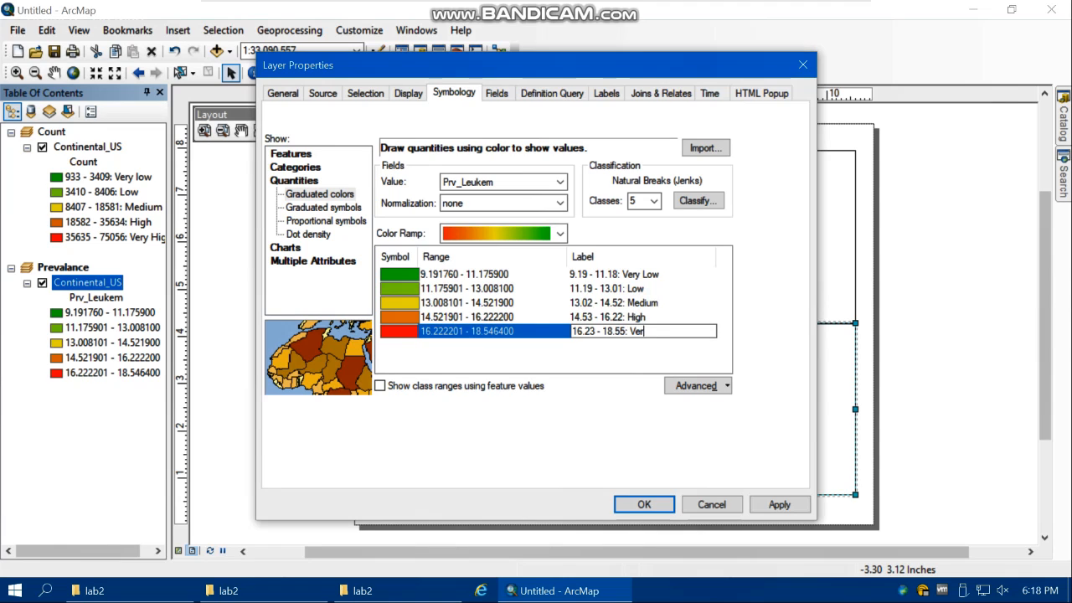
{"action": "type", "text": " Very Highg"}
{"action": "left_click", "coordinate": [772, 506]}
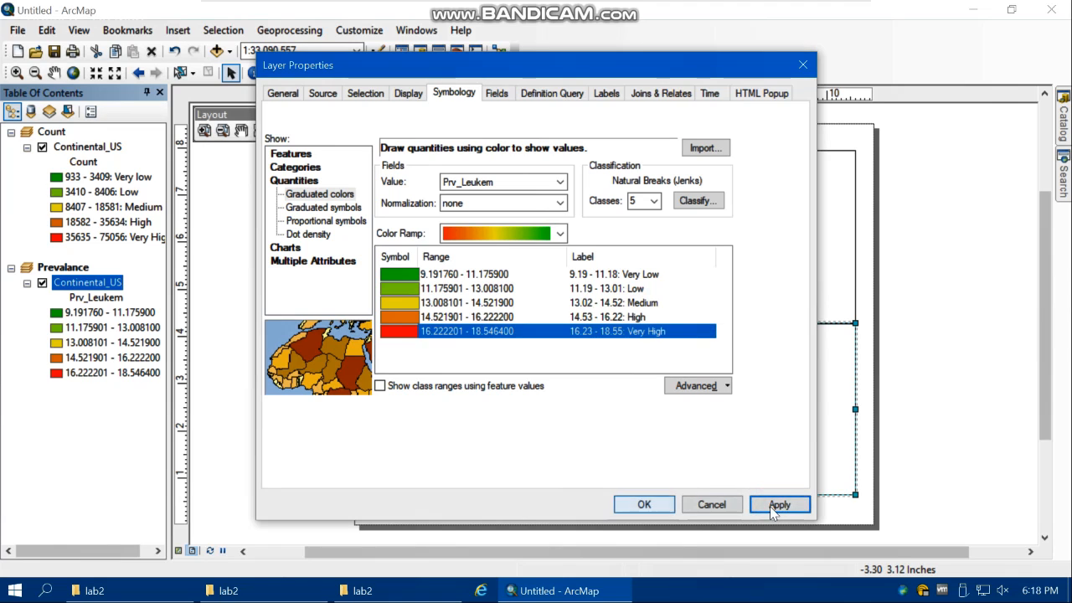
{"action": "left_click", "coordinate": [779, 504]}
{"action": "left_click", "coordinate": [644, 504]}
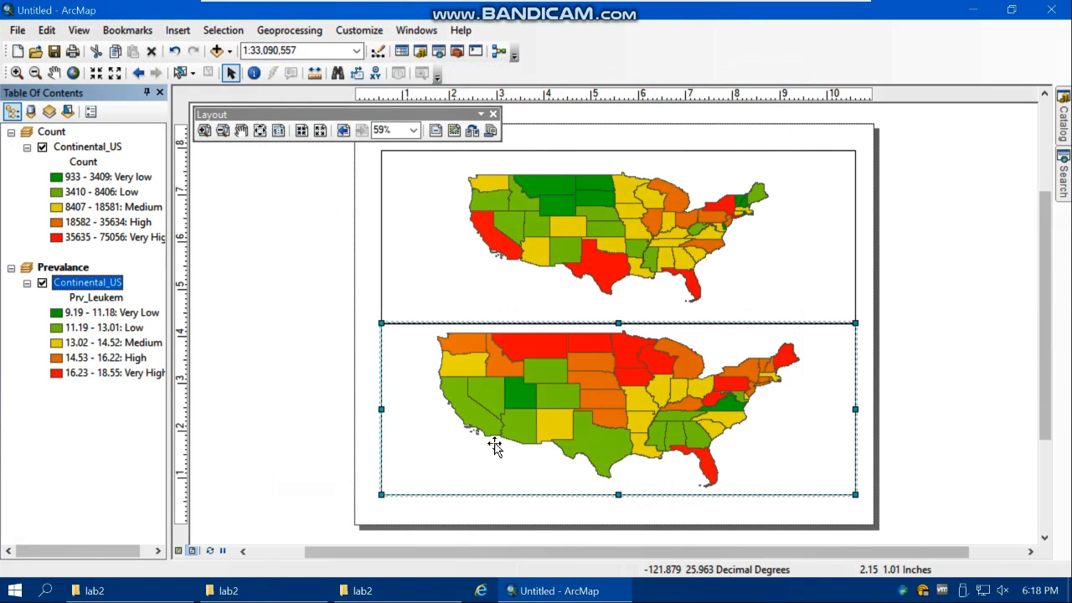
Step: Zoom the Count data frame's map to its full extent and deselect the frame
{"action": "left_click", "coordinate": [581, 232]}
{"action": "right_click", "coordinate": [582, 235]}
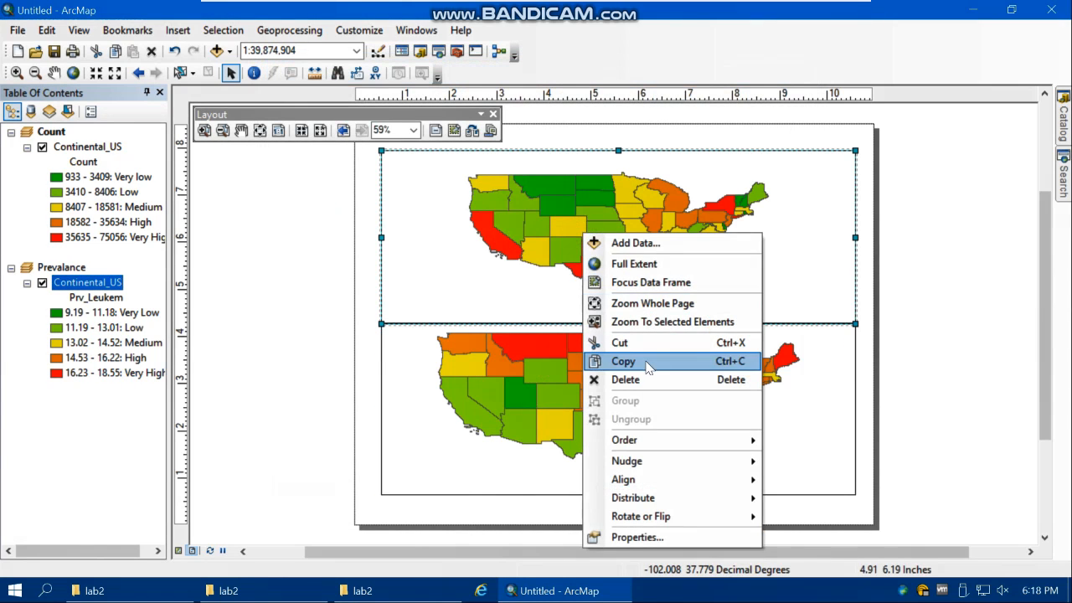
{"action": "left_click", "coordinate": [630, 265]}
{"action": "left_click", "coordinate": [306, 277]}
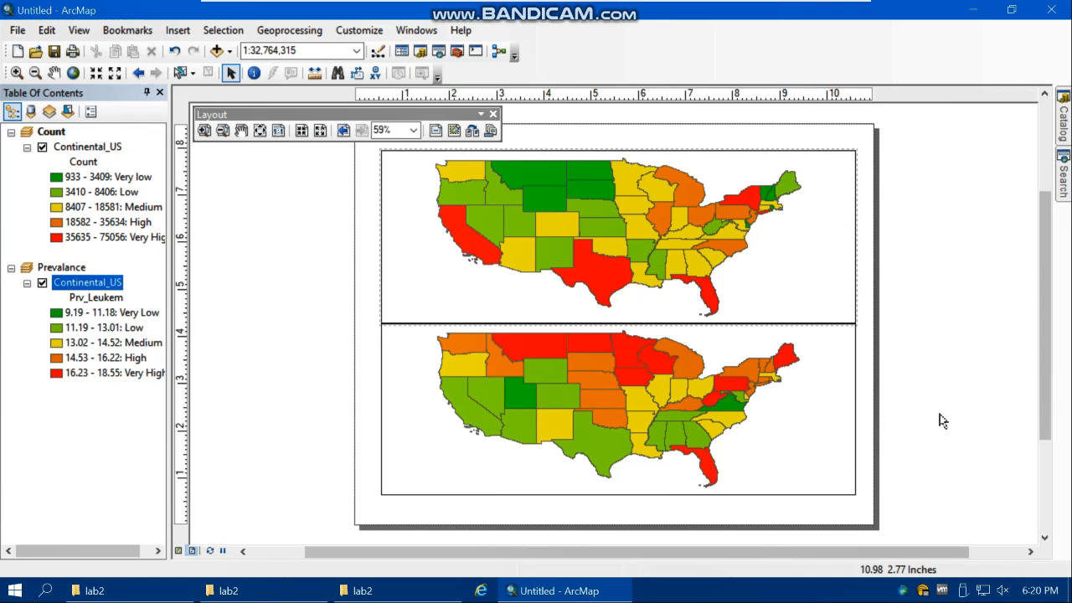
Step: Insert a one-column legend of the Continental_US layer for the Count frame and move it beside the page
{"action": "left_click", "coordinate": [808, 263]}
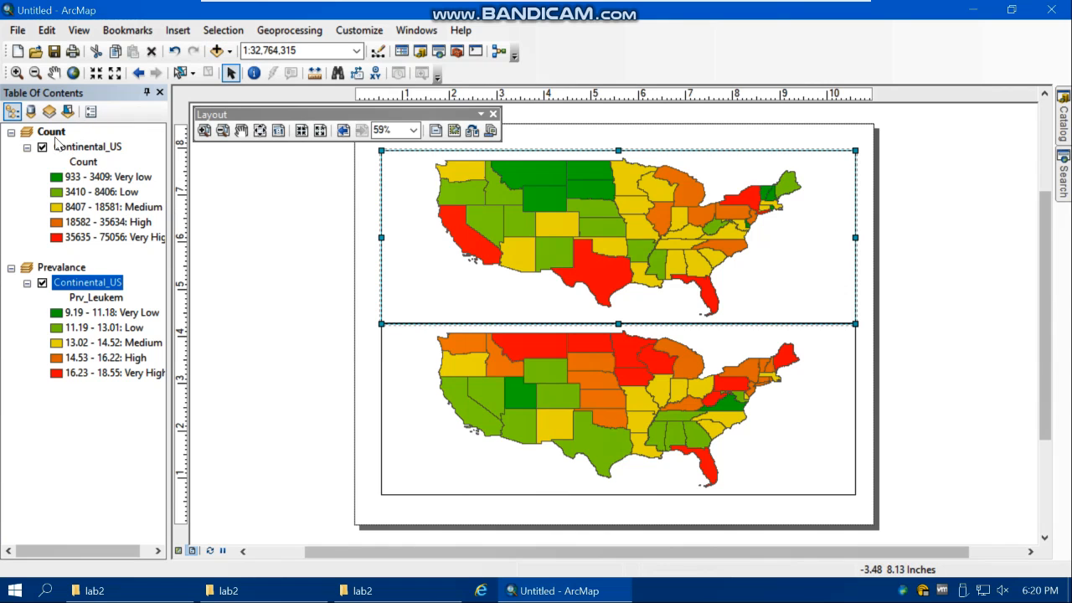
{"action": "left_click", "coordinate": [53, 136]}
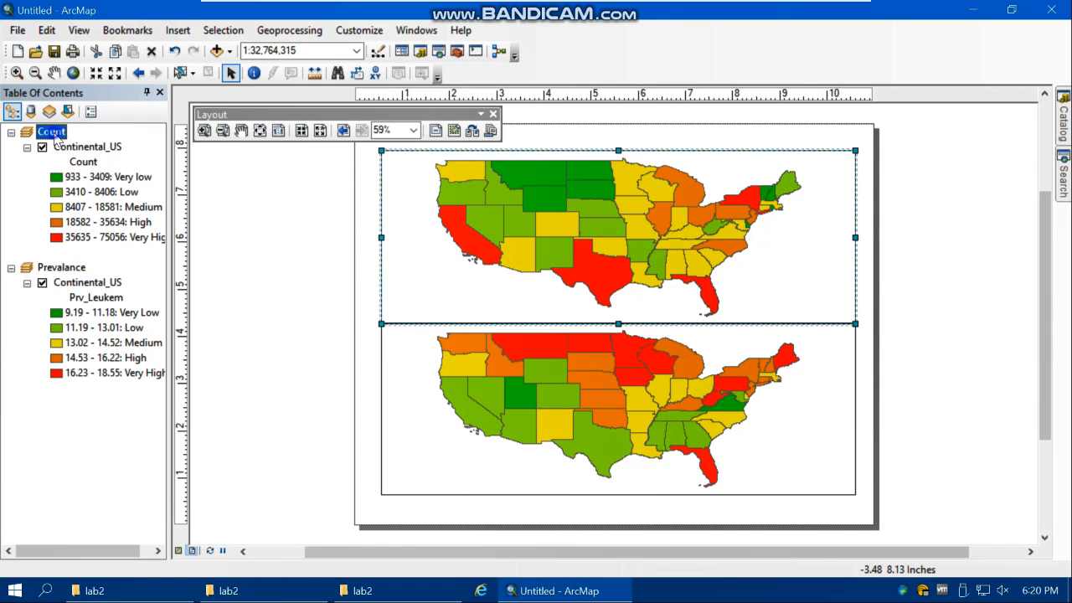
{"action": "right_click", "coordinate": [57, 140]}
{"action": "left_click", "coordinate": [117, 475]}
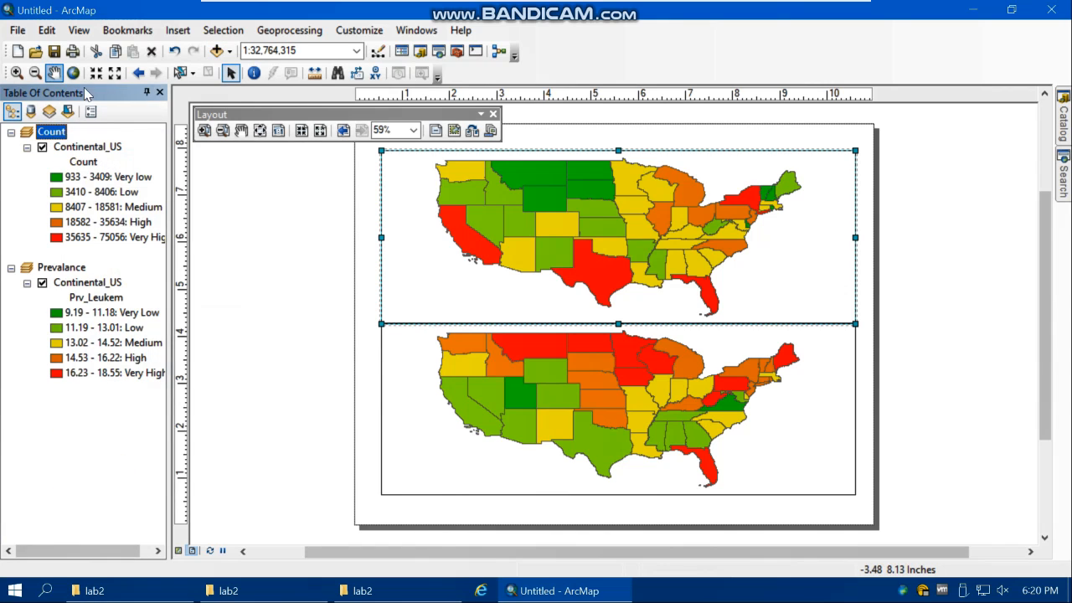
{"action": "left_click", "coordinate": [178, 32]}
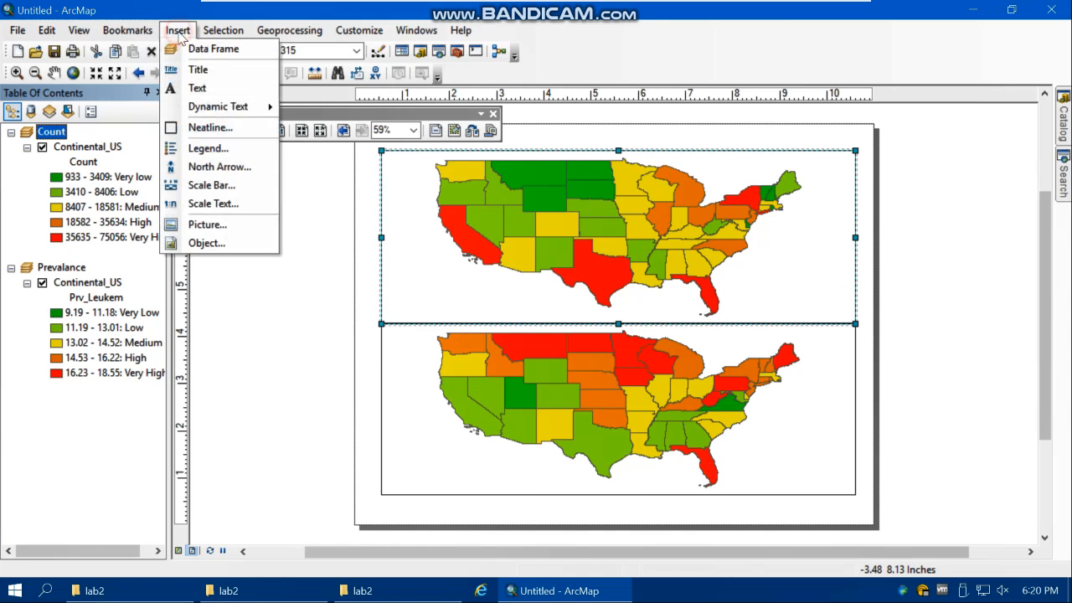
{"action": "left_click", "coordinate": [209, 148]}
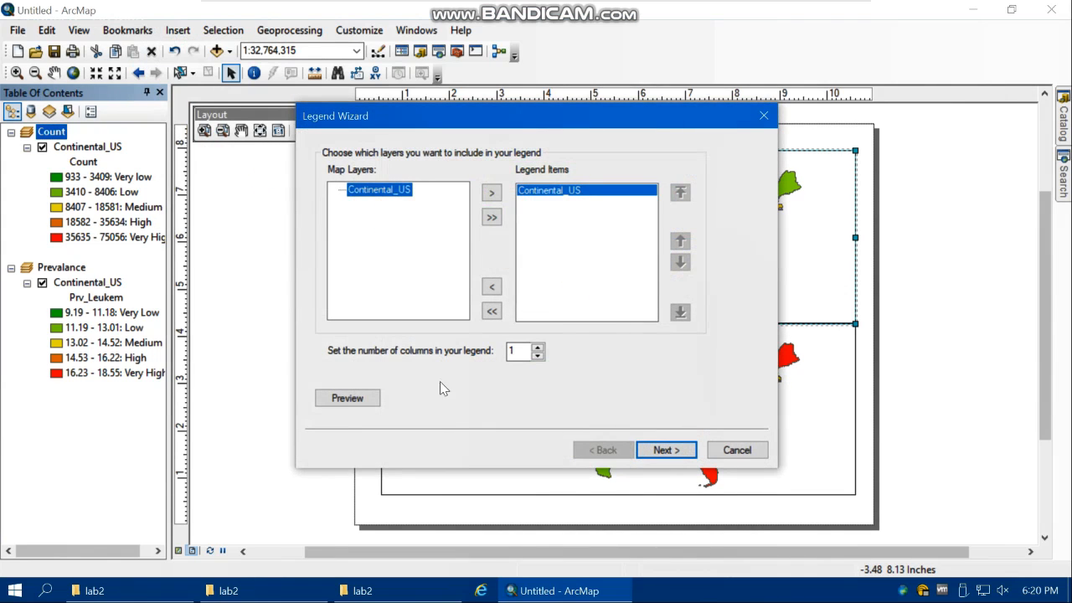
{"action": "left_click", "coordinate": [354, 399]}
{"action": "left_click", "coordinate": [666, 450]}
{"action": "left_click_drag", "start_coordinate": [568, 319], "coordinate": [295, 342]}
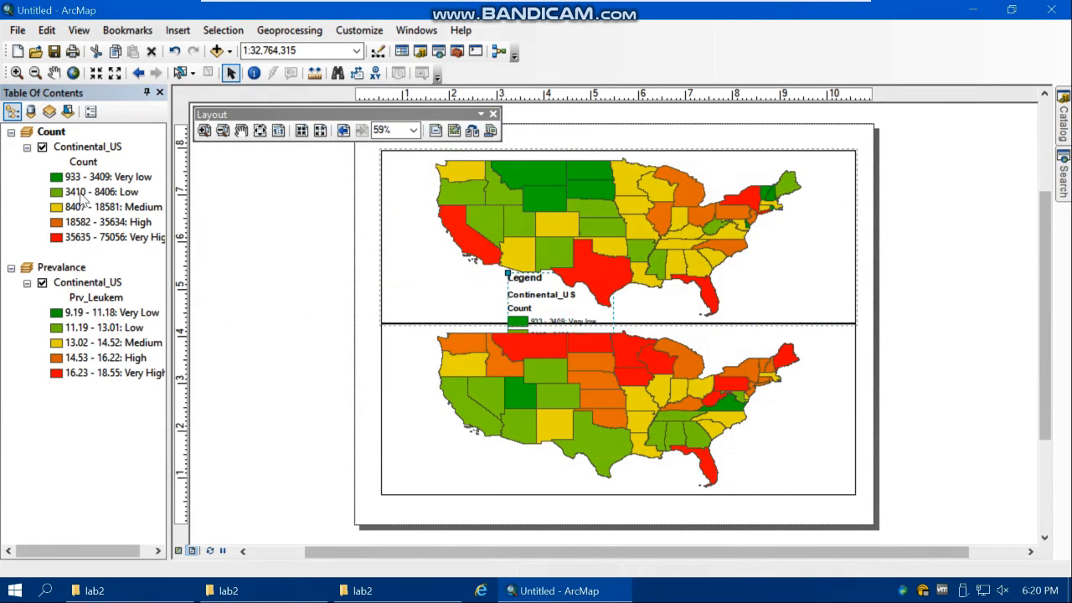
Step: Move the legend into the Count frame's lower-left corner and pan that frame's map to the right, clear of it
{"action": "left_click", "coordinate": [381, 243]}
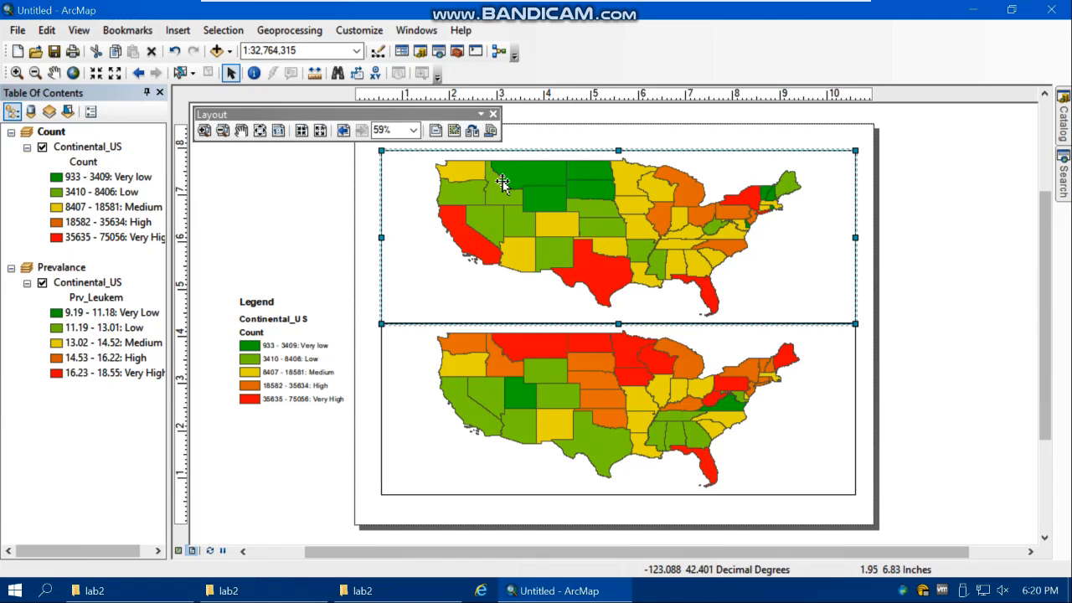
{"action": "left_click_drag", "start_coordinate": [275, 393], "coordinate": [423, 307]}
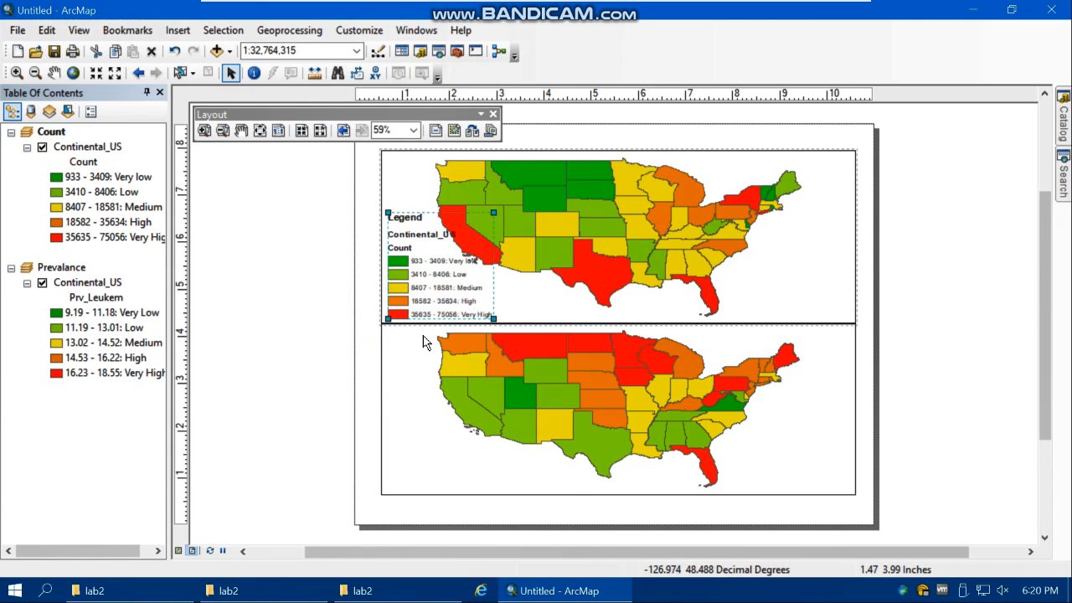
{"action": "left_click", "coordinate": [612, 256]}
{"action": "left_click", "coordinate": [53, 72]}
{"action": "left_click_drag", "start_coordinate": [656, 229], "coordinate": [708, 220]}
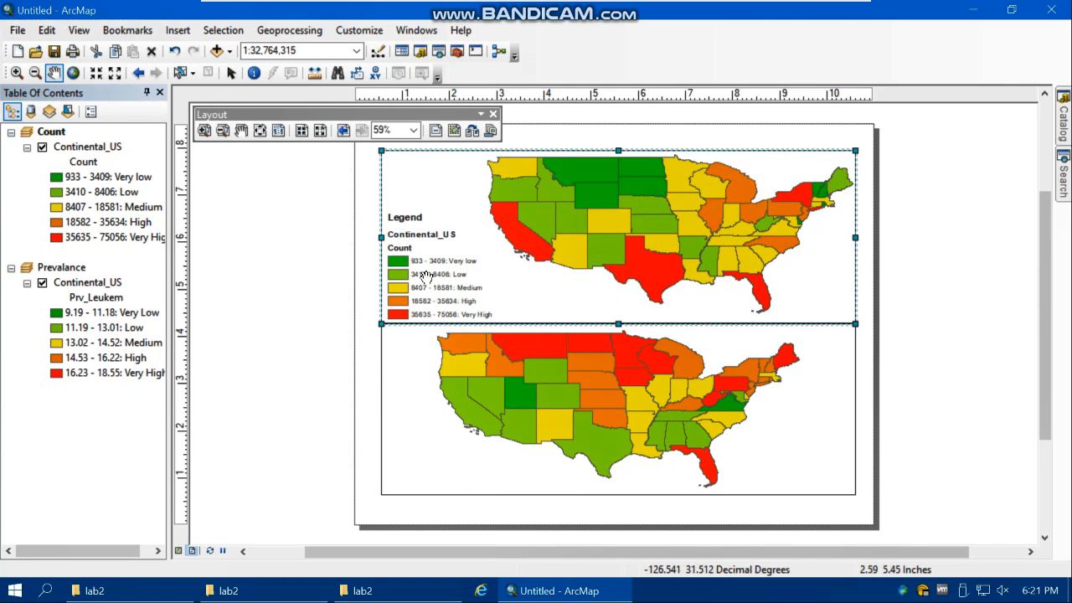
Step: Turn off the title of the Count frame's legend in its properties
{"action": "left_click", "coordinate": [231, 73]}
{"action": "left_click", "coordinate": [439, 275]}
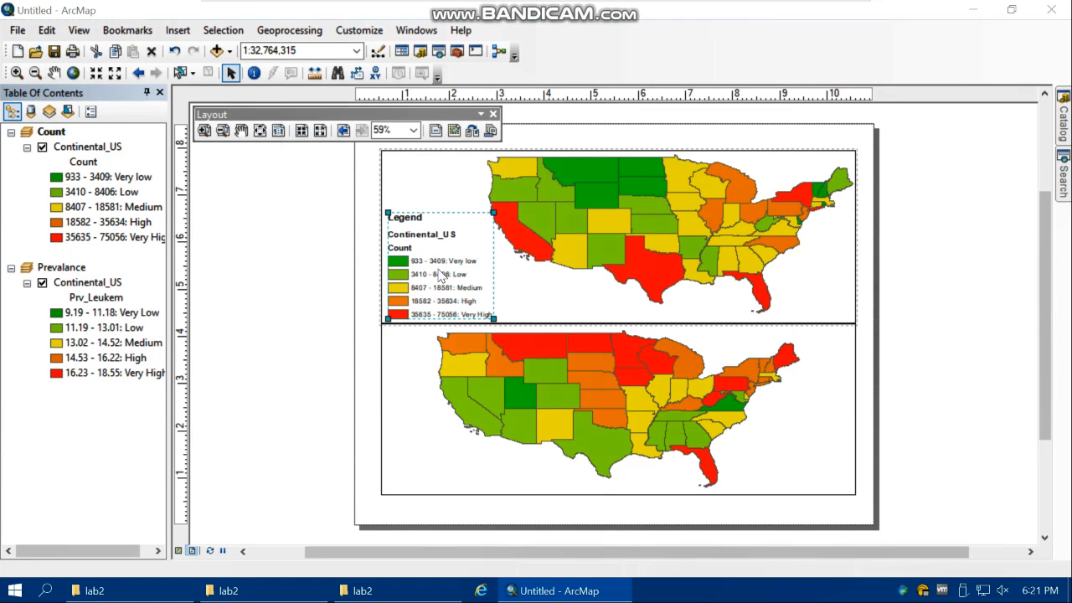
{"action": "double_click", "coordinate": [438, 276]}
{"action": "left_click", "coordinate": [323, 178]}
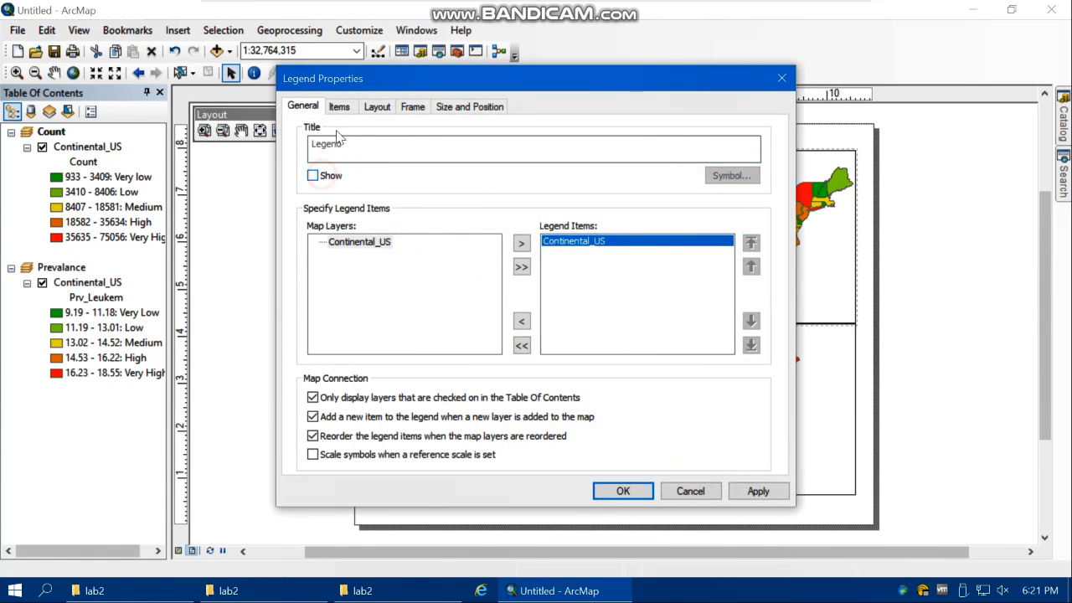
{"action": "left_click_drag", "start_coordinate": [438, 79], "coordinate": [297, 72]}
Step: Try the Horizontal Single Symbol Description Only style on the legend's Continental_US item
{"action": "left_click", "coordinate": [197, 98]}
{"action": "left_click", "coordinate": [228, 448]}
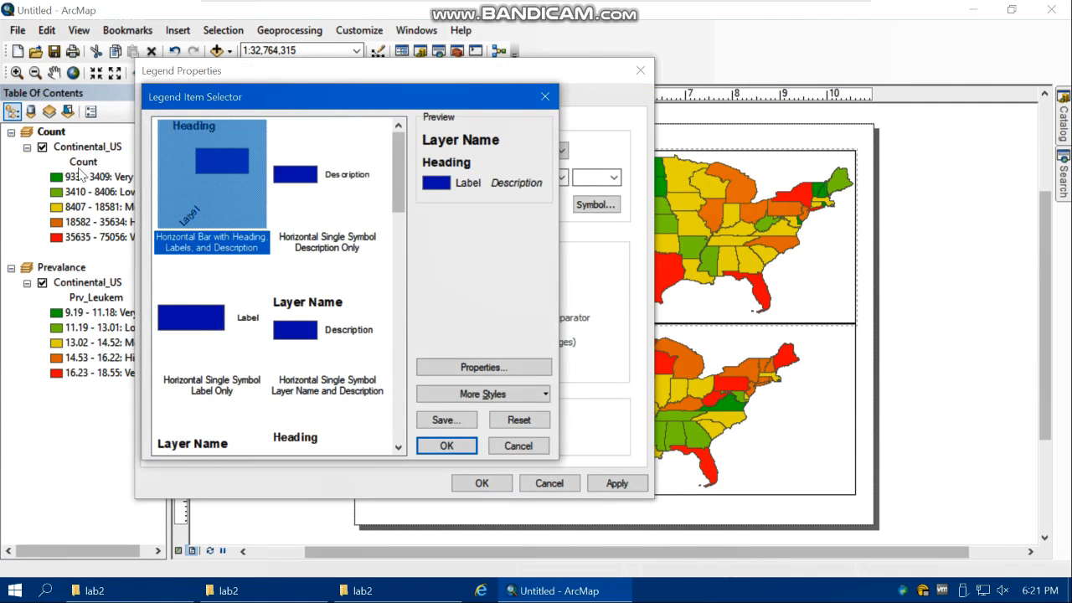
{"action": "left_click", "coordinate": [308, 179]}
{"action": "left_click", "coordinate": [446, 445]}
{"action": "left_click", "coordinate": [616, 483]}
{"action": "left_click_drag", "start_coordinate": [482, 79], "coordinate": [614, 55]}
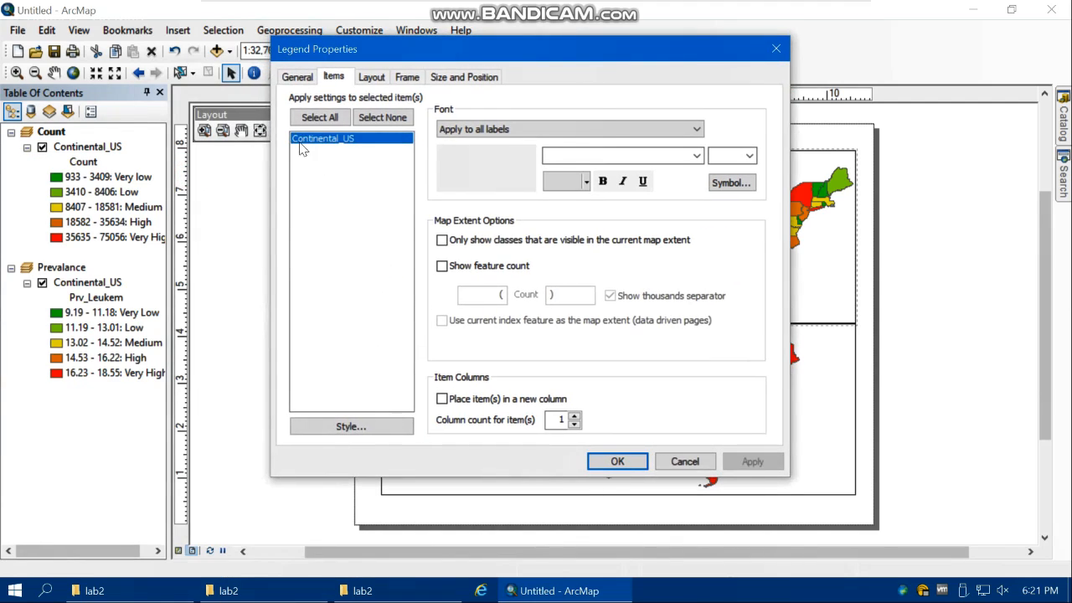
Step: Set the legend's Continental_US item to the Horizontal Single Symbol Layer Name and Label style and accept the legend properties
{"action": "left_click", "coordinate": [371, 433]}
{"action": "scroll", "coordinate": [399, 330], "scroll_direction": "down", "scroll_amount": 3}
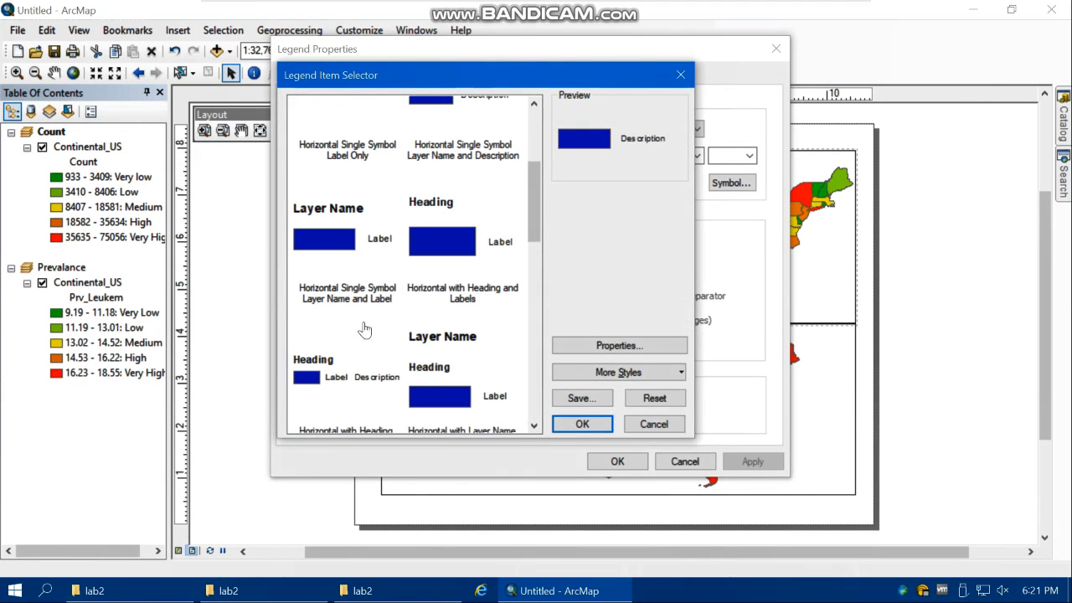
{"action": "left_click", "coordinate": [348, 251]}
{"action": "left_click", "coordinate": [580, 423]}
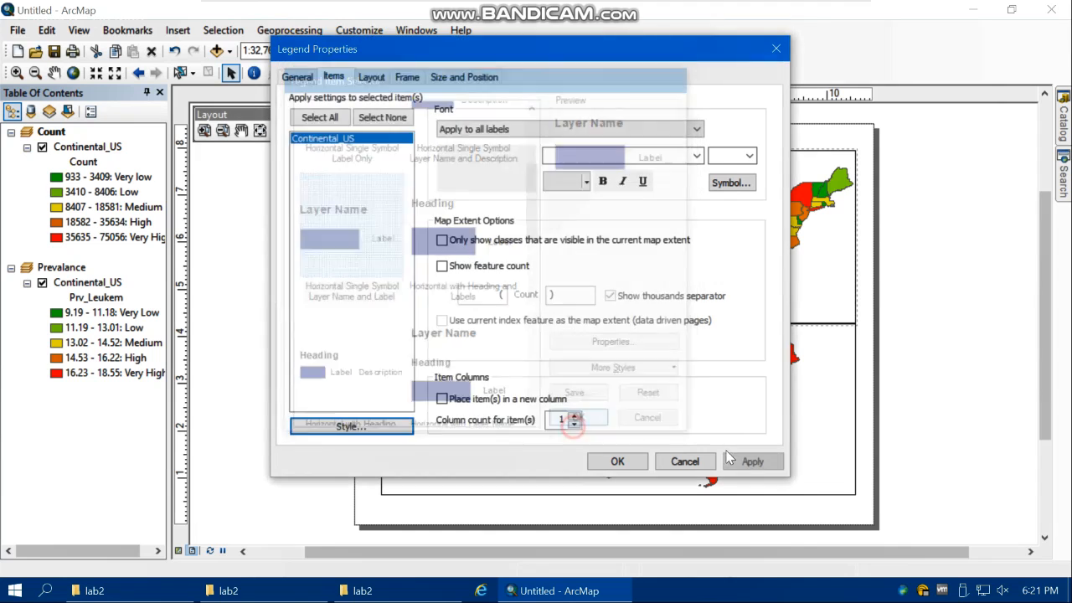
{"action": "left_click_drag", "start_coordinate": [529, 56], "coordinate": [419, 344]}
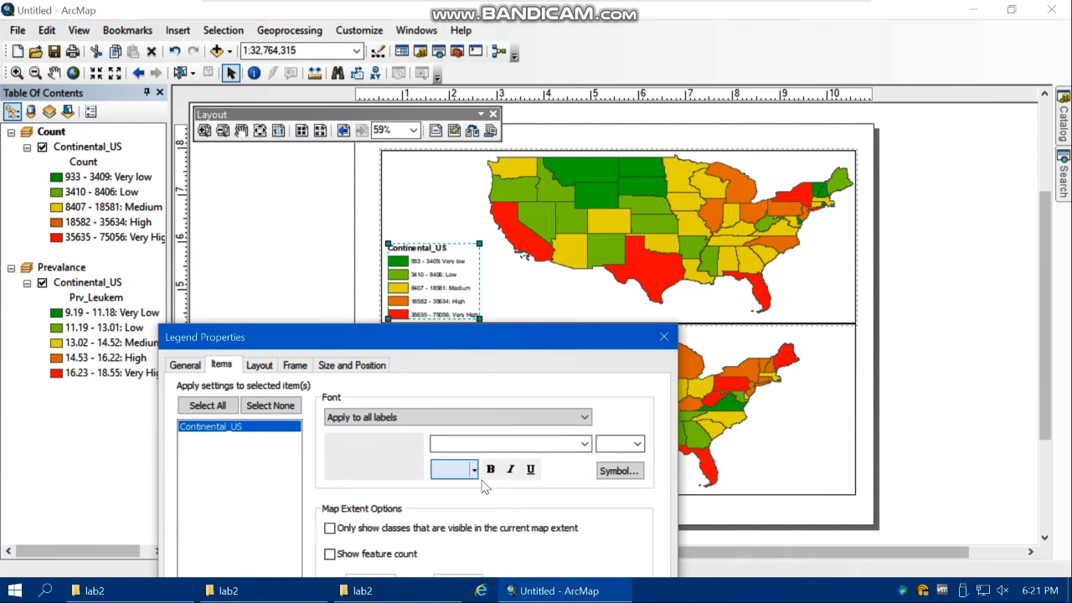
{"action": "left_click_drag", "start_coordinate": [421, 338], "coordinate": [477, 104]}
{"action": "left_click", "coordinate": [561, 514]}
Step: Rename the Count frame's Continental_US layer as "Count Leukemia"
{"action": "left_click", "coordinate": [86, 146]}
{"action": "left_click", "coordinate": [87, 147]}
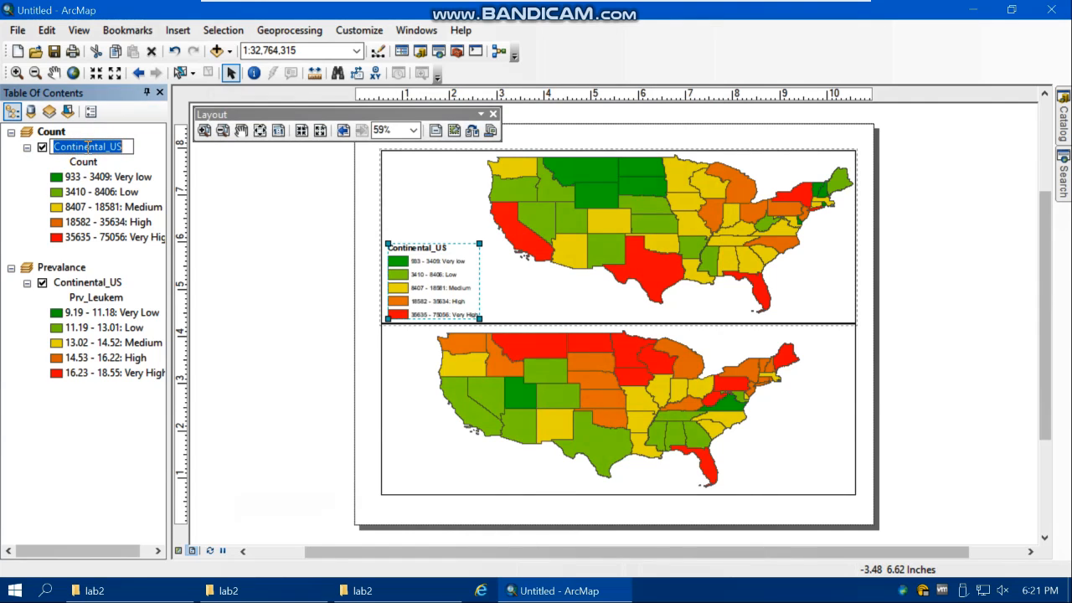
{"action": "type", "text": "Count"}
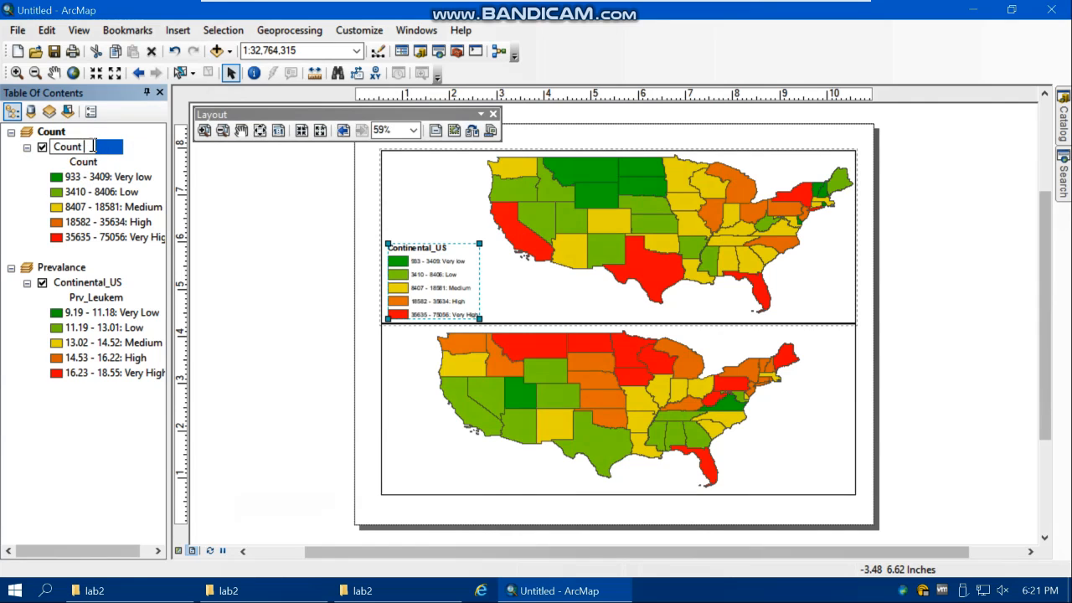
{"action": "type", "text": " Leukiemia"}
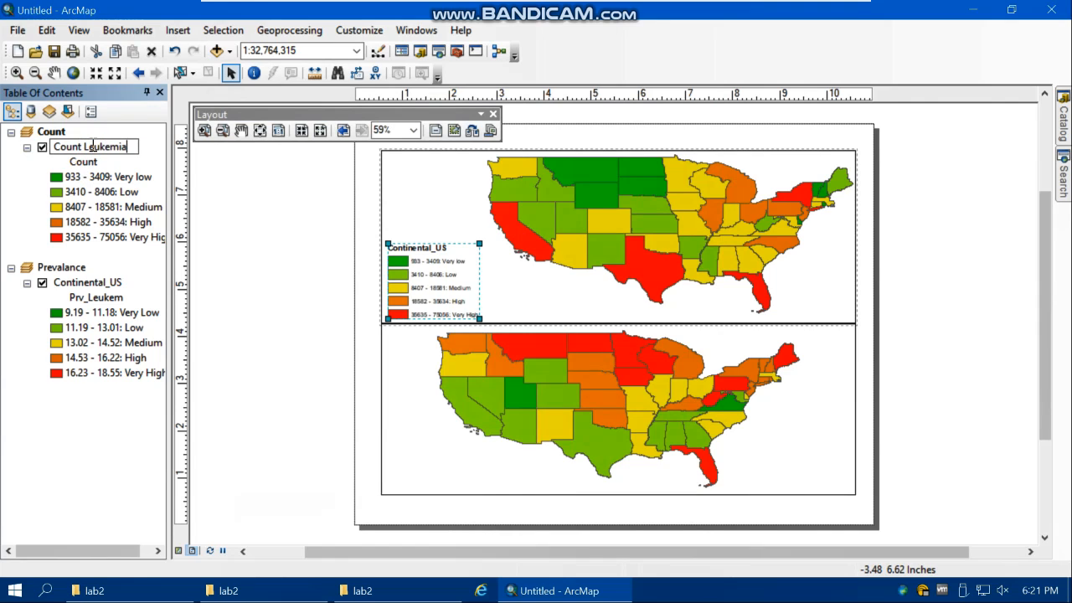
{"action": "key", "text": "Return"}
{"action": "left_click", "coordinate": [245, 264]}
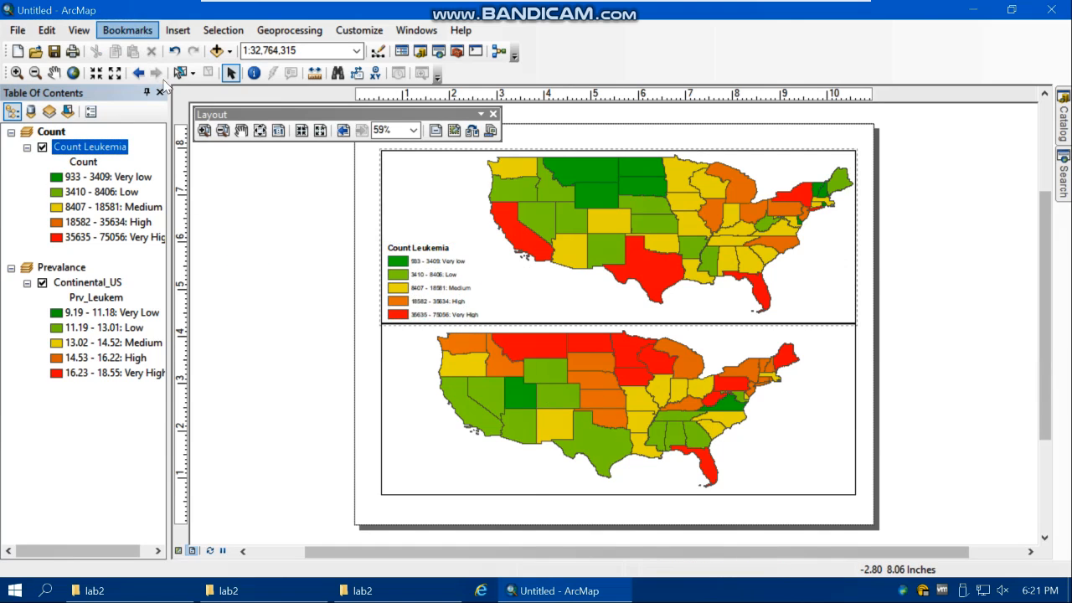
Step: Pan the Prevalance map to the right and insert a one-column Continental_US legend in that frame's lower-left corner
{"action": "left_click", "coordinate": [53, 73]}
{"action": "left_click_drag", "start_coordinate": [594, 390], "coordinate": [646, 382]}
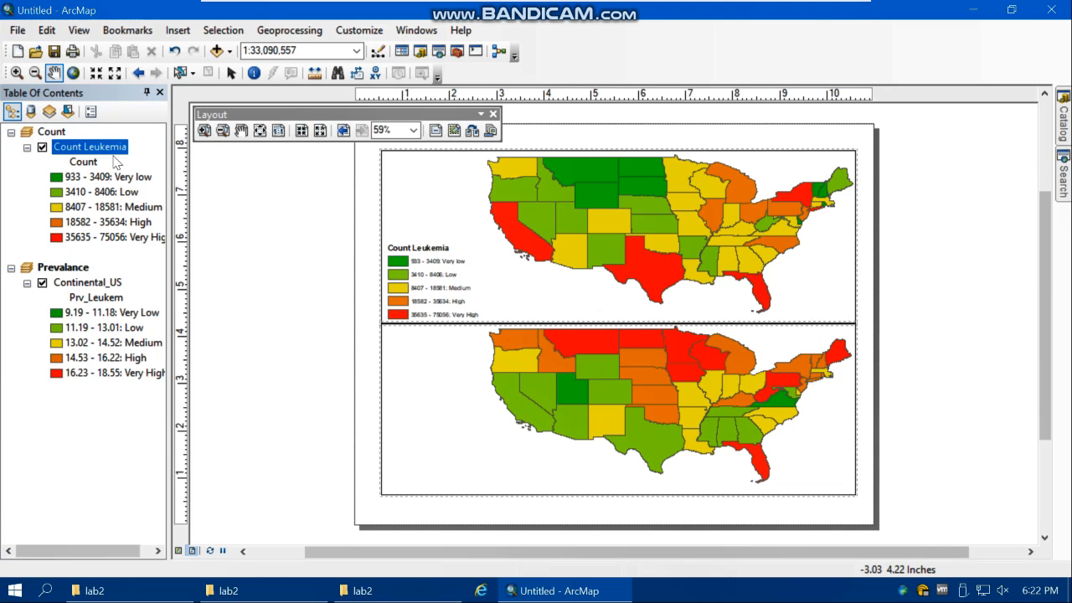
{"action": "left_click", "coordinate": [177, 30]}
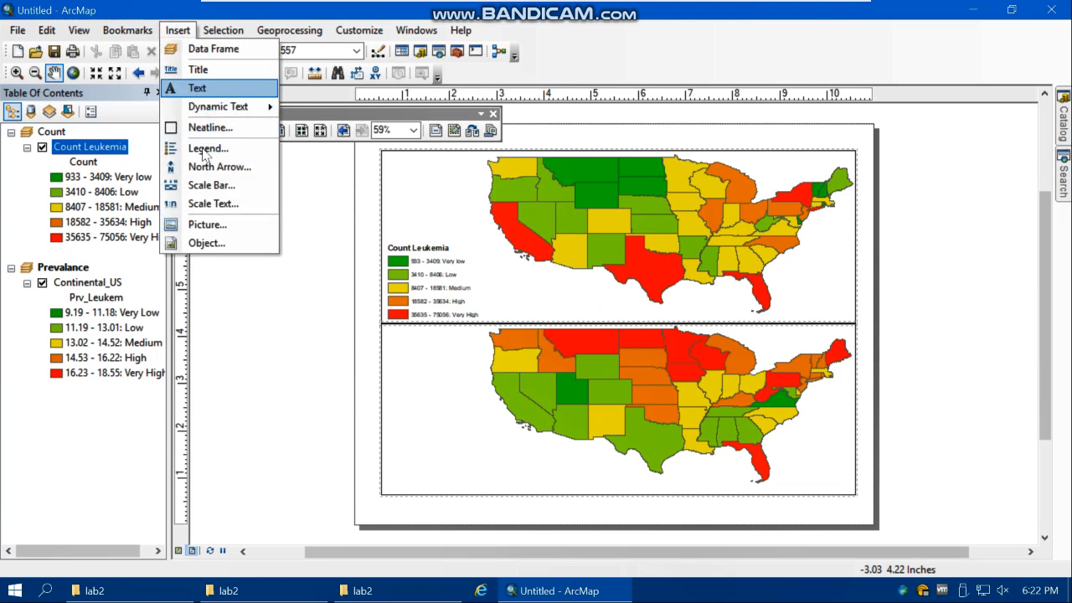
{"action": "left_click", "coordinate": [196, 148]}
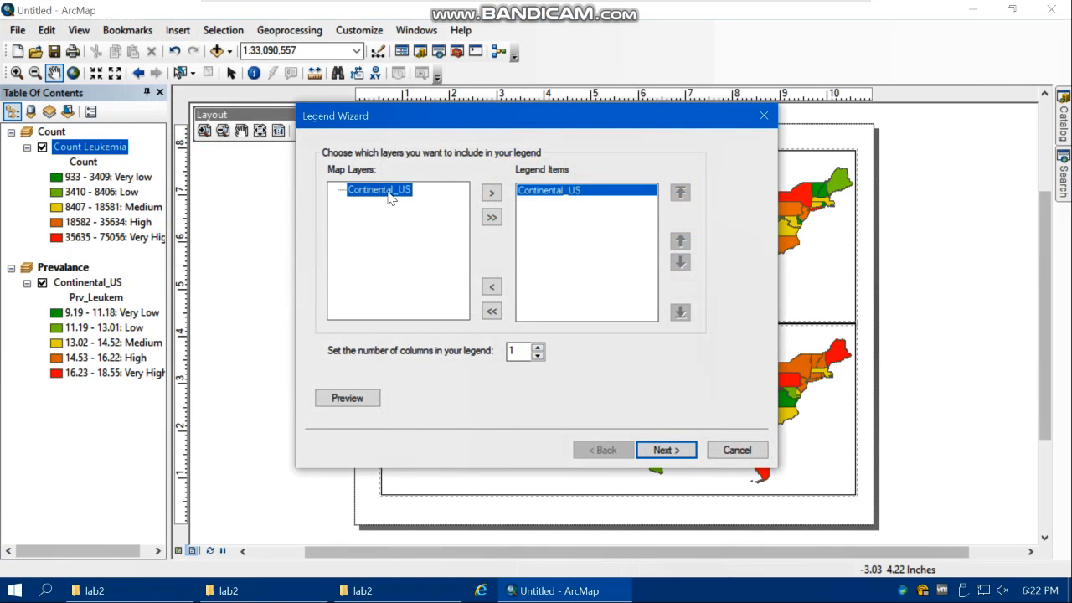
{"action": "left_click", "coordinate": [358, 400]}
{"action": "left_click", "coordinate": [665, 450]}
{"action": "left_click_drag", "start_coordinate": [550, 331], "coordinate": [441, 430]}
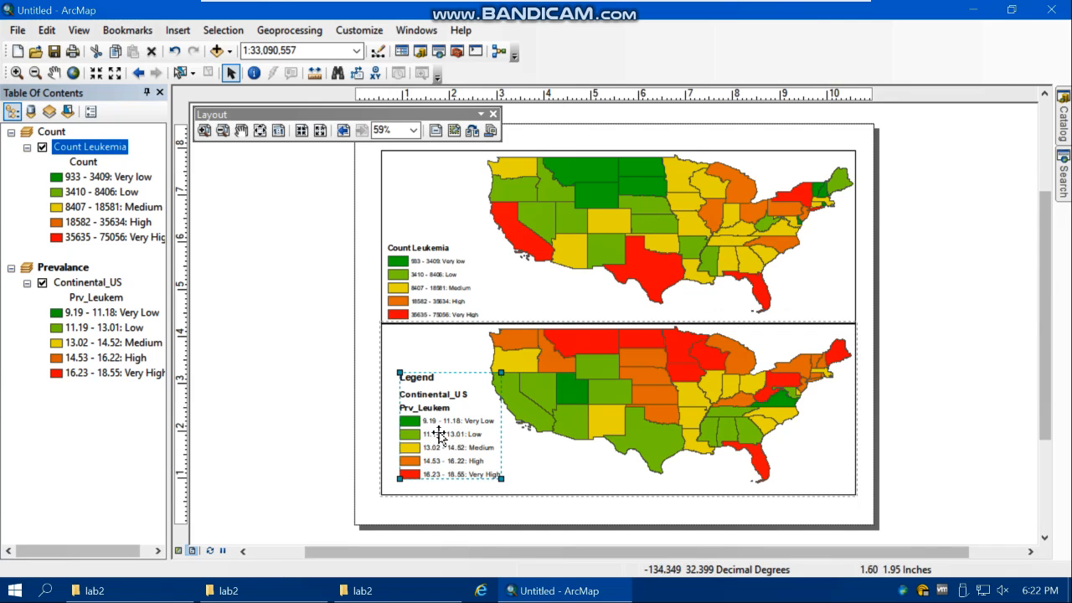
{"action": "left_click_drag", "start_coordinate": [446, 436], "coordinate": [436, 444]}
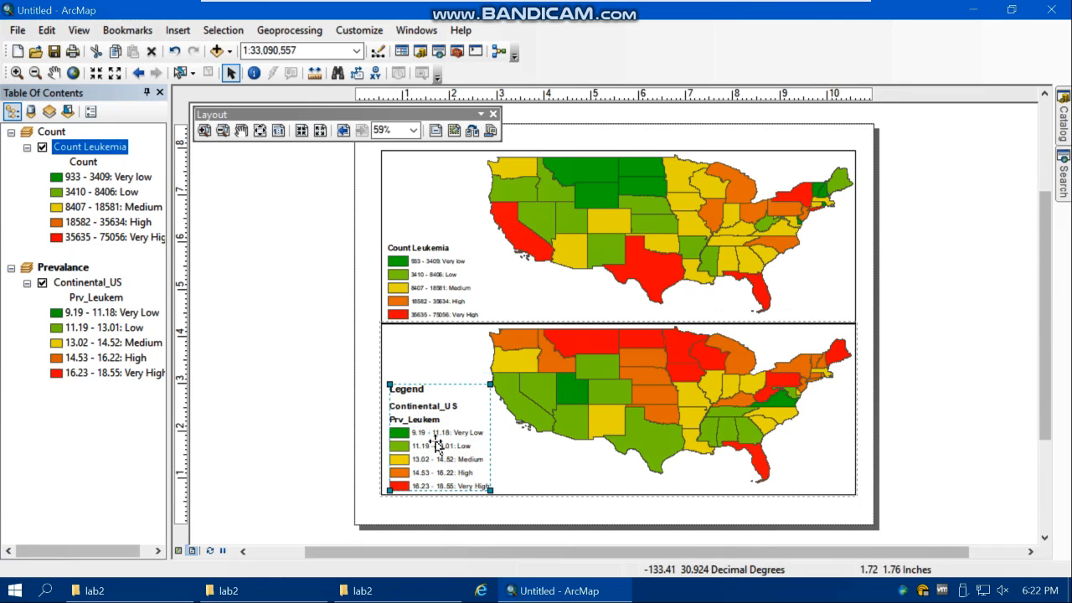
Step: Turn off the title of the Prevalance frame's legend in its properties
{"action": "double_click", "coordinate": [437, 443]}
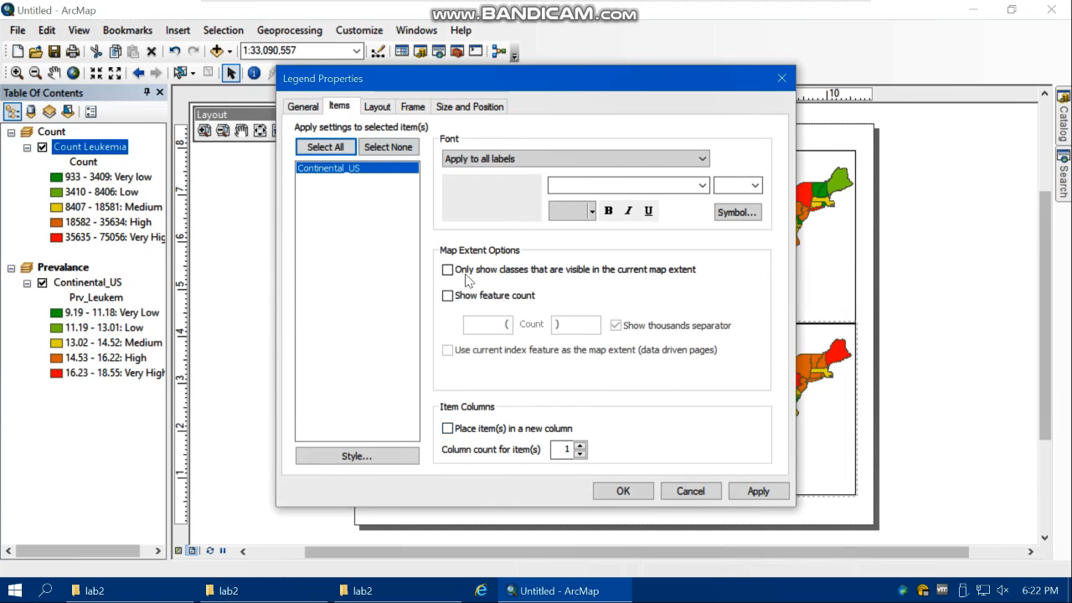
{"action": "left_click", "coordinate": [308, 108]}
{"action": "left_click", "coordinate": [313, 175]}
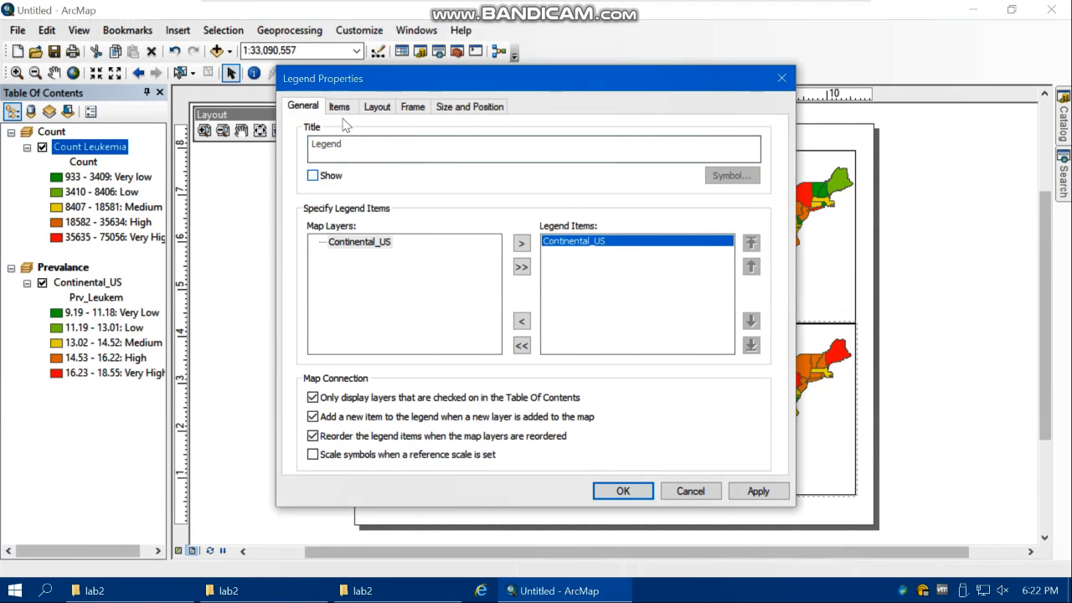
Step: Set the Continental_US item of the Prevalance legend to the Horizontal Single Symbol Layer Name and Label style and accept the legend properties
{"action": "left_click", "coordinate": [339, 107]}
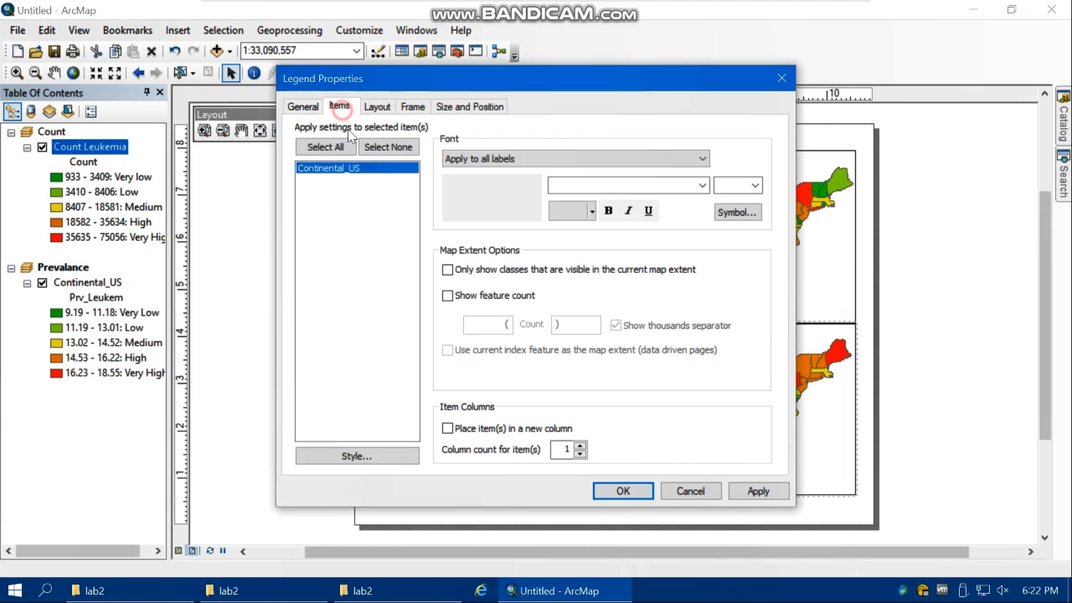
{"action": "left_click", "coordinate": [352, 457]}
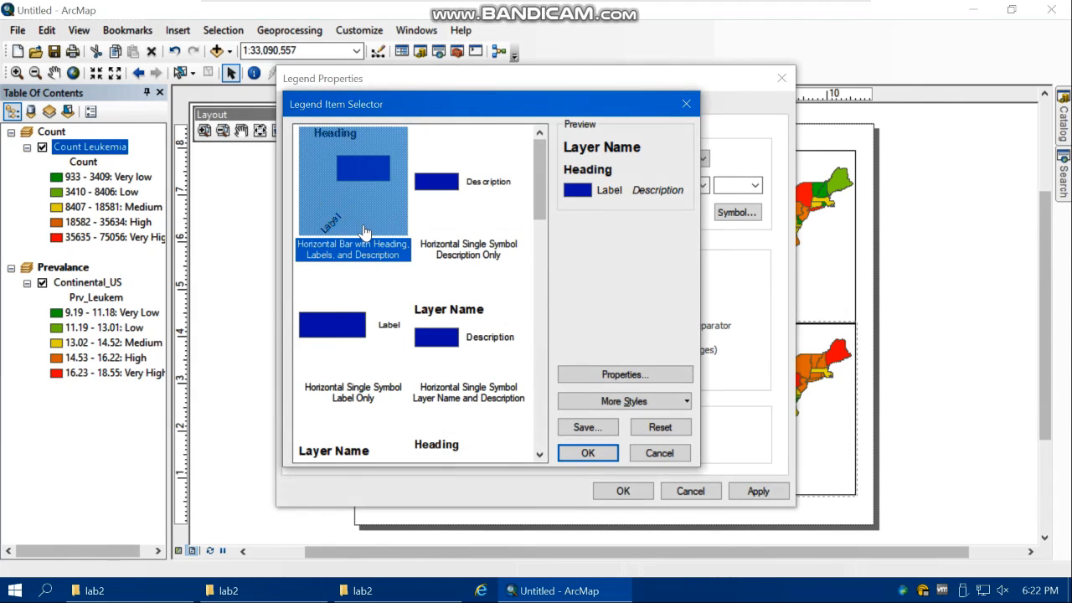
{"action": "scroll", "coordinate": [403, 377], "scroll_direction": "down", "scroll_amount": 3}
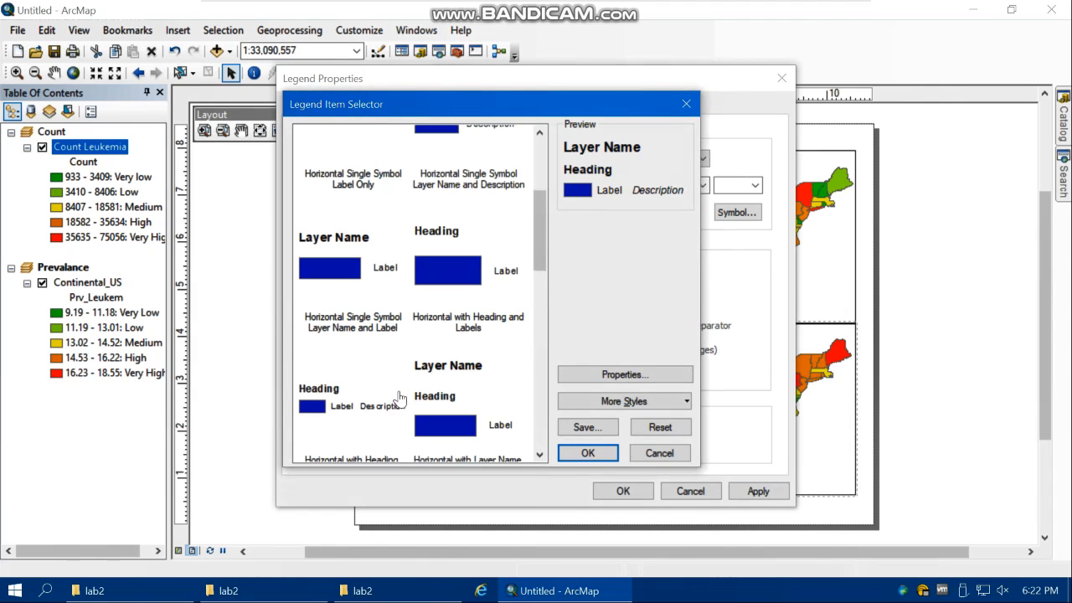
{"action": "left_click", "coordinate": [346, 287]}
{"action": "left_click", "coordinate": [588, 453]}
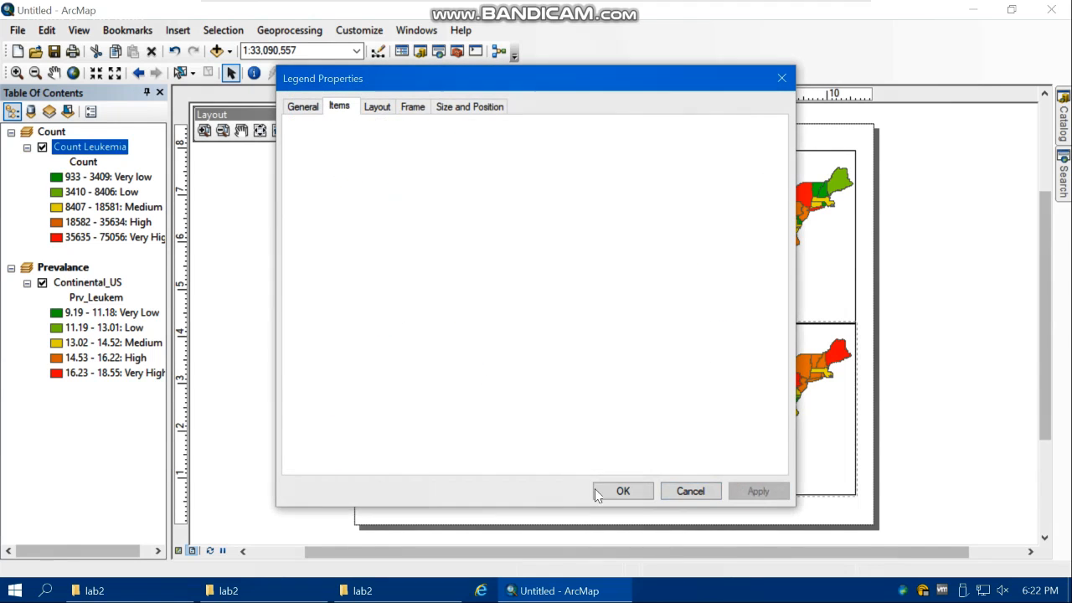
{"action": "left_click", "coordinate": [607, 488]}
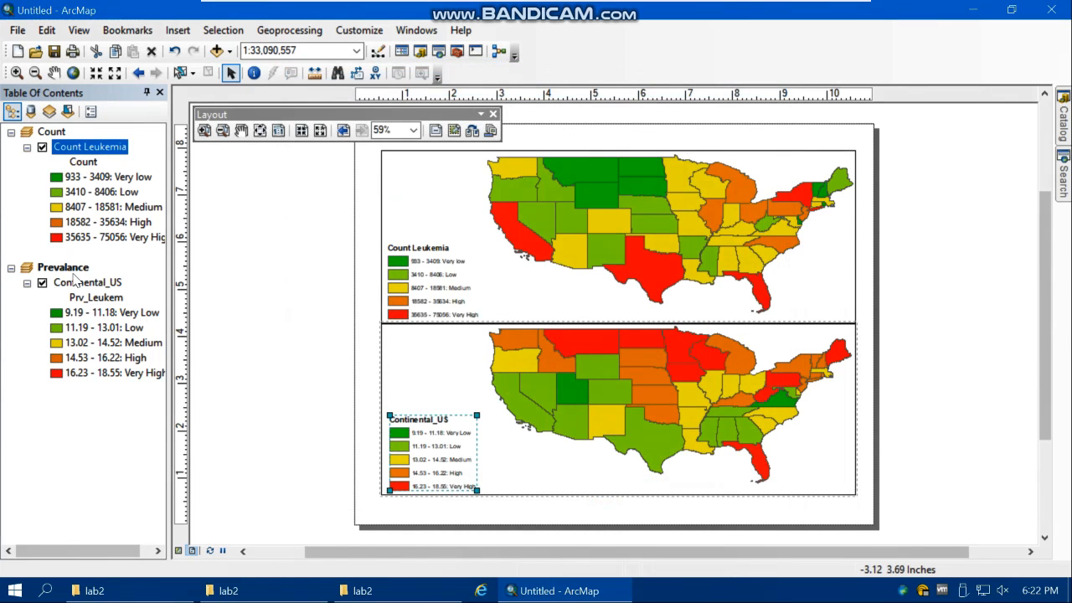
Step: Rename the Prevalance frame's Continental_US layer as "Prevalance Leukemia" and deselect the legend
{"action": "left_click", "coordinate": [68, 270]}
{"action": "left_click", "coordinate": [86, 285]}
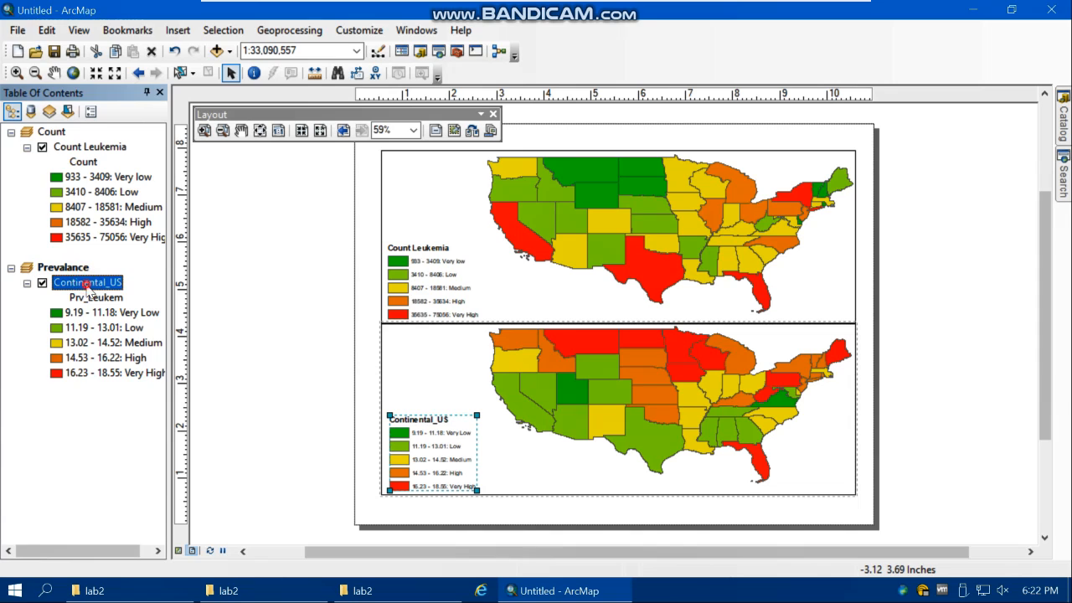
{"action": "left_click", "coordinate": [94, 285]}
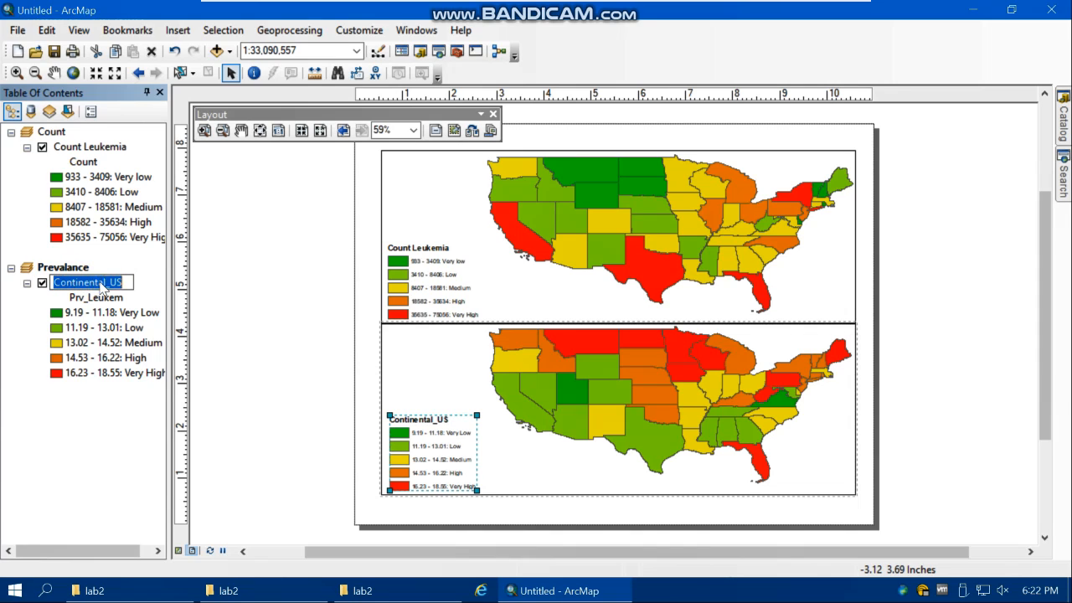
{"action": "type", "text": "Prevala"}
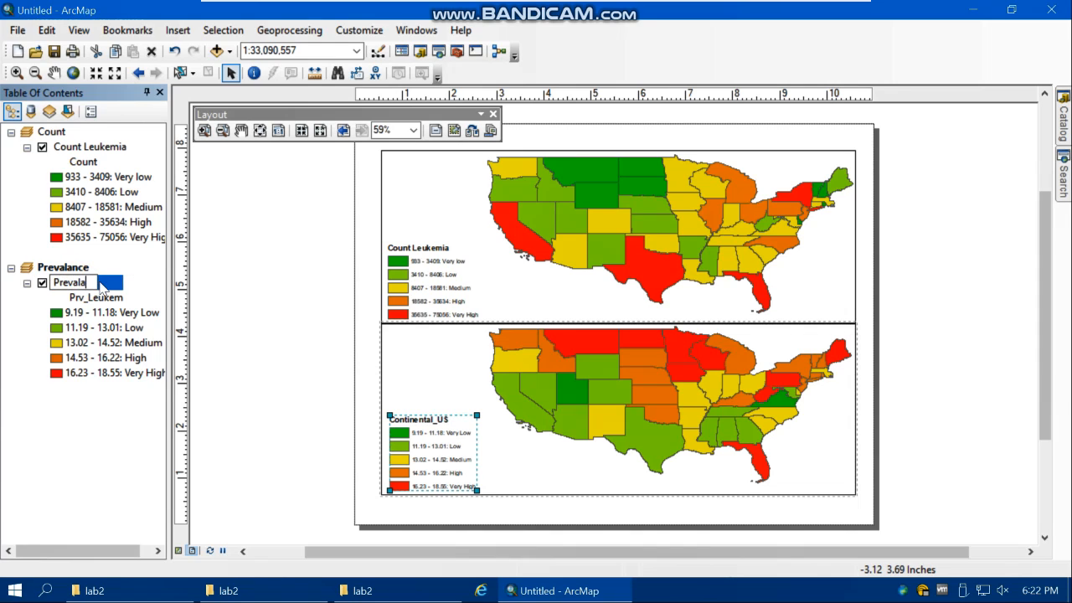
{"action": "type", "text": "nce Leukemia"}
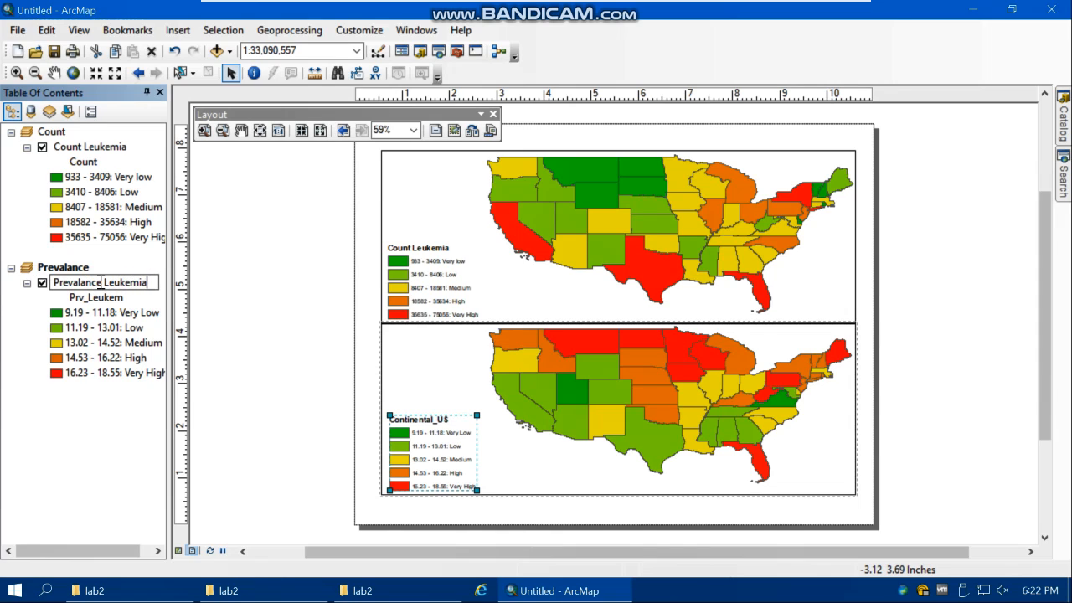
{"action": "key", "text": "Return"}
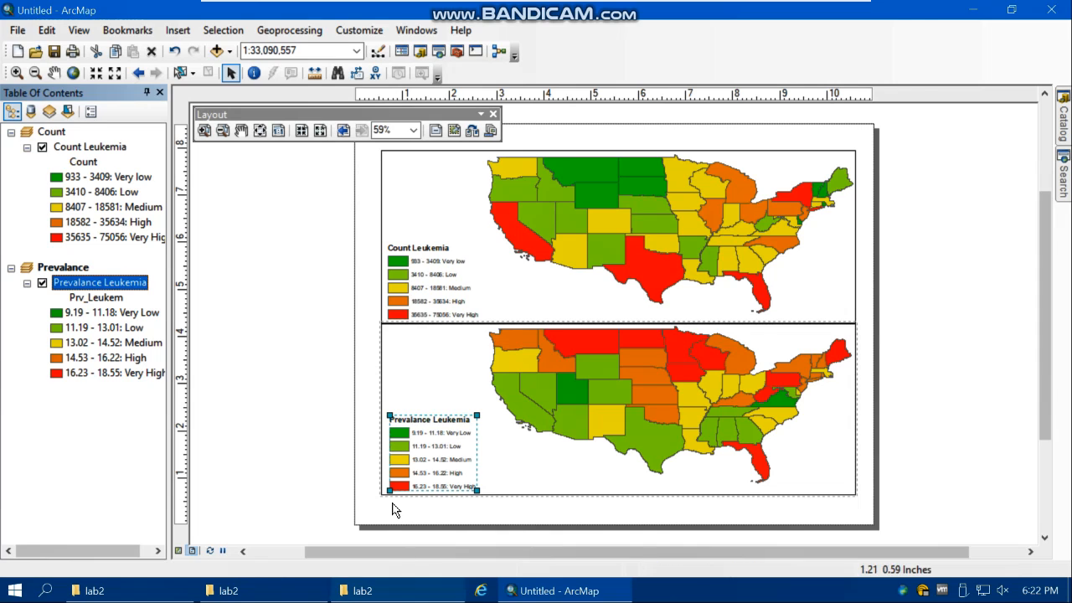
{"action": "left_click", "coordinate": [349, 433]}
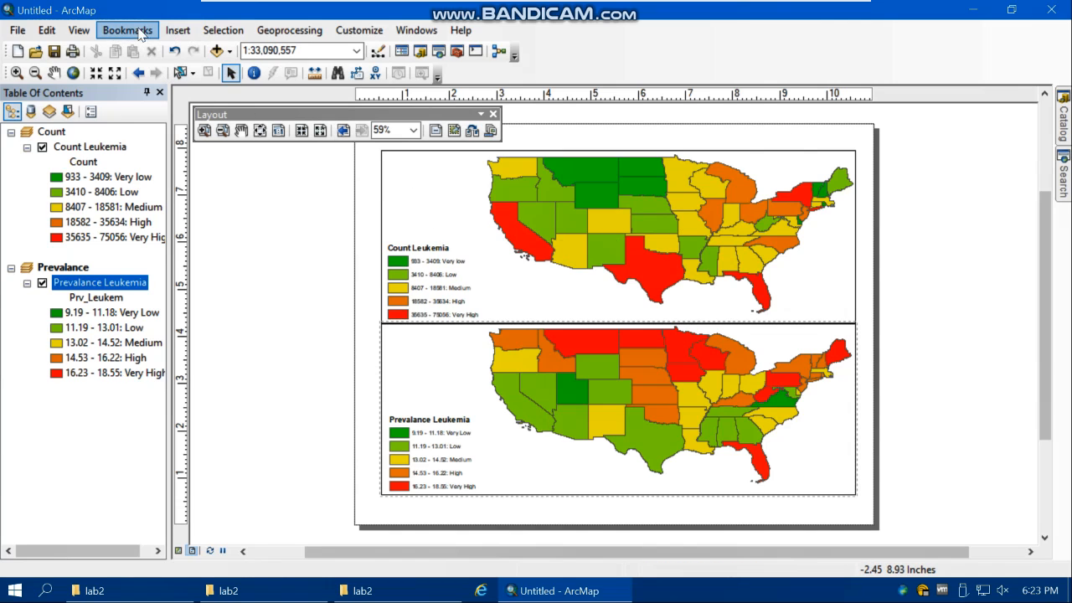
Step: Insert a text element in the layout and move it to the upper-left corner of the Count frame
{"action": "left_click", "coordinate": [177, 30]}
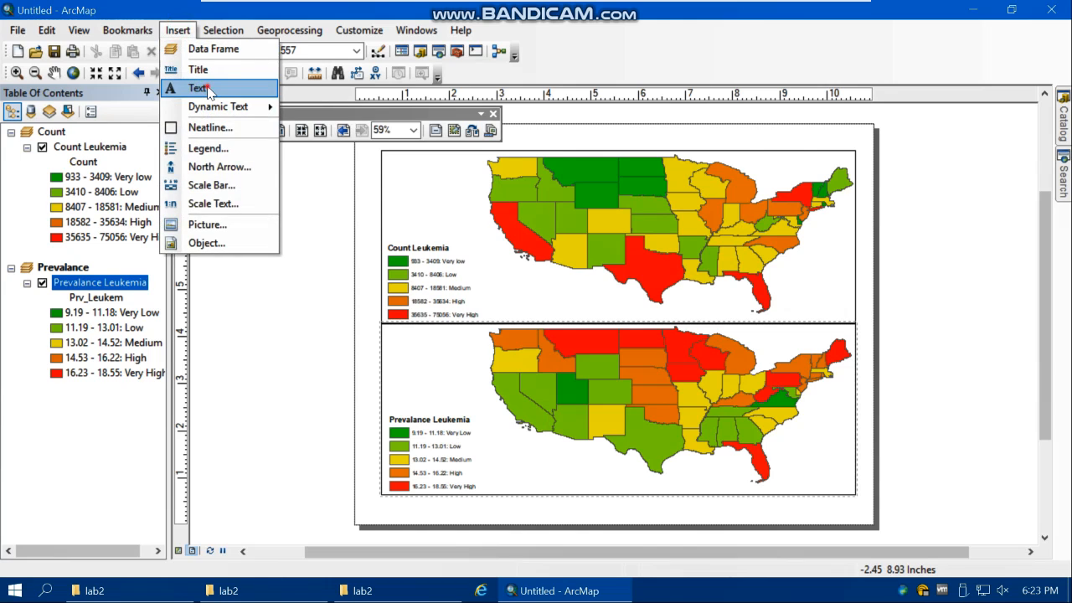
{"action": "left_click", "coordinate": [202, 89]}
{"action": "left_click", "coordinate": [615, 324]}
{"action": "left_click", "coordinate": [565, 303]}
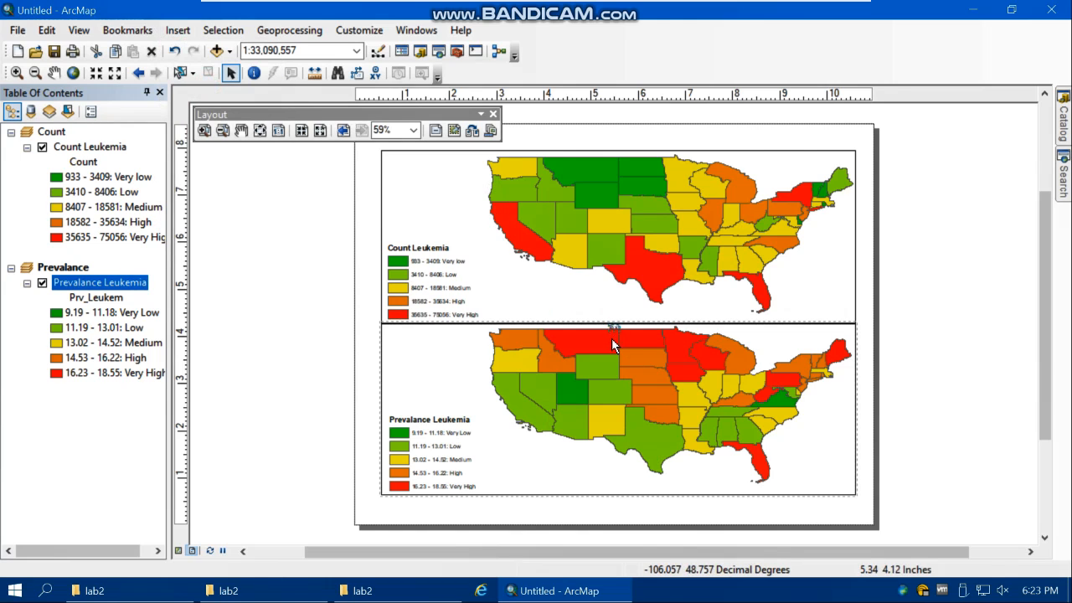
{"action": "left_click", "coordinate": [612, 326]}
{"action": "left_click", "coordinate": [564, 366]}
{"action": "left_click", "coordinate": [614, 328]}
{"action": "left_click_drag", "start_coordinate": [614, 328], "coordinate": [409, 172]}
Step: Change the new text element to "(a)" and format it as bold Arial, size 16
{"action": "double_click", "coordinate": [407, 170]}
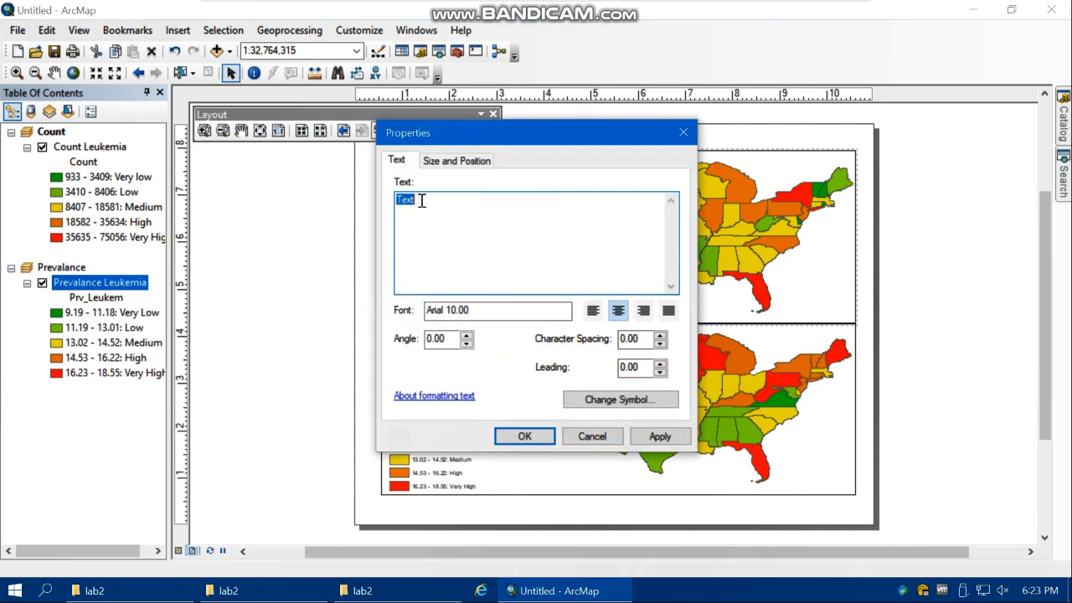
{"action": "type", "text": "0"}
{"action": "left_click", "coordinate": [660, 401]}
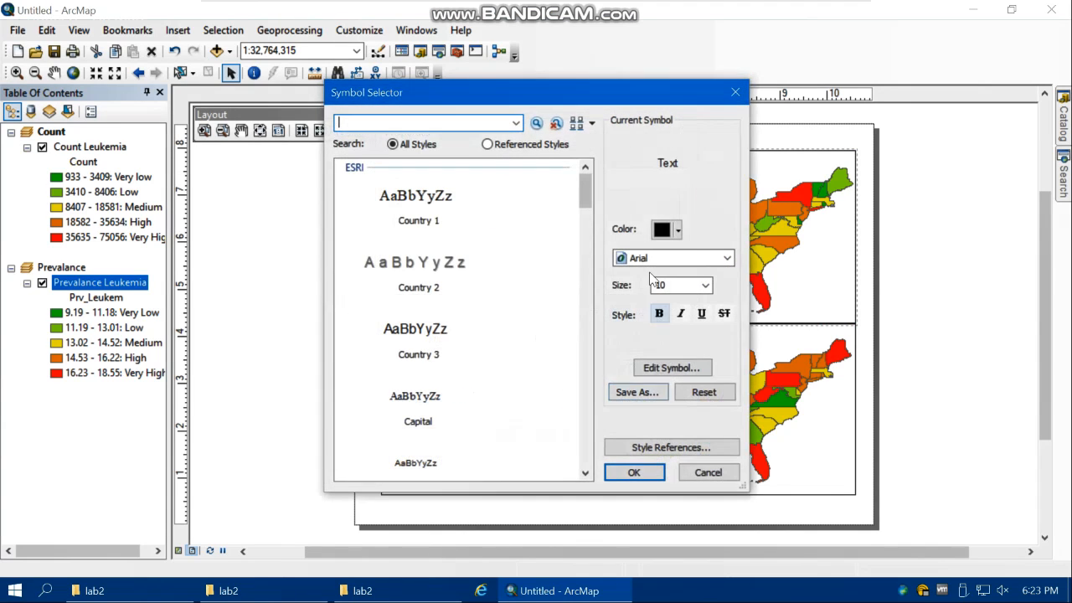
{"action": "left_click", "coordinate": [705, 285]}
{"action": "left_click", "coordinate": [663, 343]}
{"action": "left_click", "coordinate": [660, 314]}
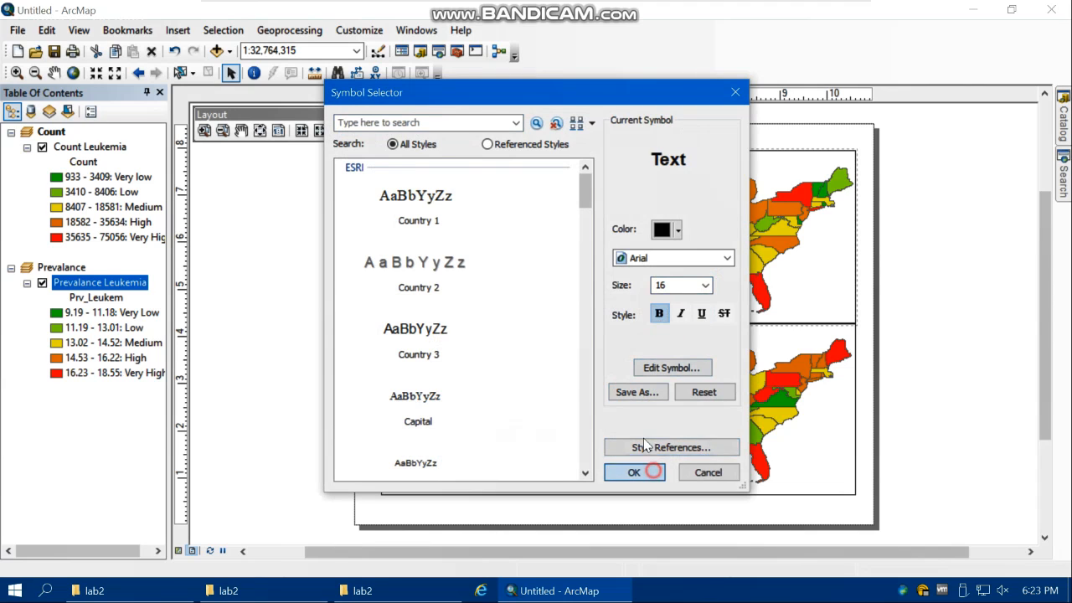
{"action": "left_click", "coordinate": [634, 472]}
{"action": "left_click", "coordinate": [525, 436]}
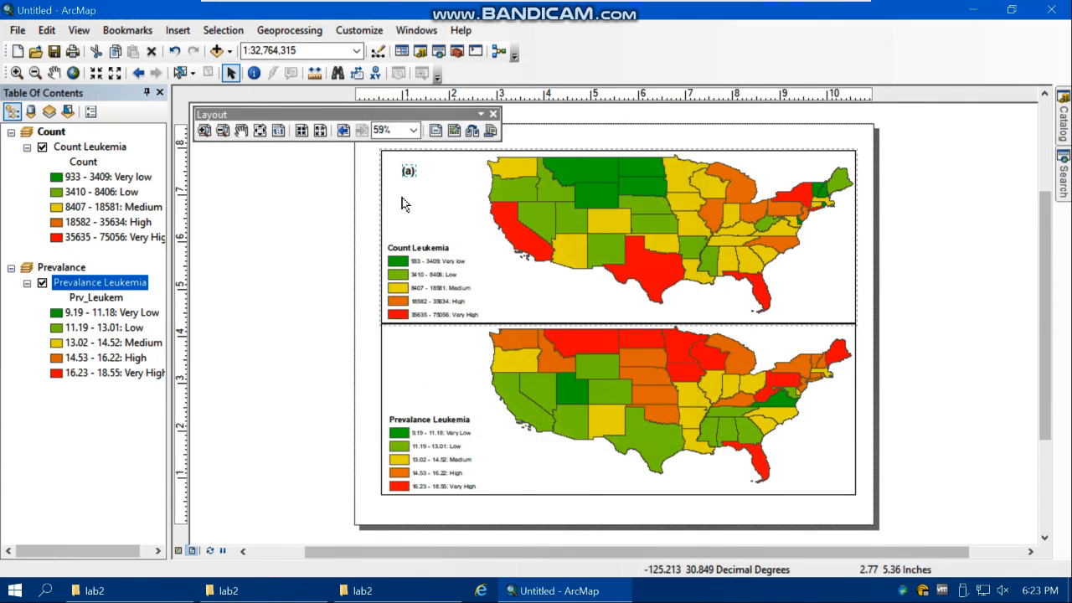
Step: Duplicate the "(a)" label, place the copy in the upper-left corner of the Prevalance frame and change its text to "(b)"
{"action": "left_click", "coordinate": [172, 31]}
{"action": "left_click", "coordinate": [169, 31]}
{"action": "left_click", "coordinate": [408, 172]}
{"action": "key", "text": "ctrl+v"}
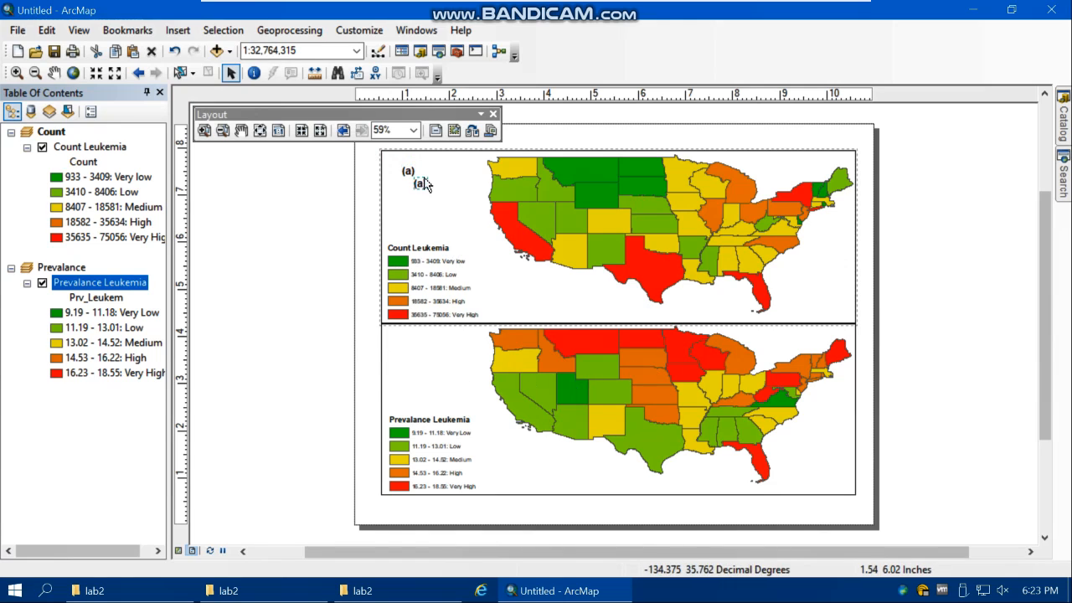
{"action": "left_click", "coordinate": [421, 183]}
{"action": "left_click_drag", "start_coordinate": [423, 239], "coordinate": [409, 343]}
{"action": "double_click", "coordinate": [409, 343]}
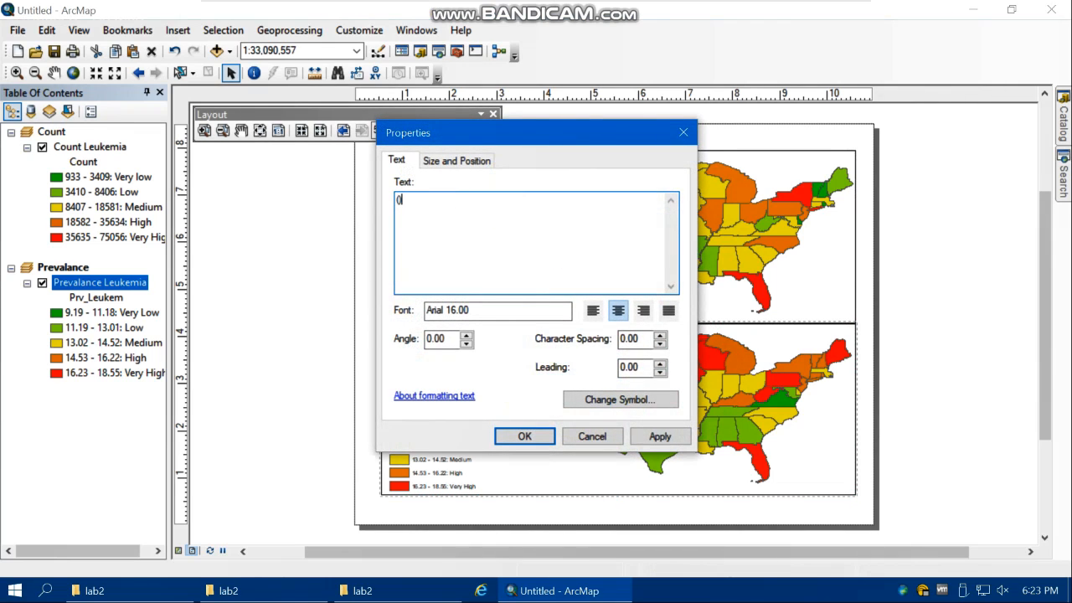
{"action": "left_click", "coordinate": [524, 436]}
{"action": "left_click", "coordinate": [354, 330]}
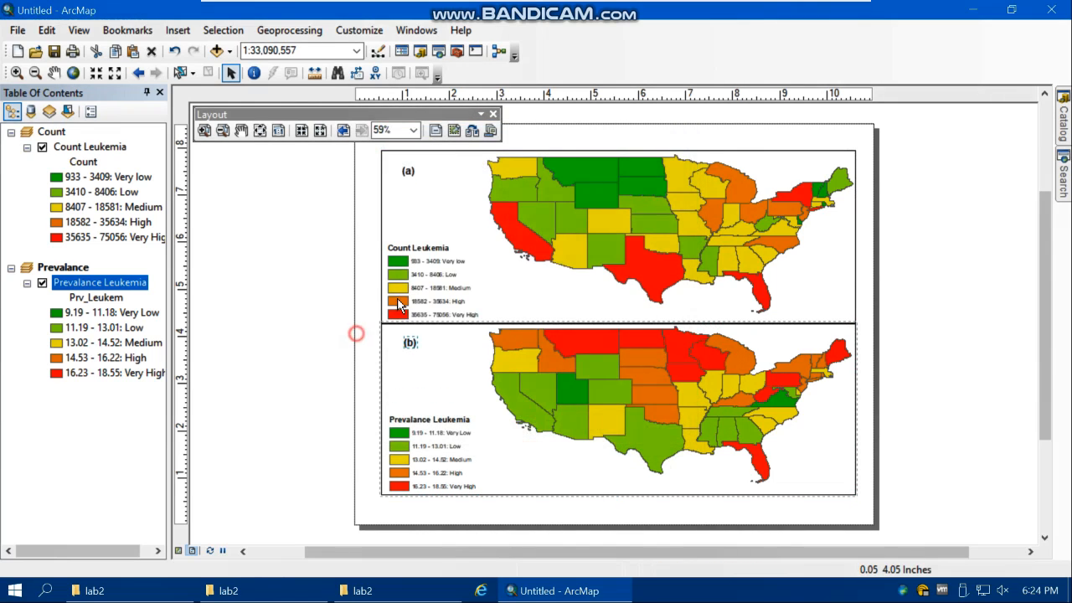
Step: Close the Layout toolbar and add the title "Spatial Distribution of Leukemia Cancer (a) Count (b) prevalance rate" above the Count map
{"action": "left_click", "coordinate": [493, 114]}
{"action": "left_click", "coordinate": [177, 30]}
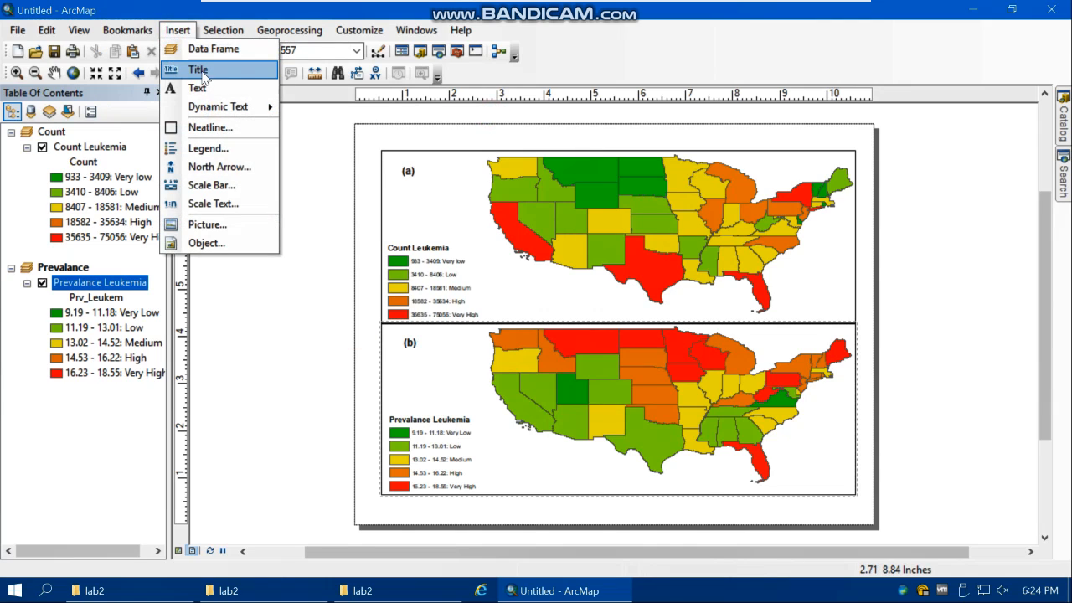
{"action": "left_click", "coordinate": [199, 71]}
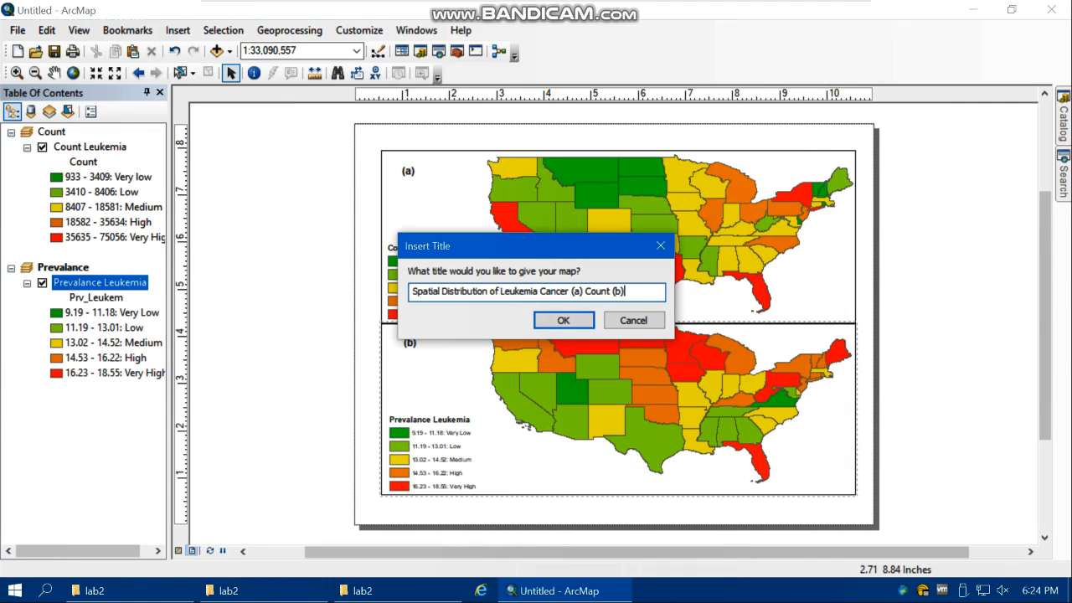
{"action": "type", "text": "lance rate"}
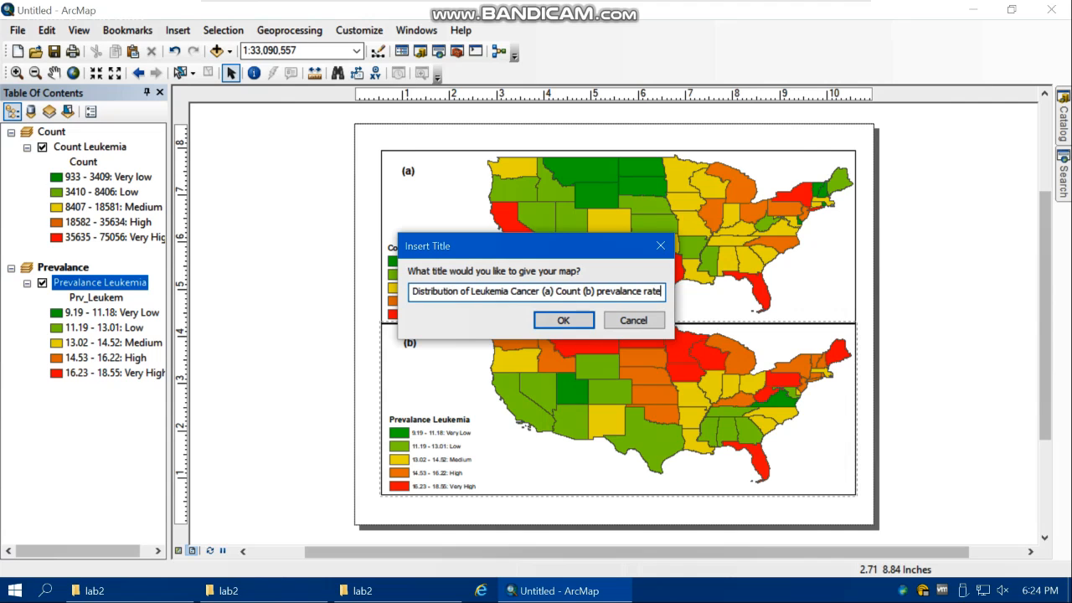
{"action": "left_click", "coordinate": [561, 320]}
{"action": "left_click_drag", "start_coordinate": [596, 159], "coordinate": [586, 137]}
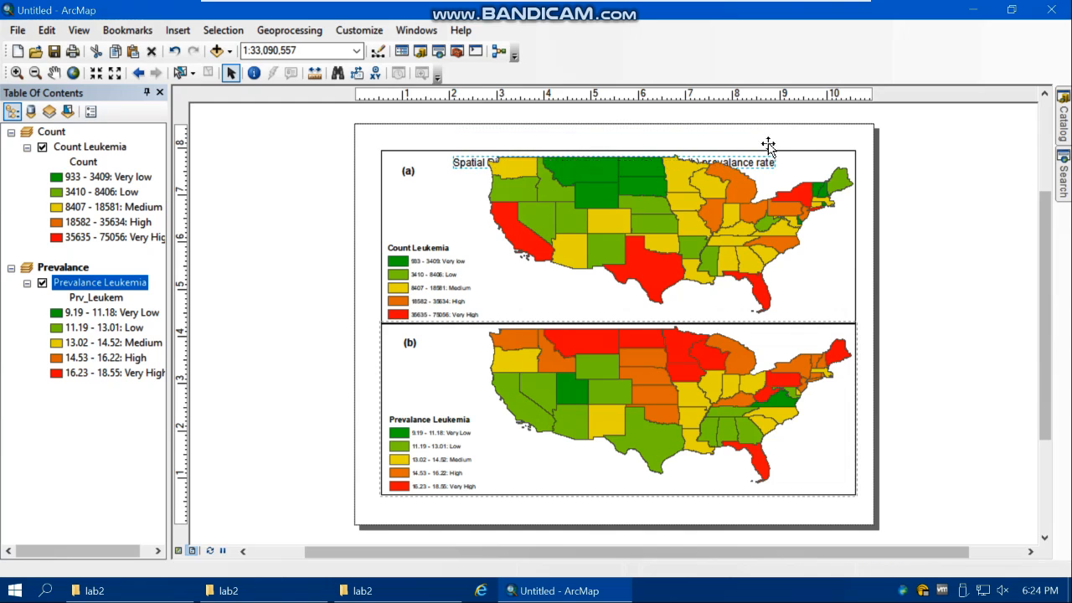
{"action": "left_click", "coordinate": [809, 137]}
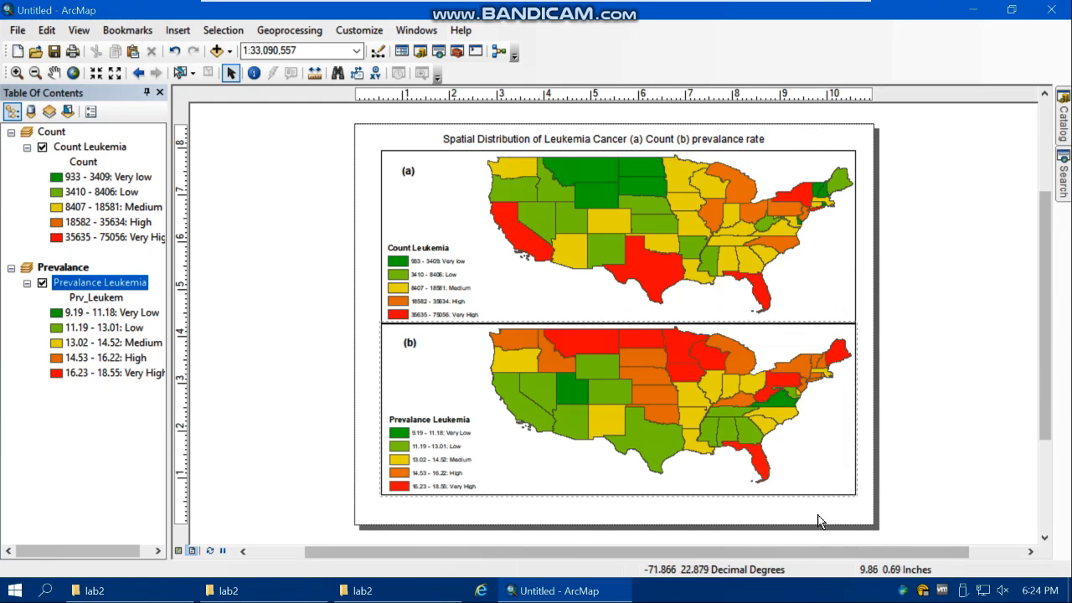